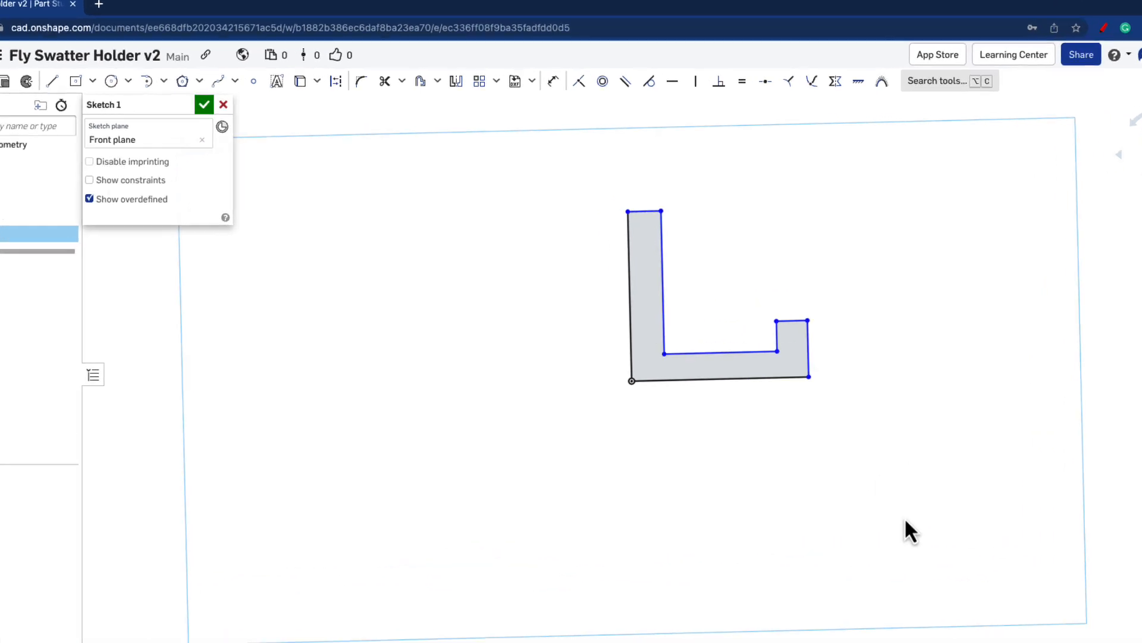
Dimension the L-shaped profile's tall outer vertical edge to 75 mm.
click(533, 73)
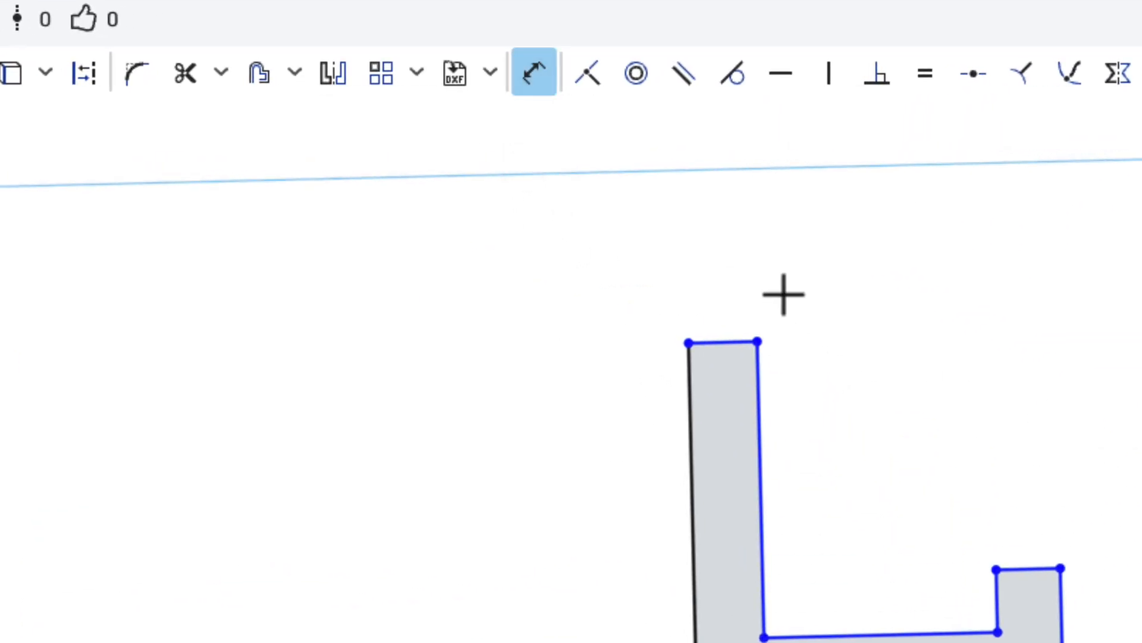
key(d)
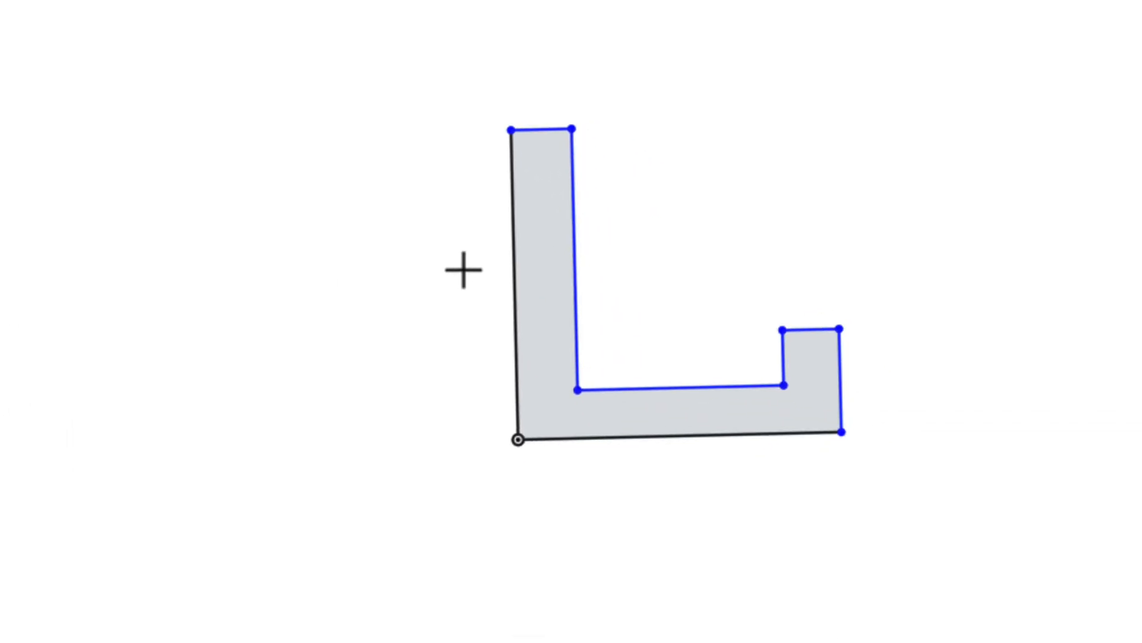
click(515, 271)
click(435, 278)
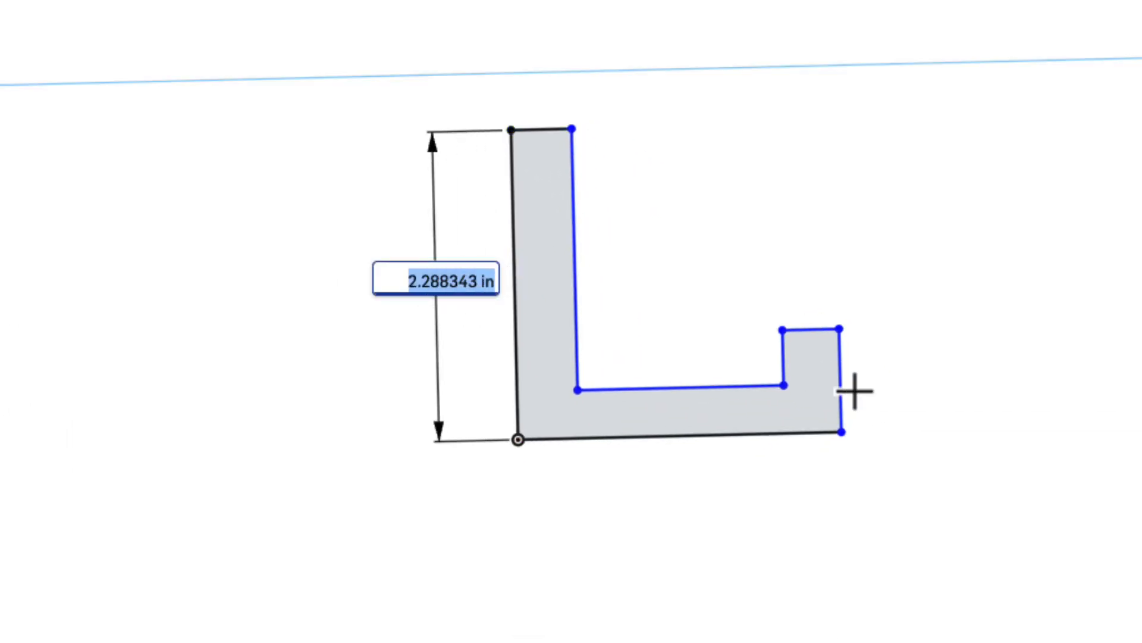
text(7)
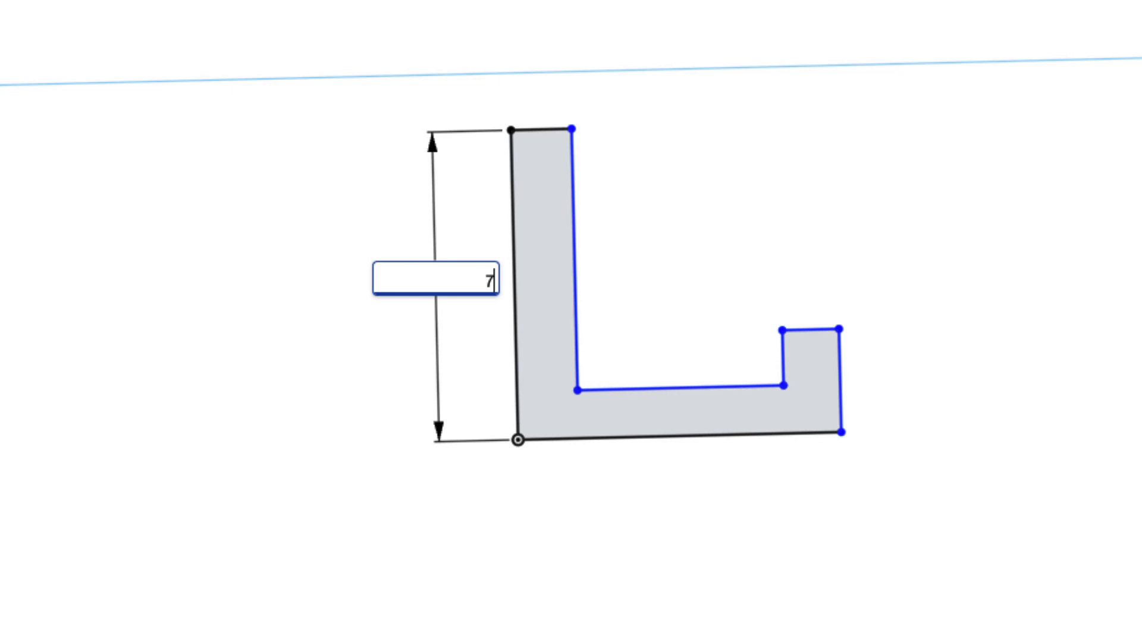
text(5mm)
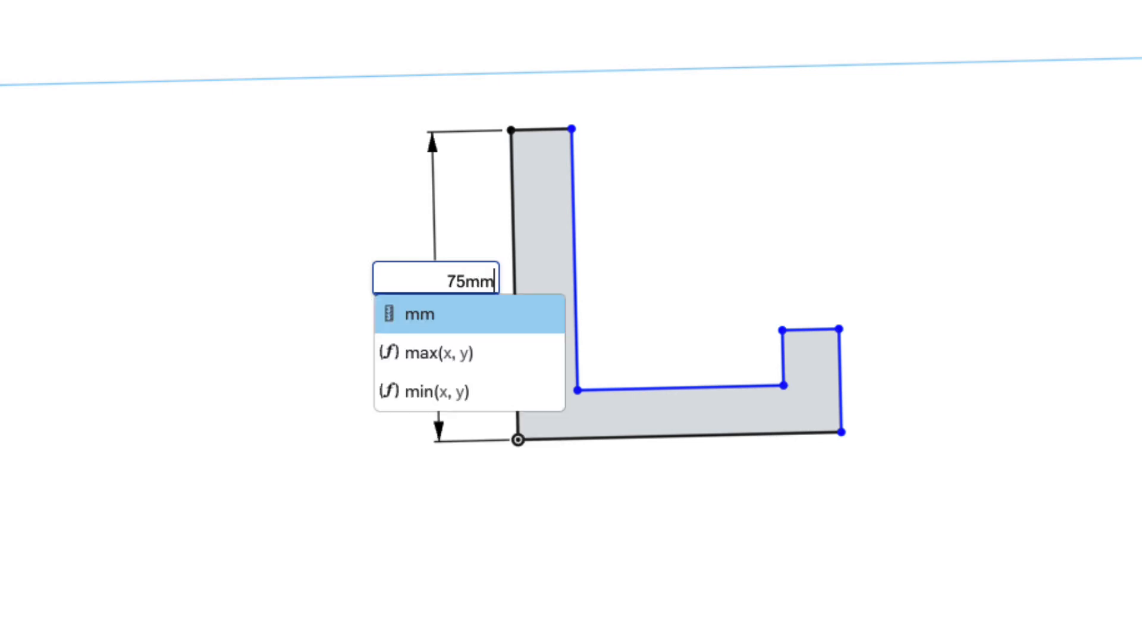
key(Escape)
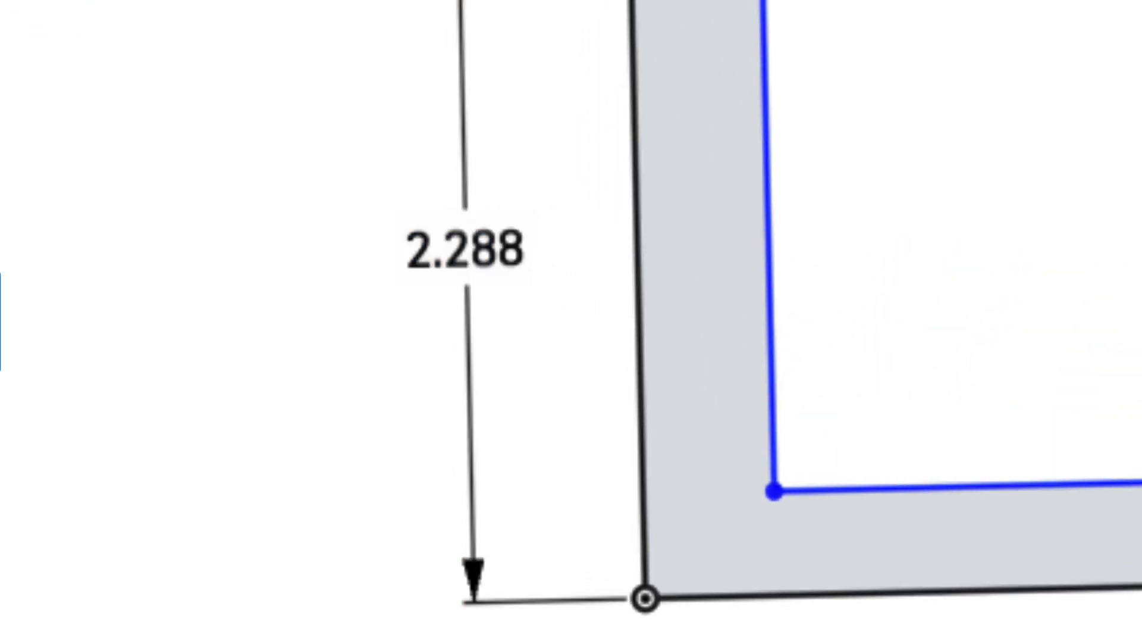
double_click(464, 247)
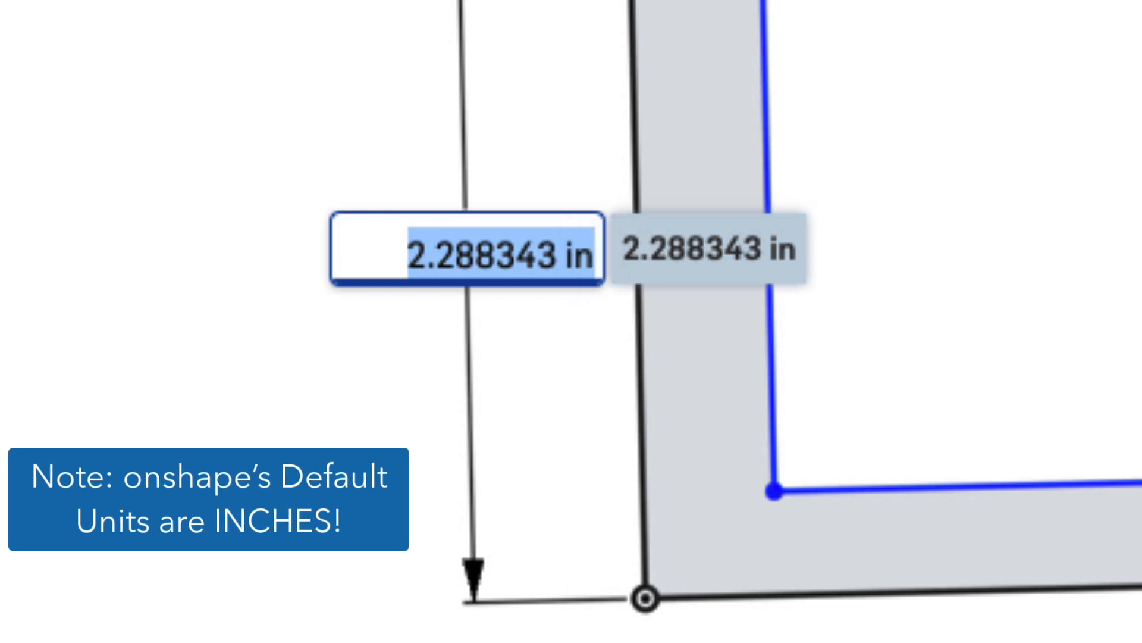
key(Return)
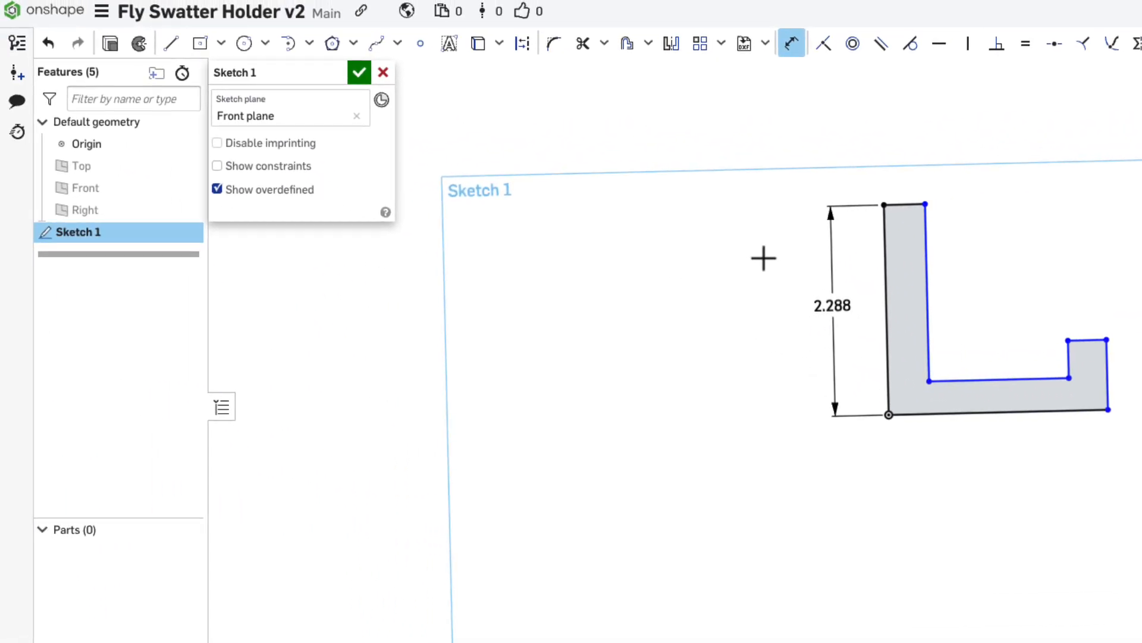
Set the workspace's default length unit to Millimeter.
click(103, 11)
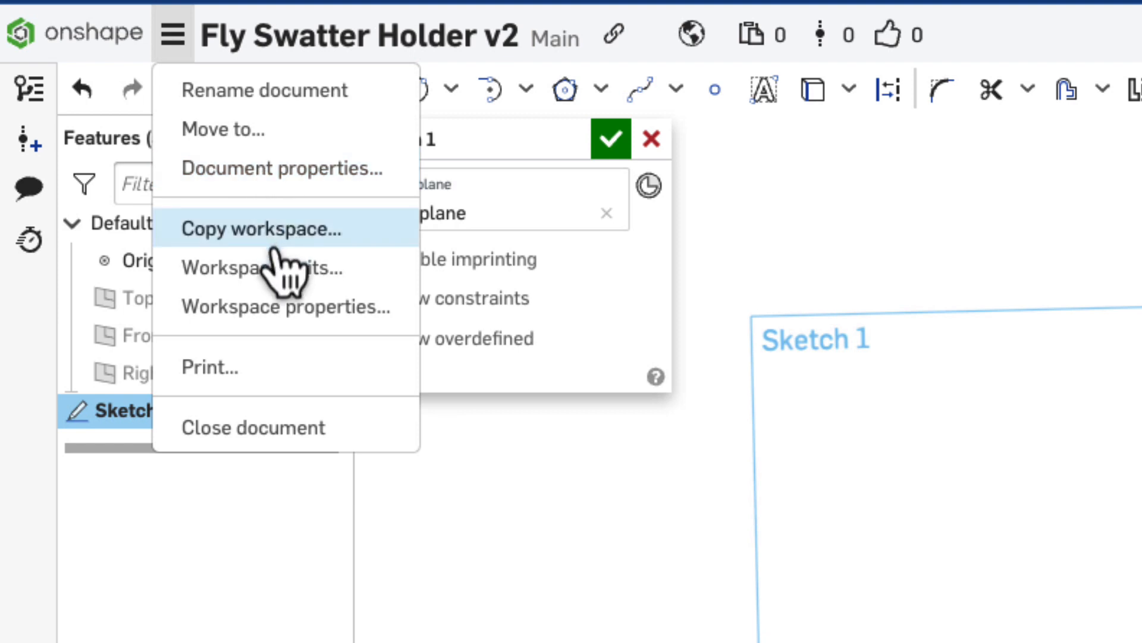
click(285, 268)
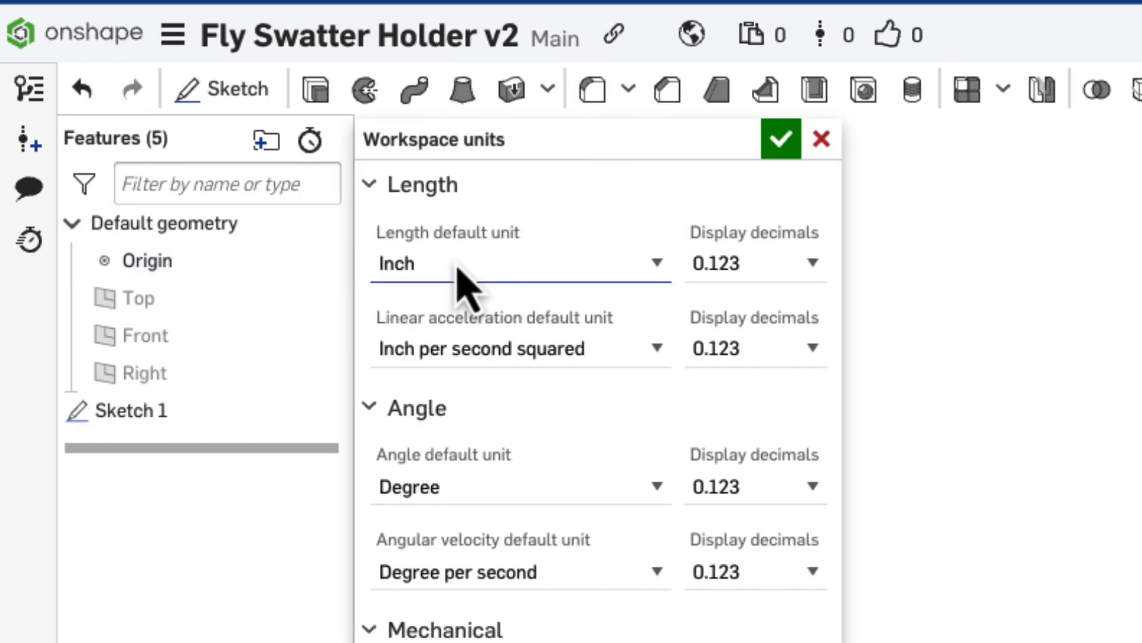
click(650, 273)
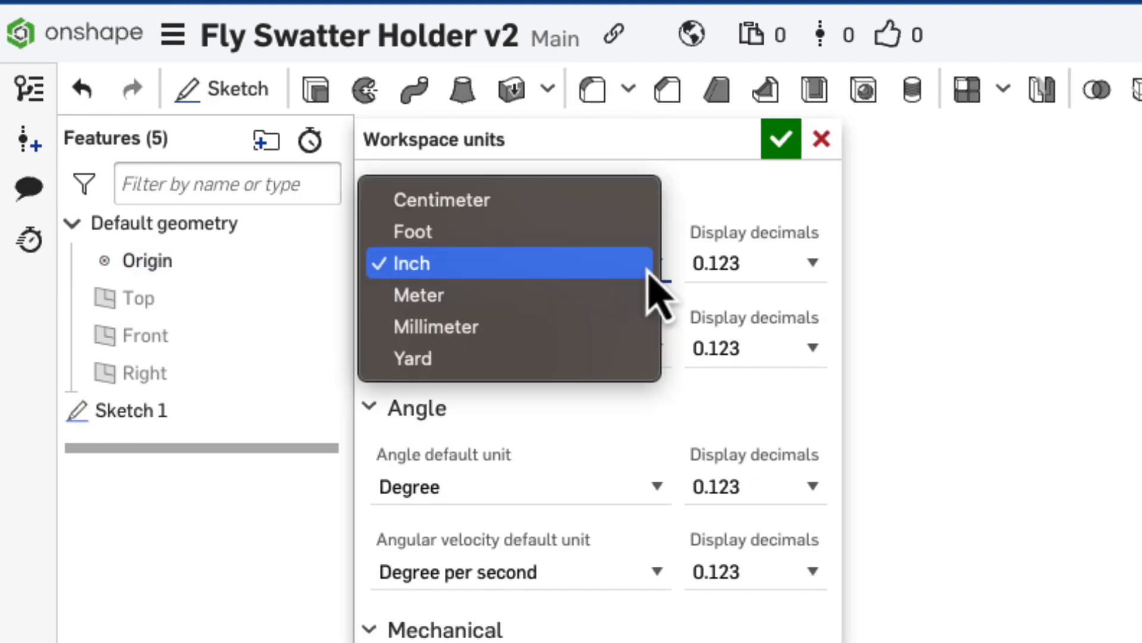
click(635, 326)
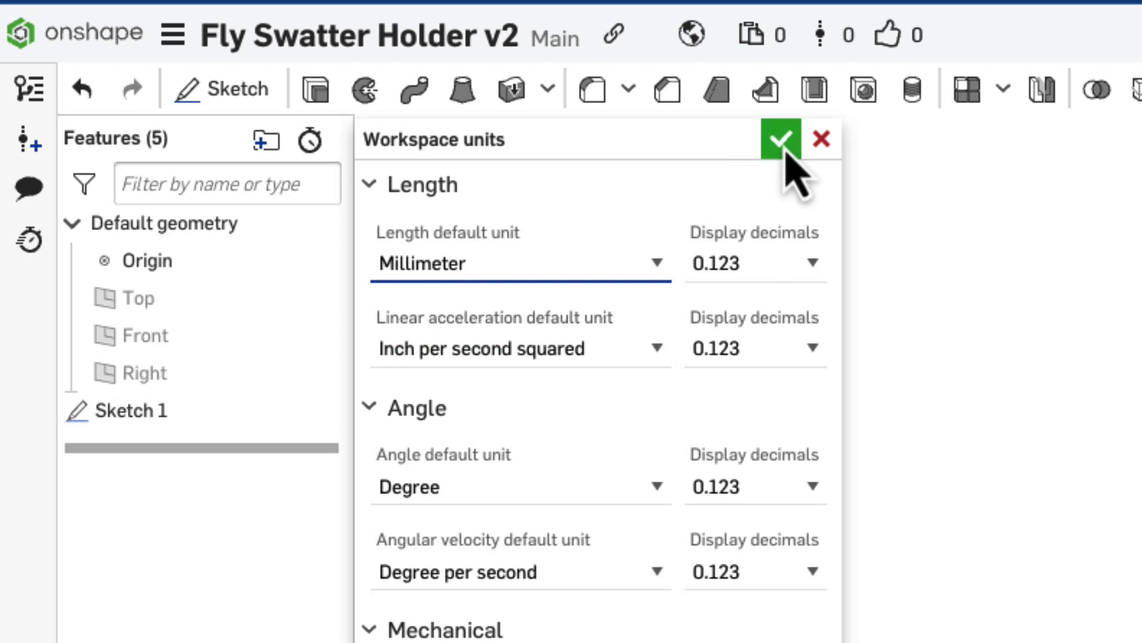
click(782, 142)
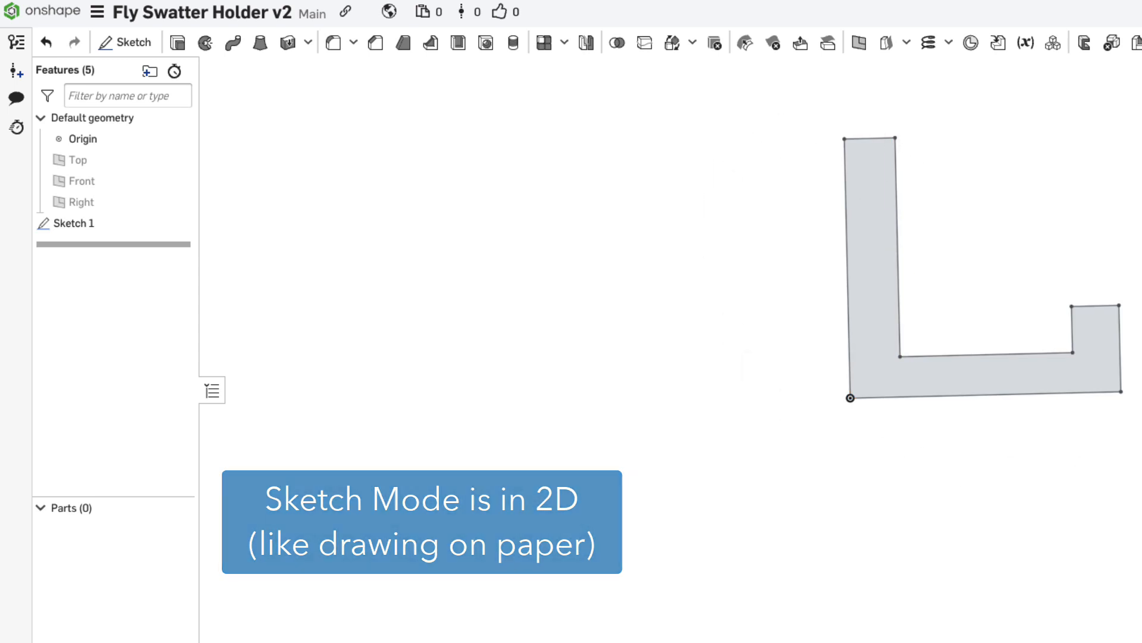
Reopen the existing Sketch 1 for editing instead of starting a new sketch.
click(128, 43)
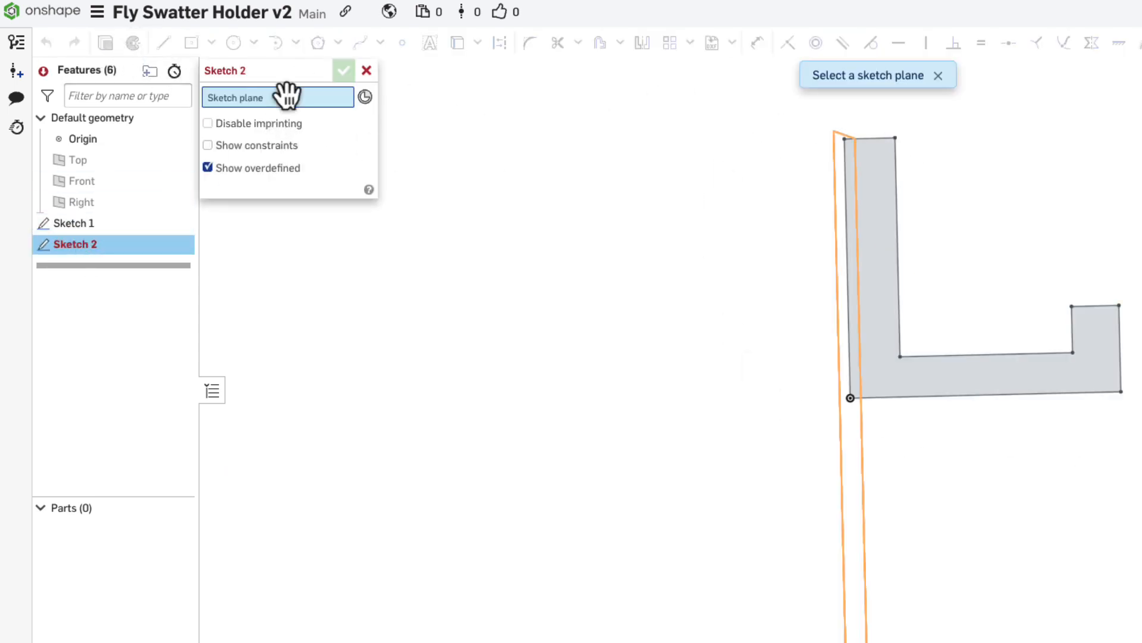
click(367, 71)
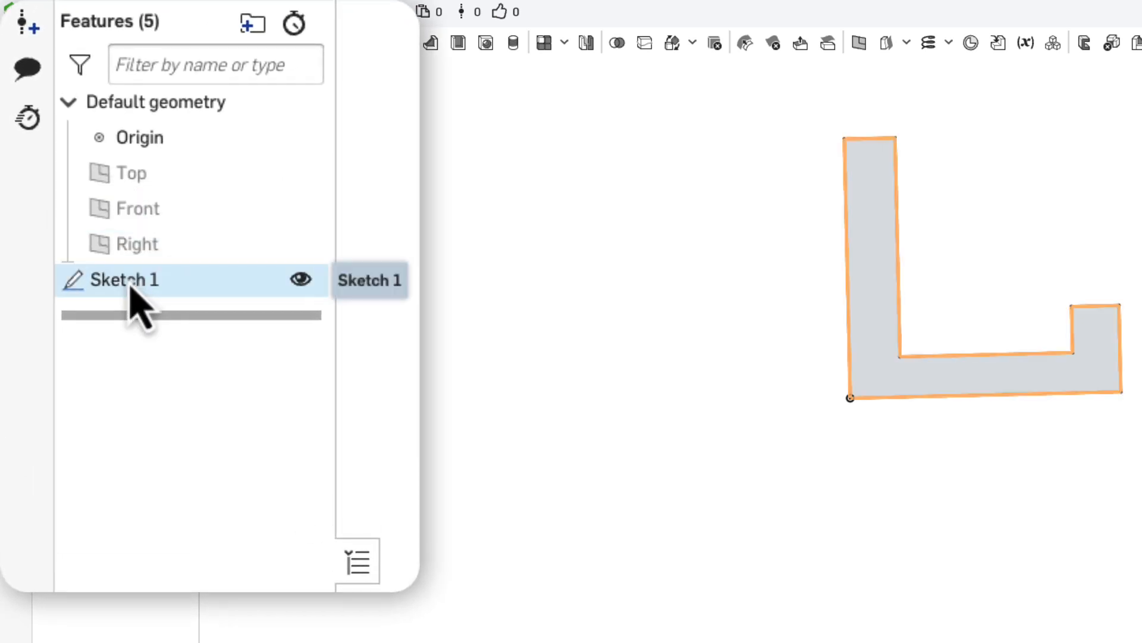
right_click(128, 288)
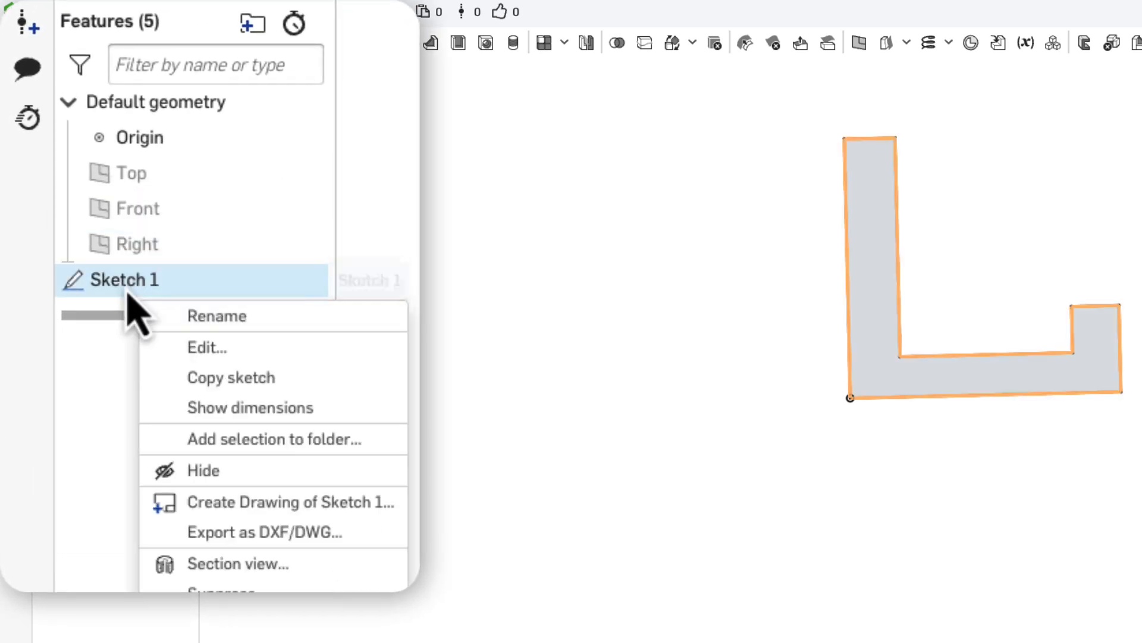
click(241, 354)
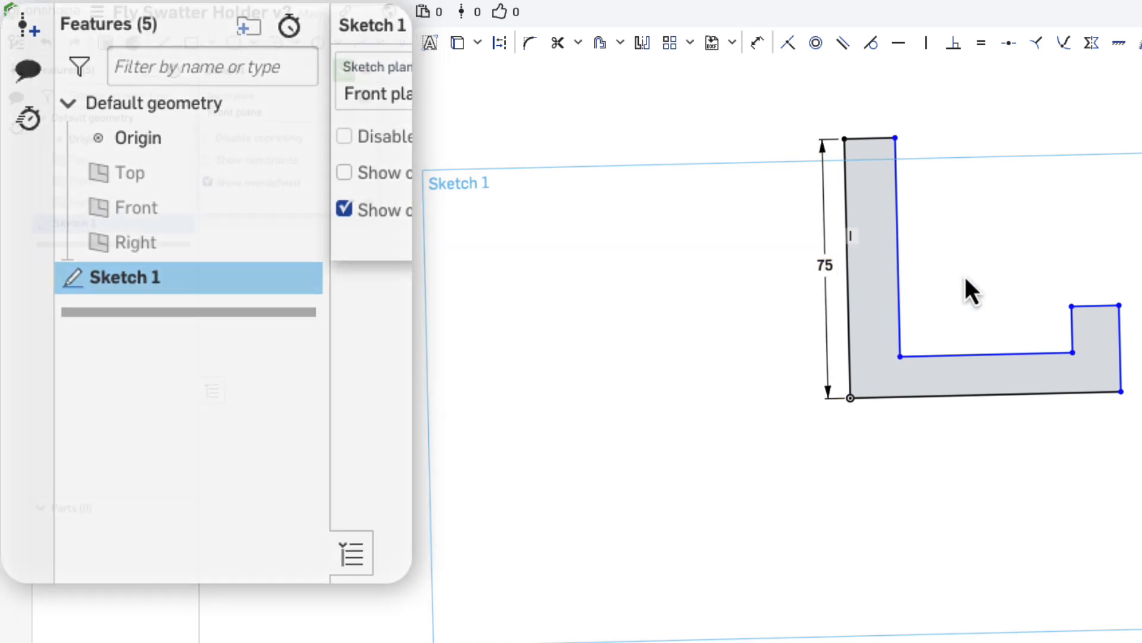
Dimension the short top edge of the profile's tall vertical arm to 7 mm.
scroll(964, 275, up, 1)
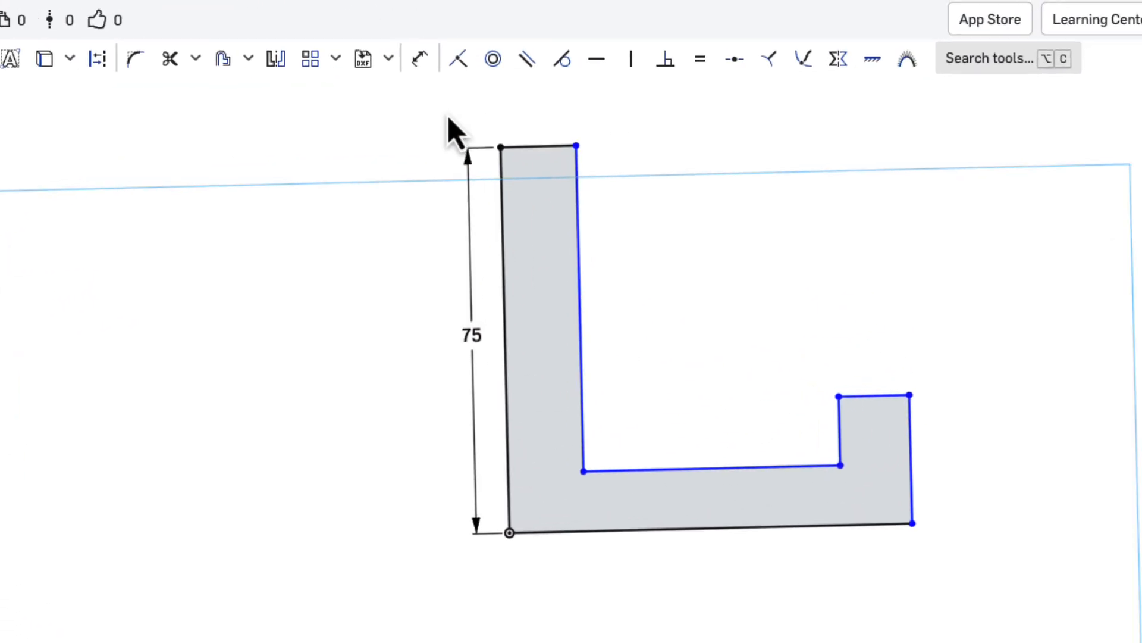
click(326, 72)
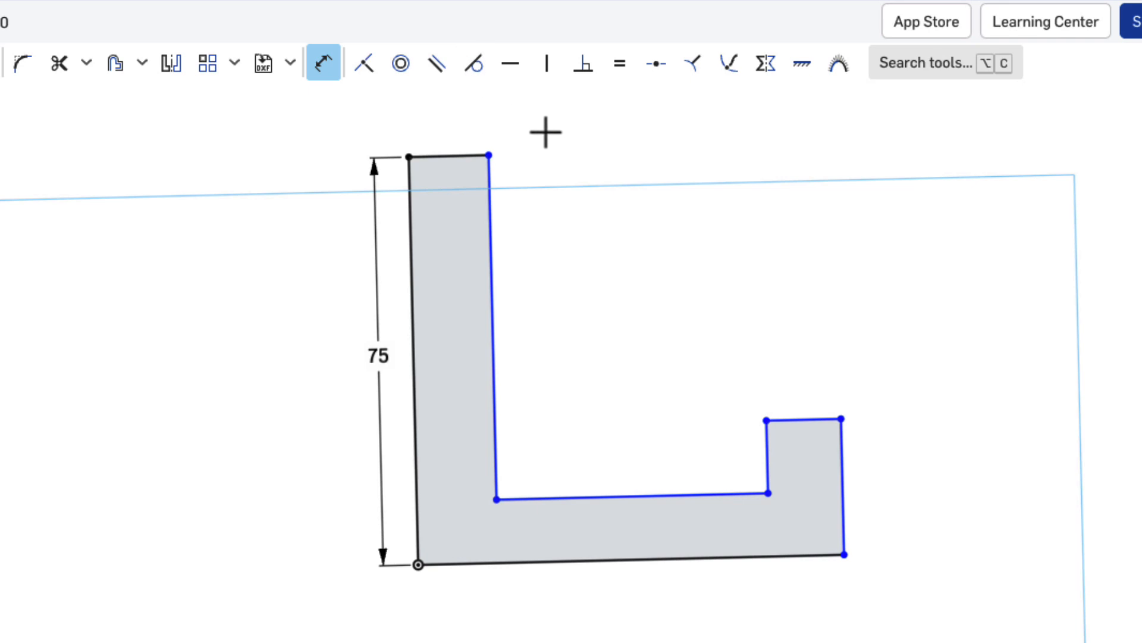
click(449, 157)
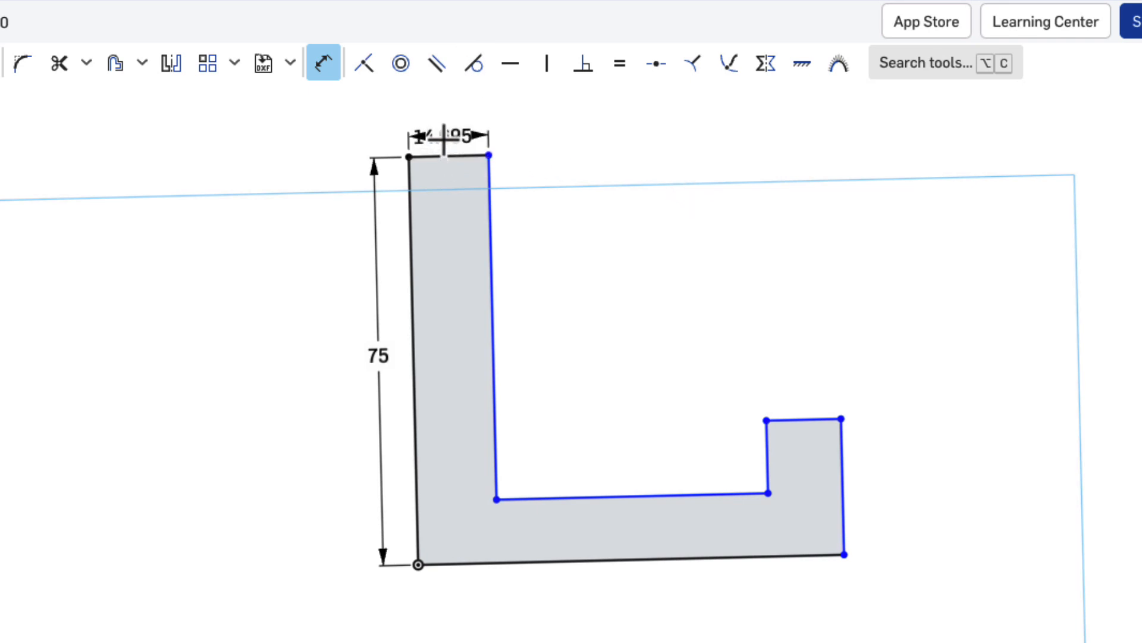
click(444, 134)
text(7)
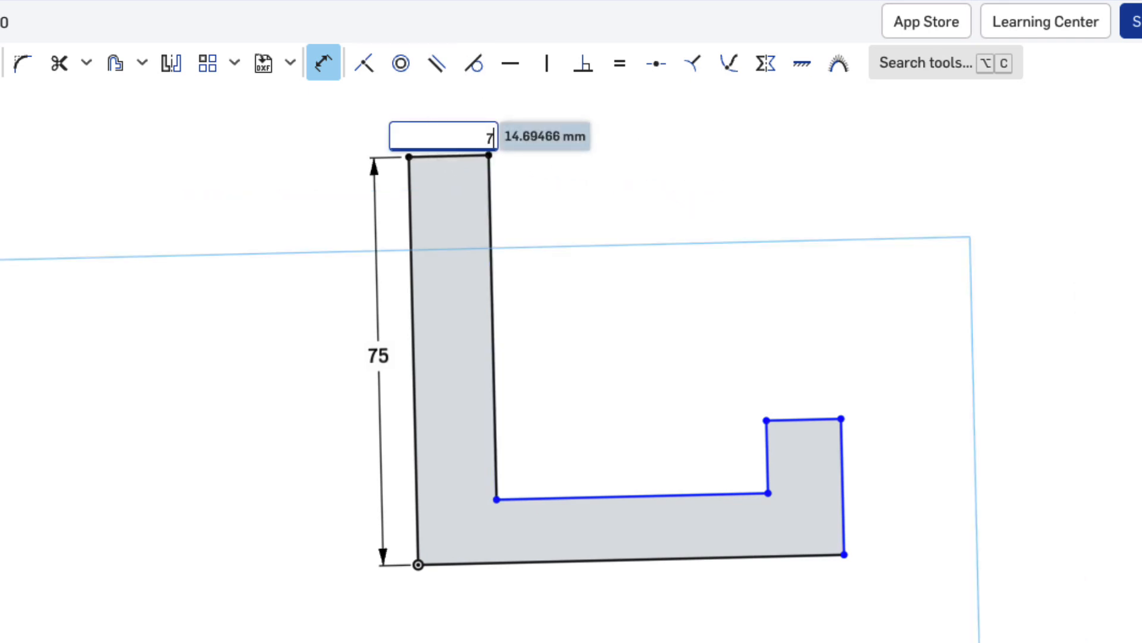
key(Return)
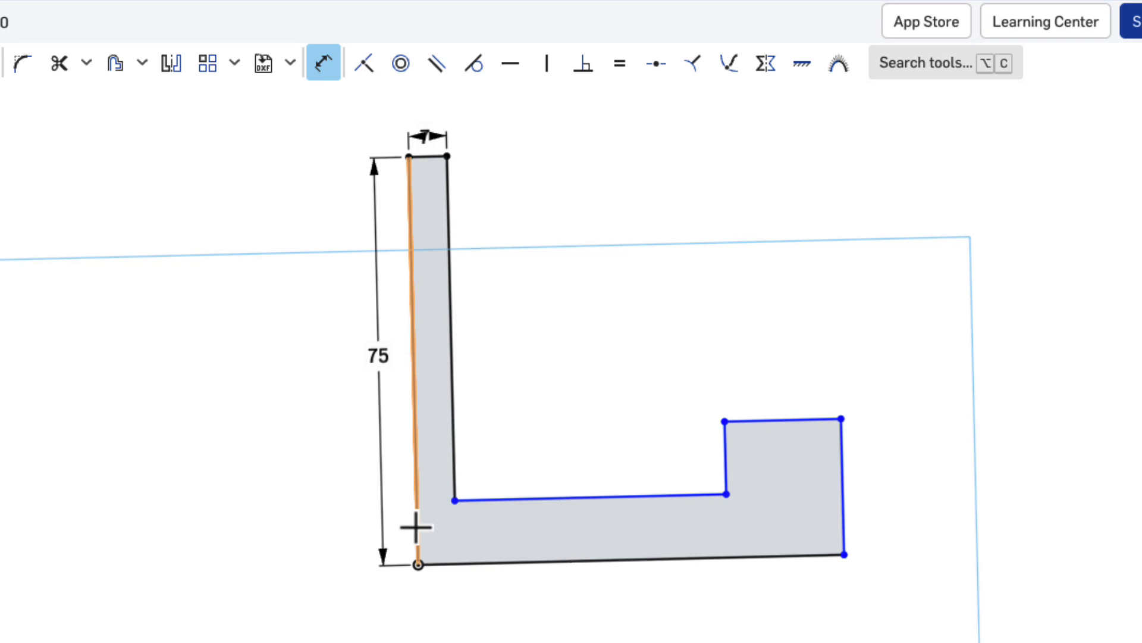
Dimension the horizontal arm's thickness to 7 mm and place the dimension text below the profile.
click(561, 502)
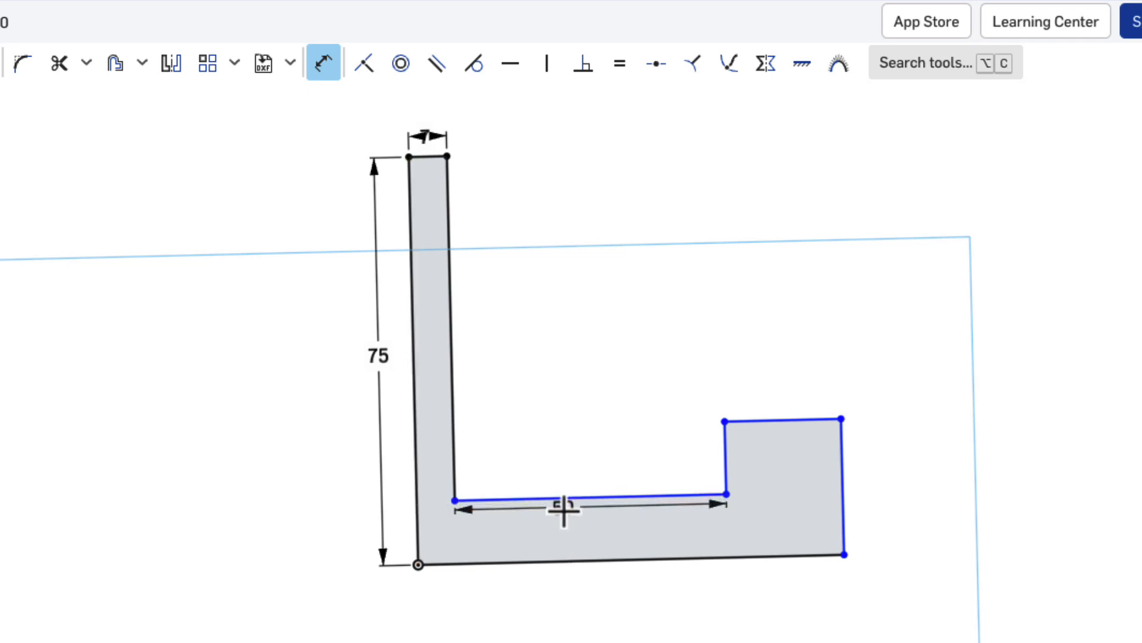
click(580, 560)
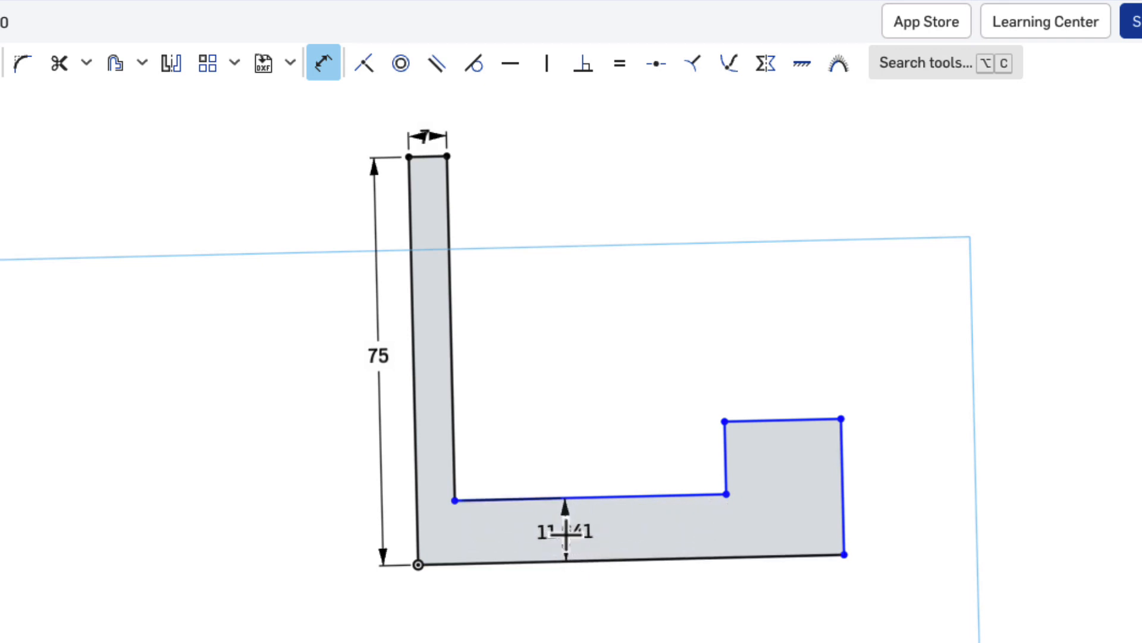
click(565, 532)
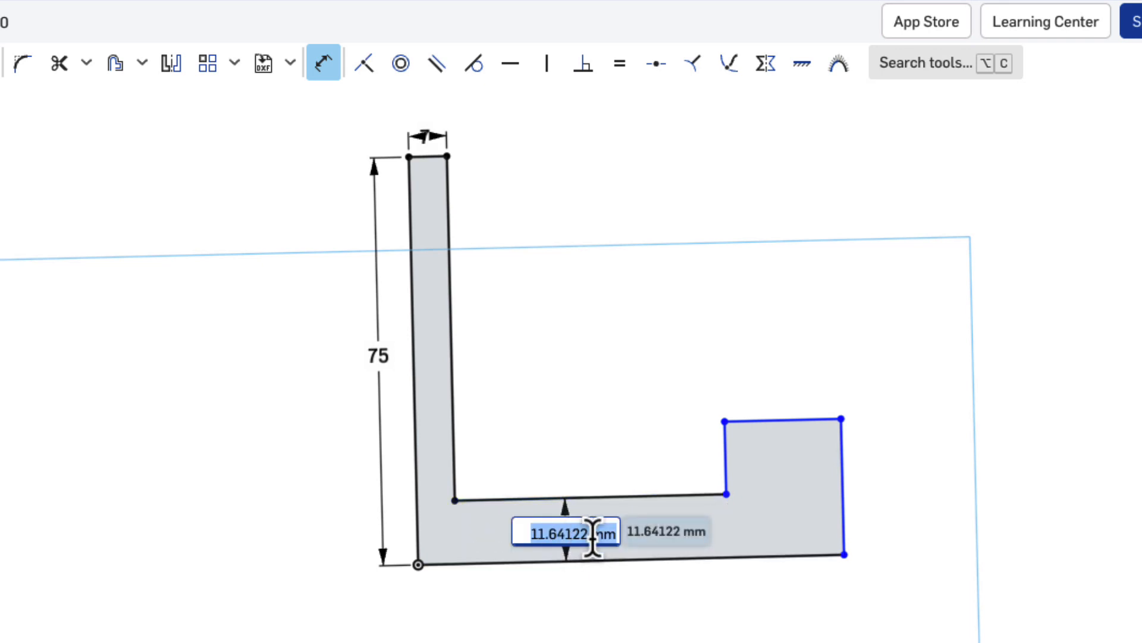
key(BackSpace)
text(7)
key(Return)
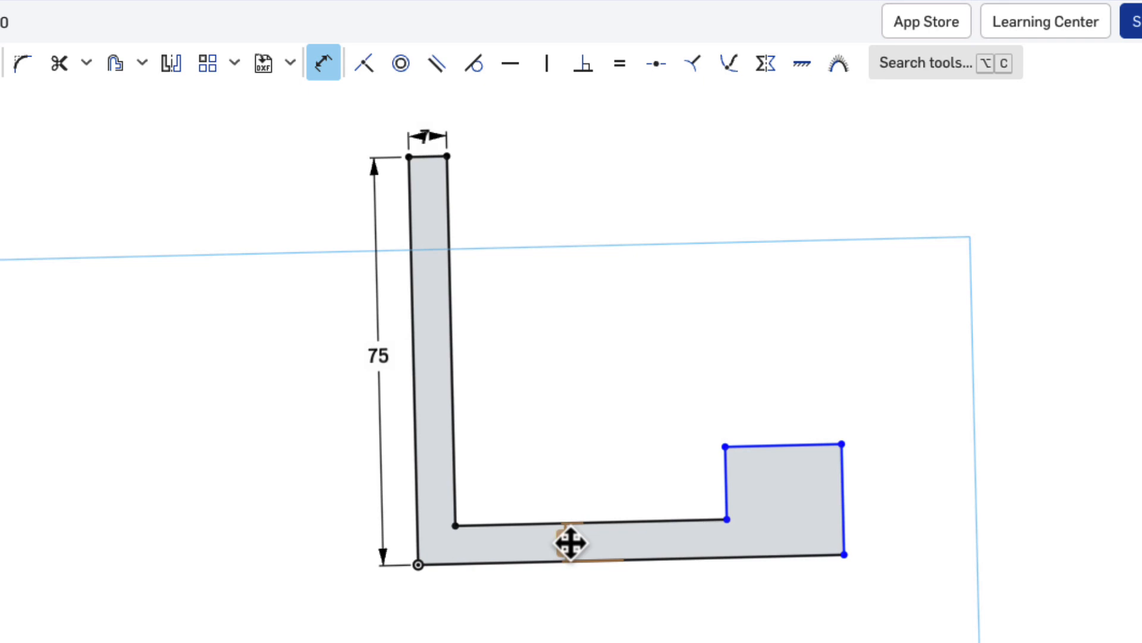
drag(570, 543, 587, 602)
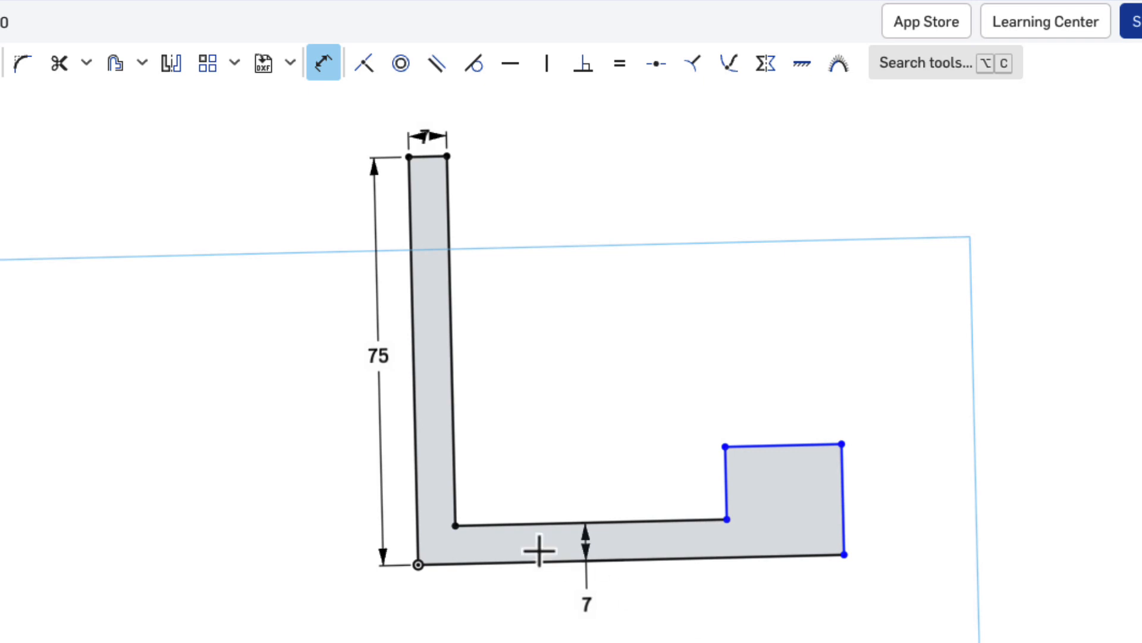
Dimension the top edge of the short upright lip to 7 mm.
click(775, 444)
click(780, 404)
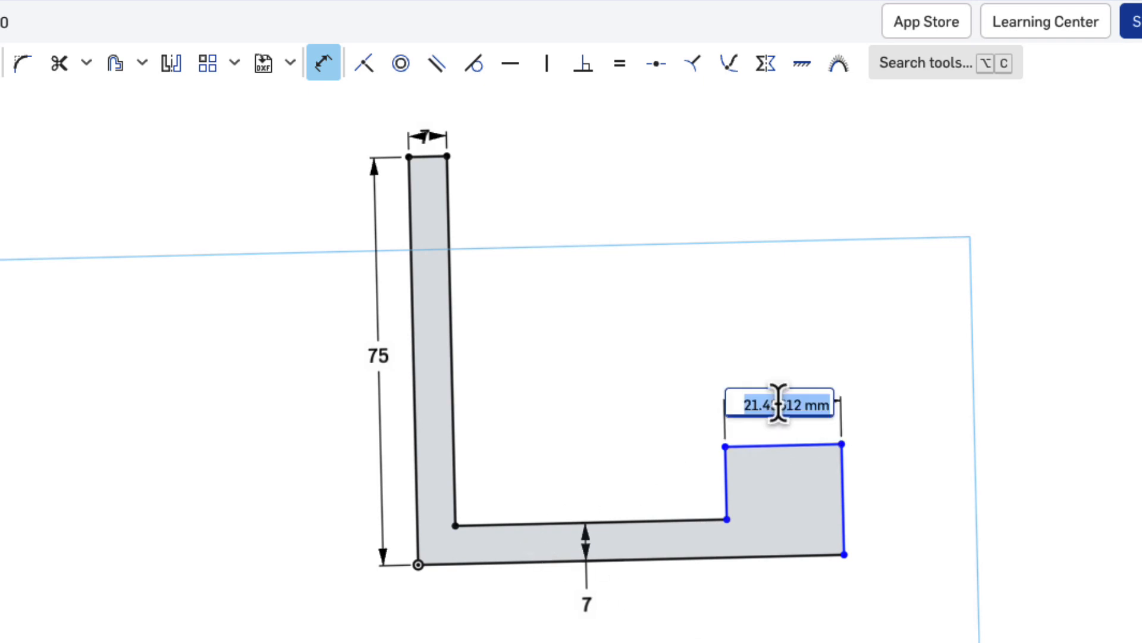
key(Return)
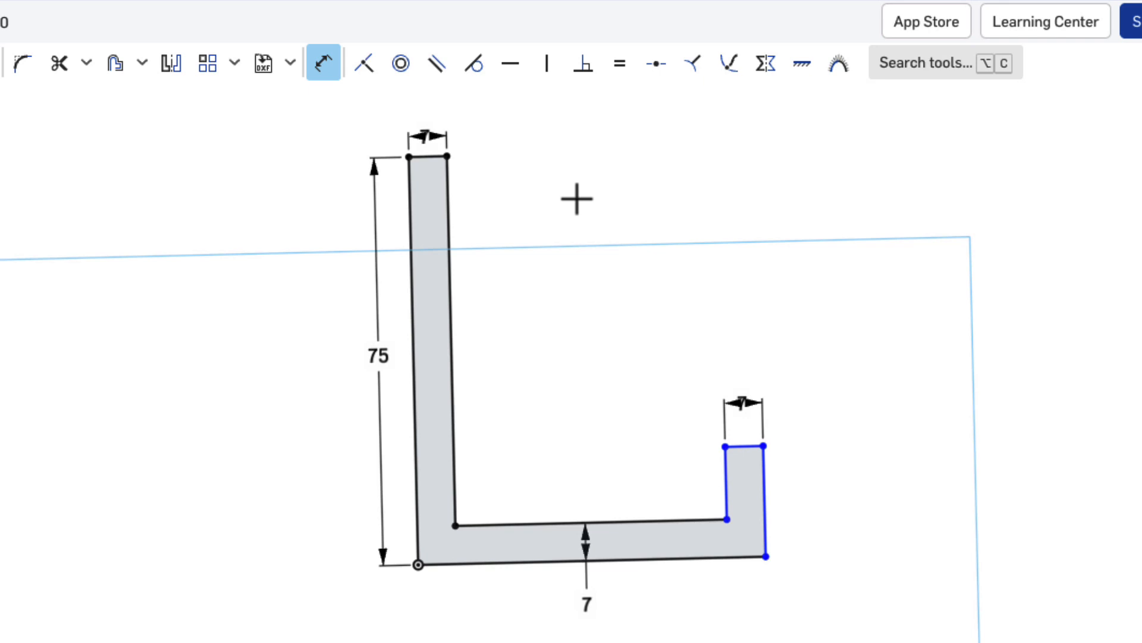
Test the profile's remaining freedom by pulling on the tall arm's inner edge and the short lip's outer edge.
key(Escape)
drag(450, 271, 525, 286)
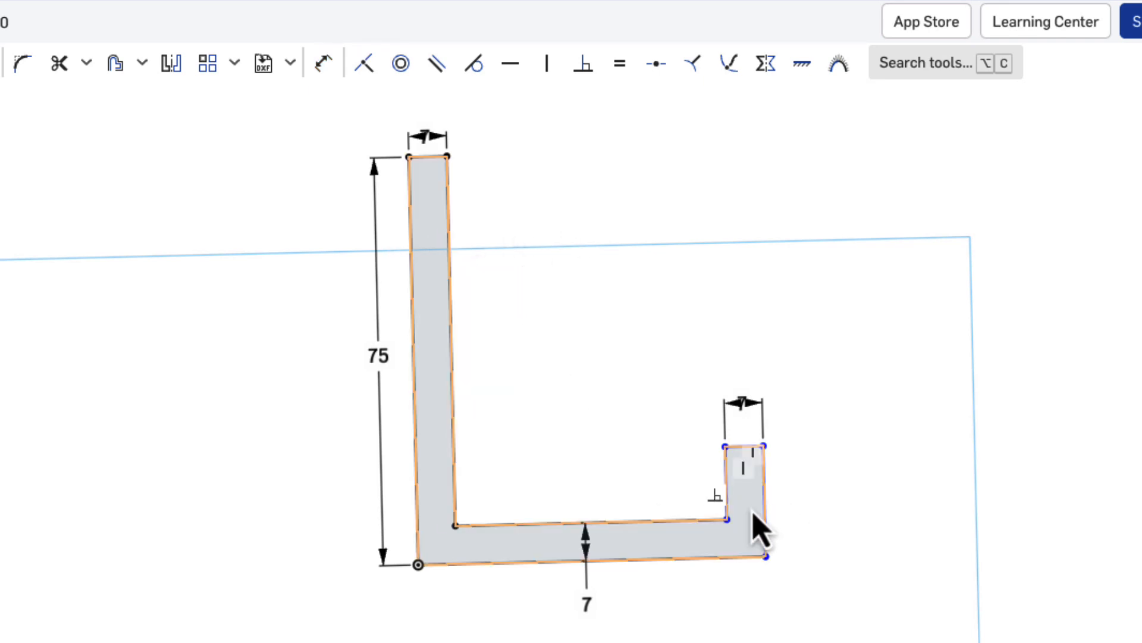
mouse_move(767, 512)
mouse_down()
mouse_move(884, 523)
mouse_move(663, 526)
mouse_move(898, 519)
mouse_move(591, 528)
mouse_move(882, 508)
mouse_move(655, 520)
mouse_move(631, 476)
mouse_move(791, 535)
mouse_up()
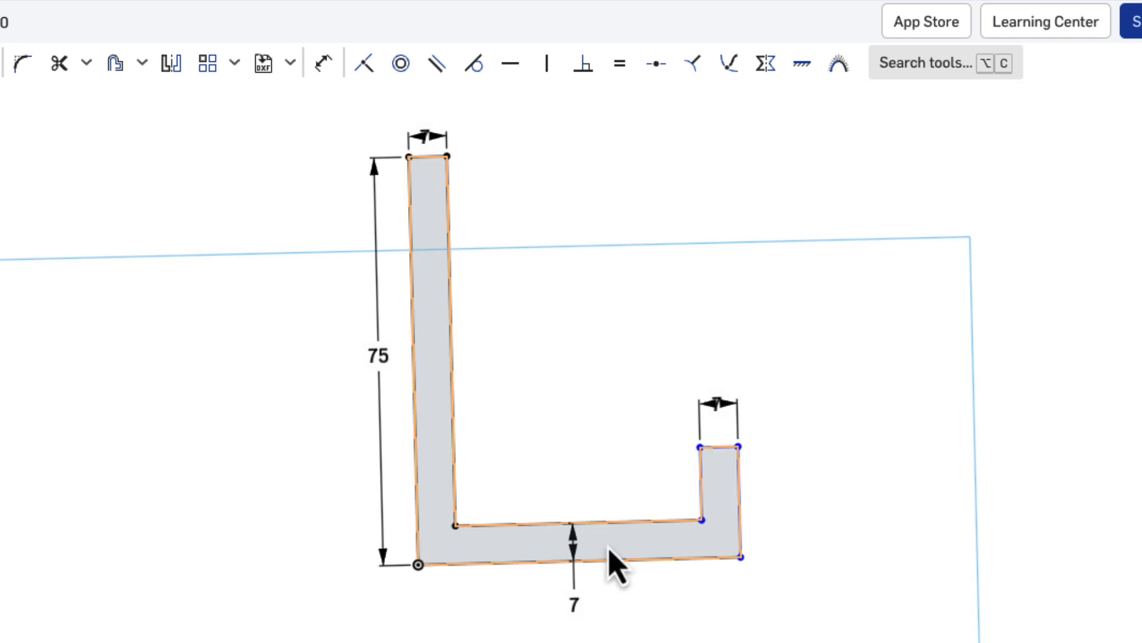
Dimension the horizontal inner edge between the tall arm and the short lip to 51 mm.
key(d)
click(554, 524)
click(558, 483)
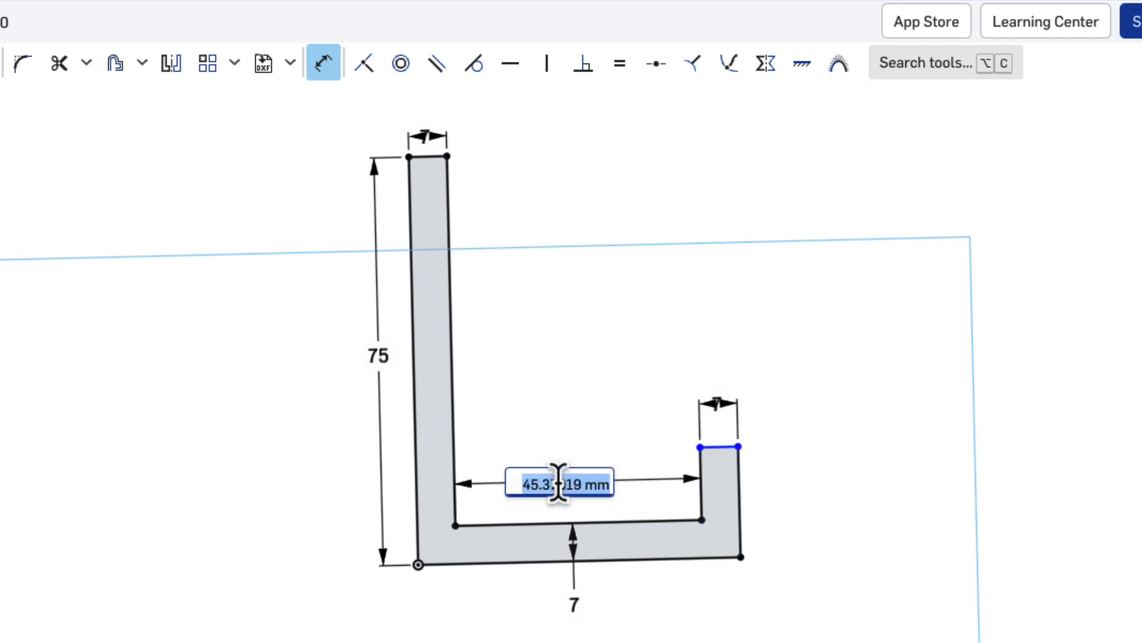
text(51)
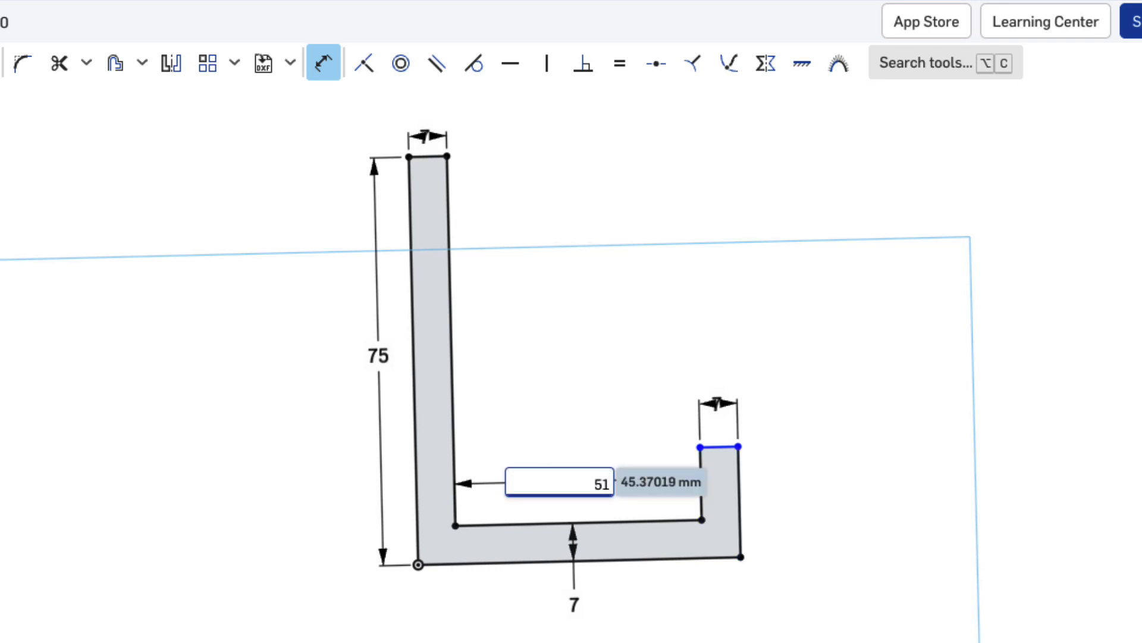
key(Return)
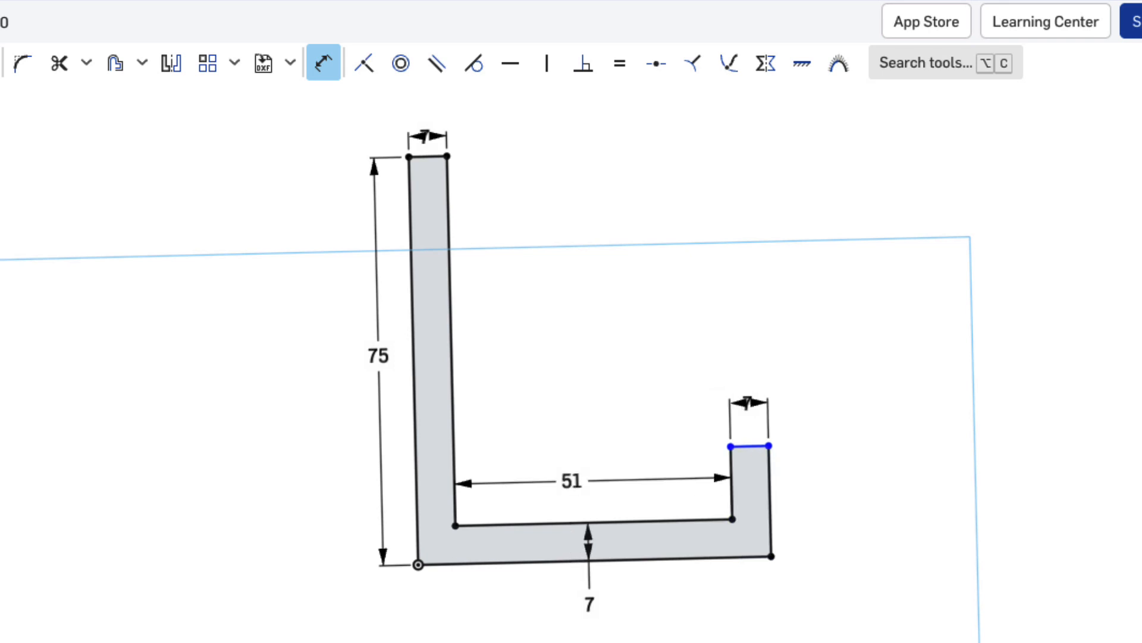
Dimension the short lip's inner vertical edge to 10 mm and move the 51 mm dimension closer to the horizontal arm.
click(732, 518)
click(714, 504)
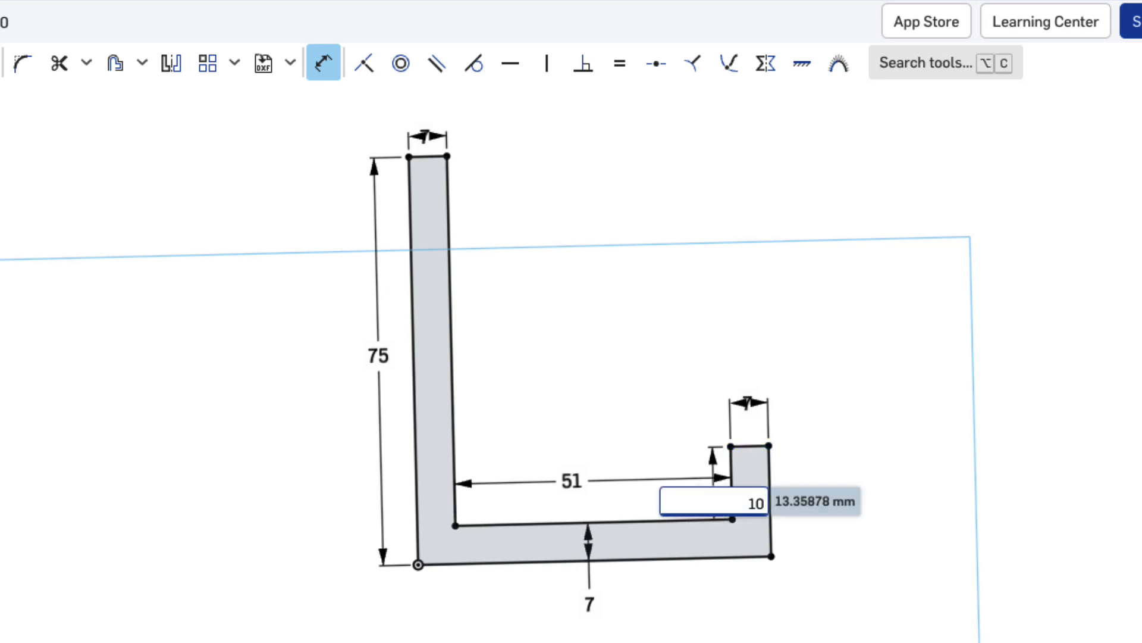
key(Return)
drag(566, 489, 554, 519)
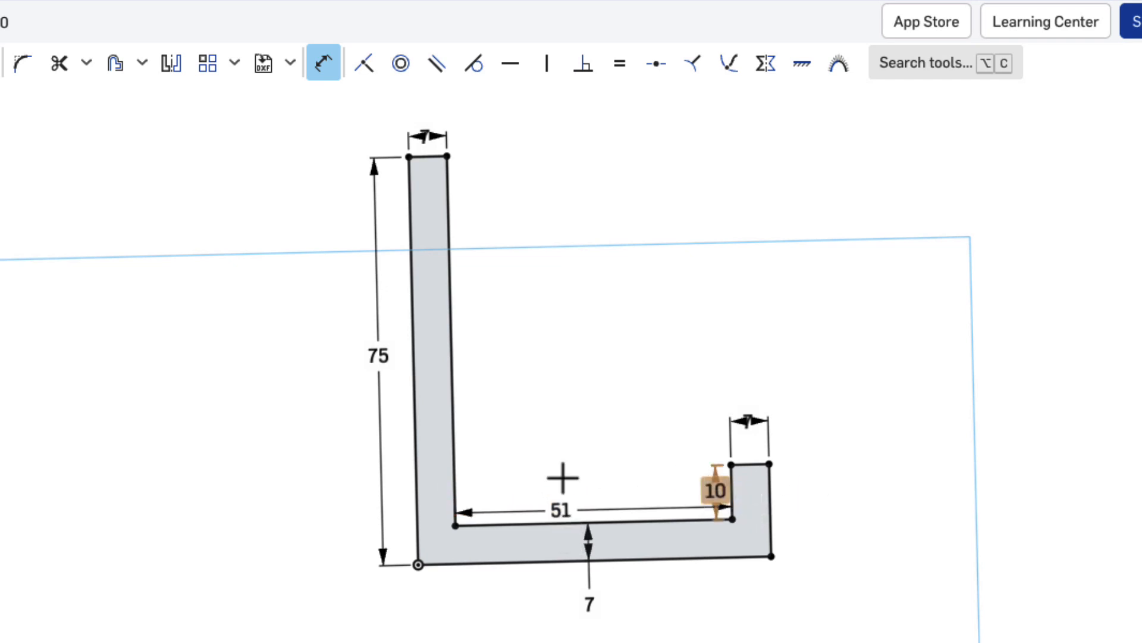
key(Escape)
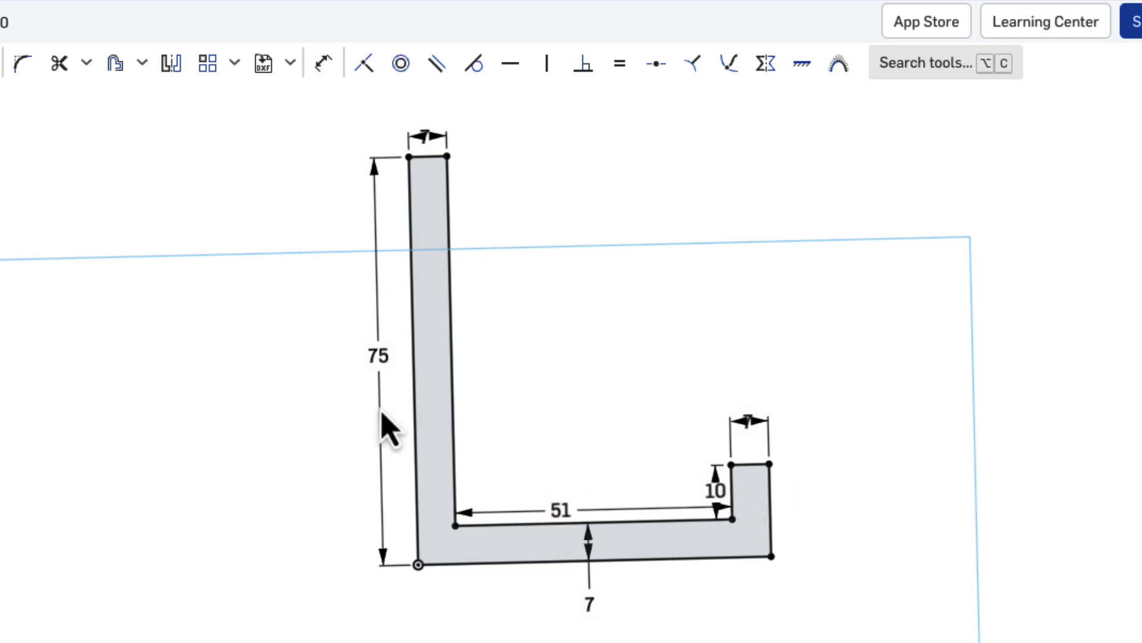
Finish the sketch and extrude the whole L-shaped profile as a new solid with a blind depth of 20 mm.
drag(638, 557, 803, 582)
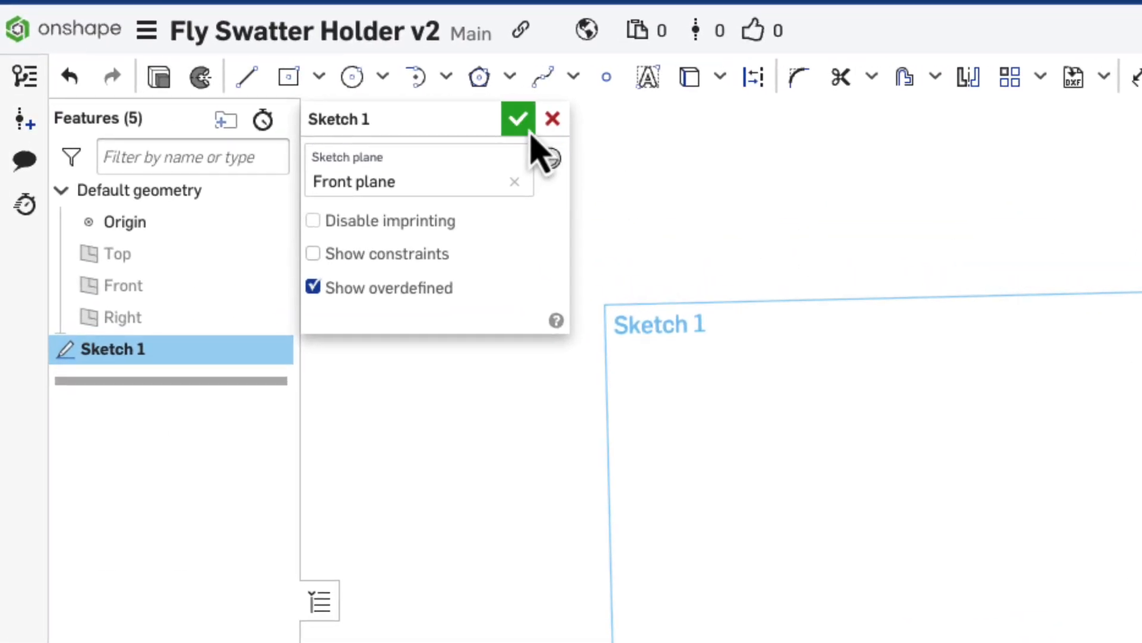
click(518, 119)
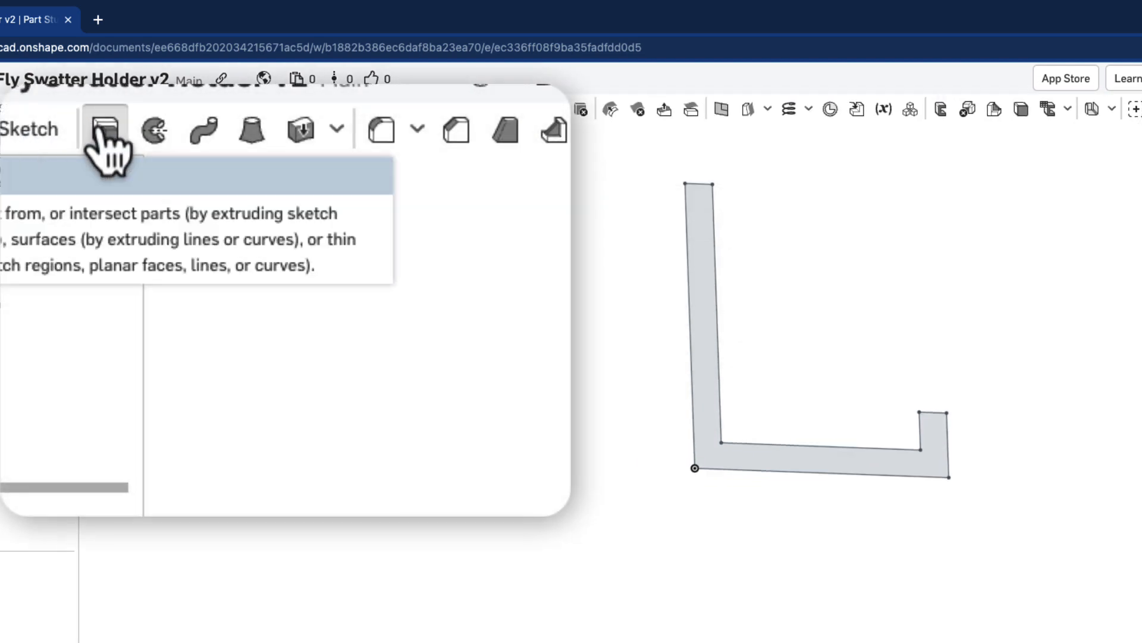
click(101, 128)
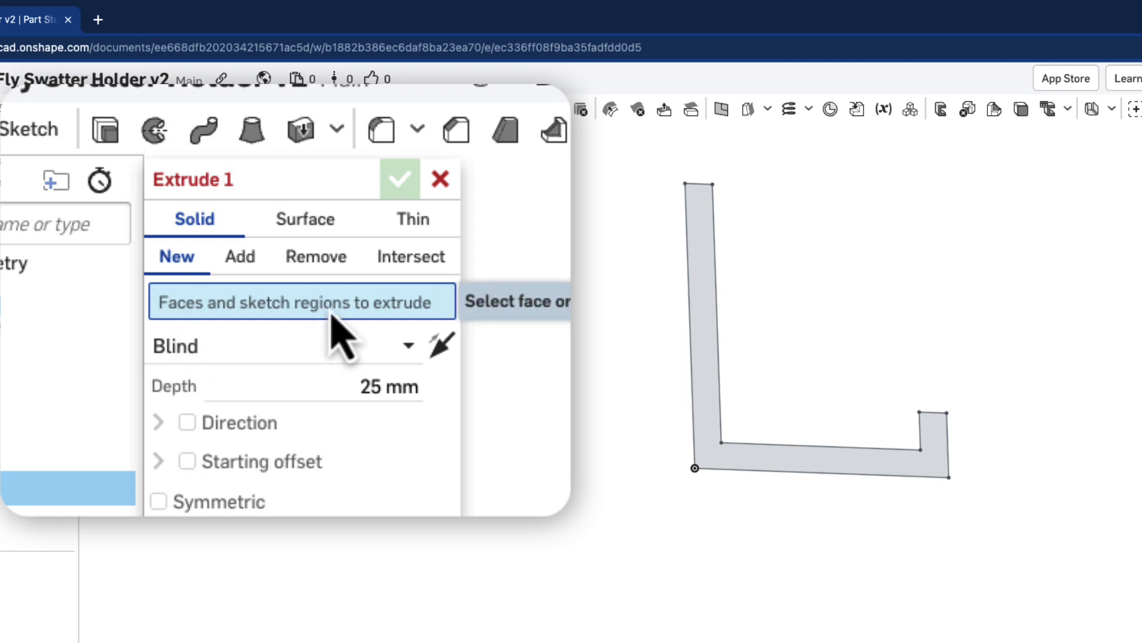
click(703, 282)
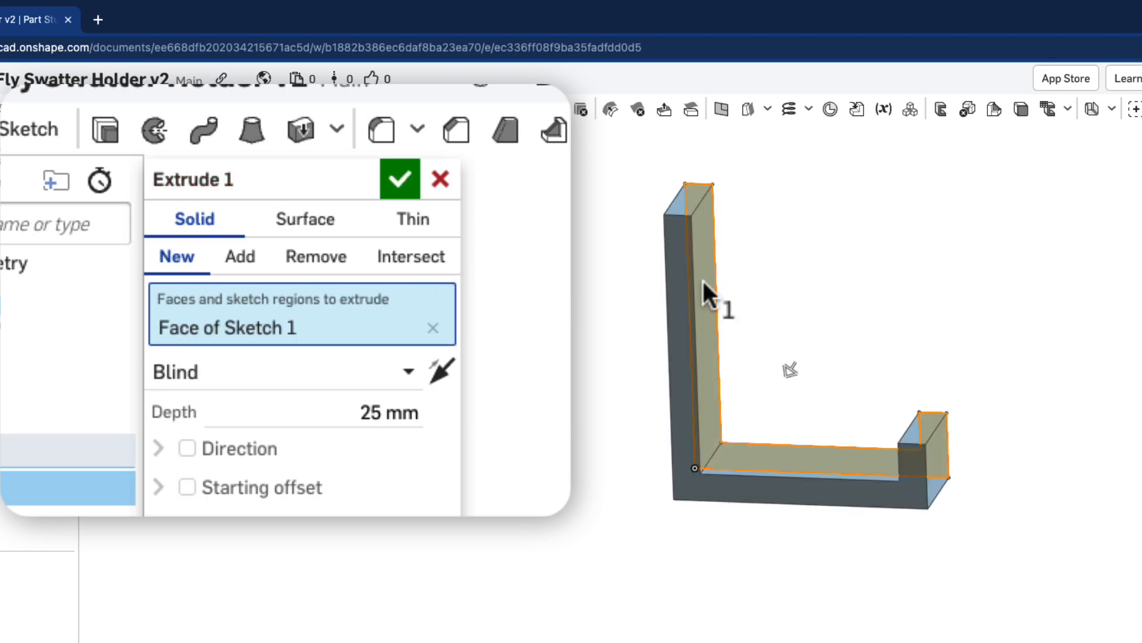
right_drag(857, 301, 805, 324)
click(367, 412)
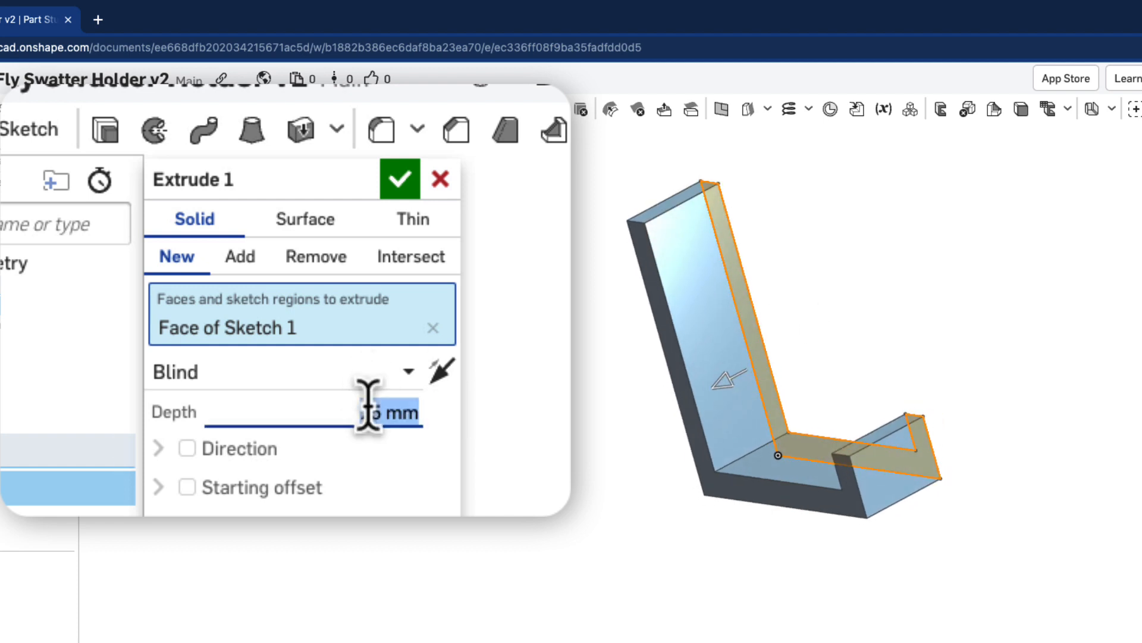
text(20)
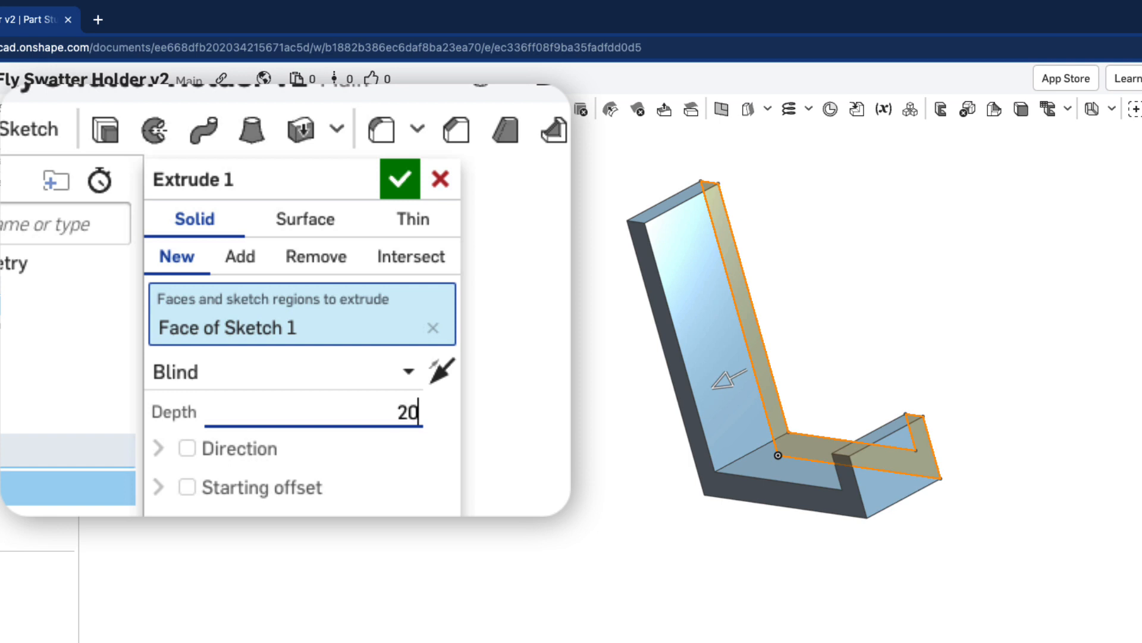
click(401, 191)
Delete the extrude feature made from the whole profile, keeping the sketch.
mouse_move(623, 319)
right_down()
mouse_move(744, 295)
mouse_move(676, 301)
mouse_move(679, 313)
mouse_move(617, 306)
right_up()
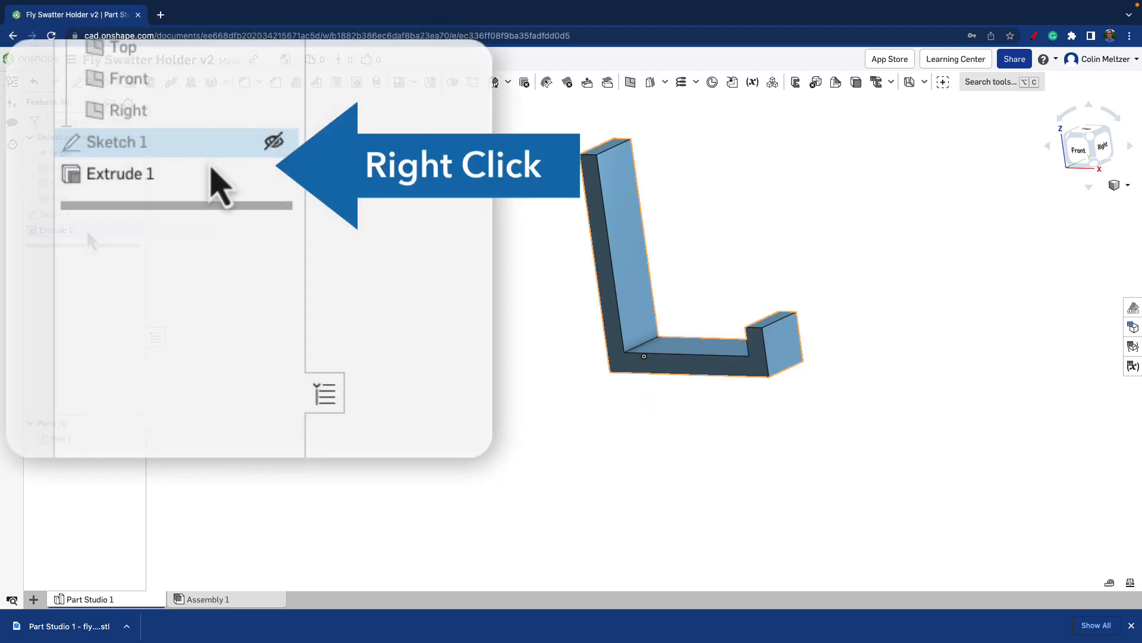
right_click(202, 170)
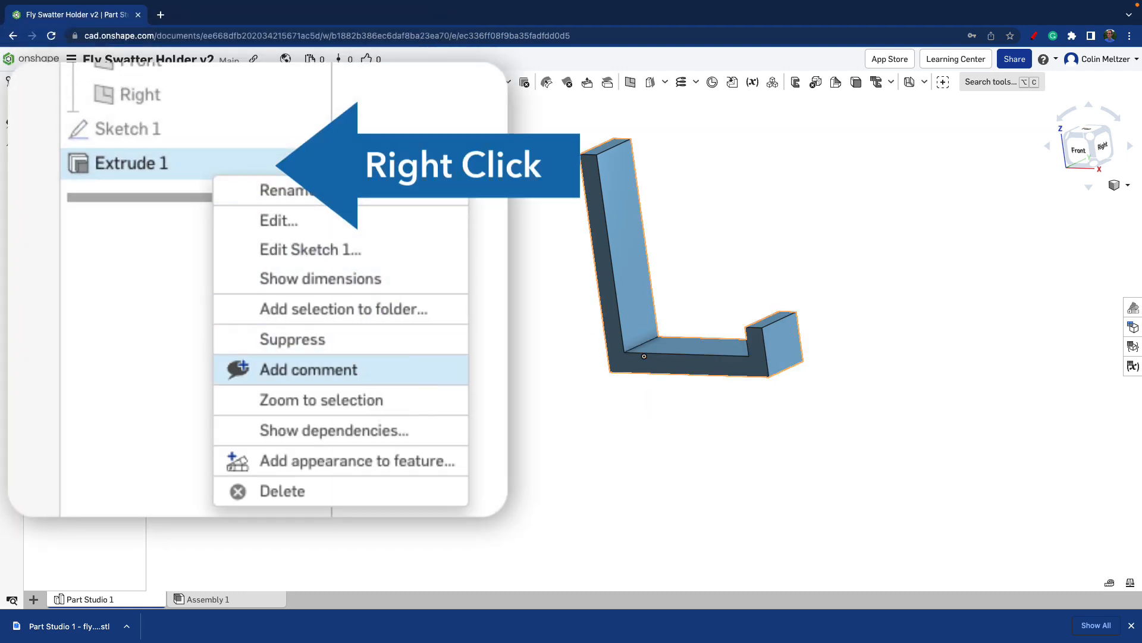
click(369, 494)
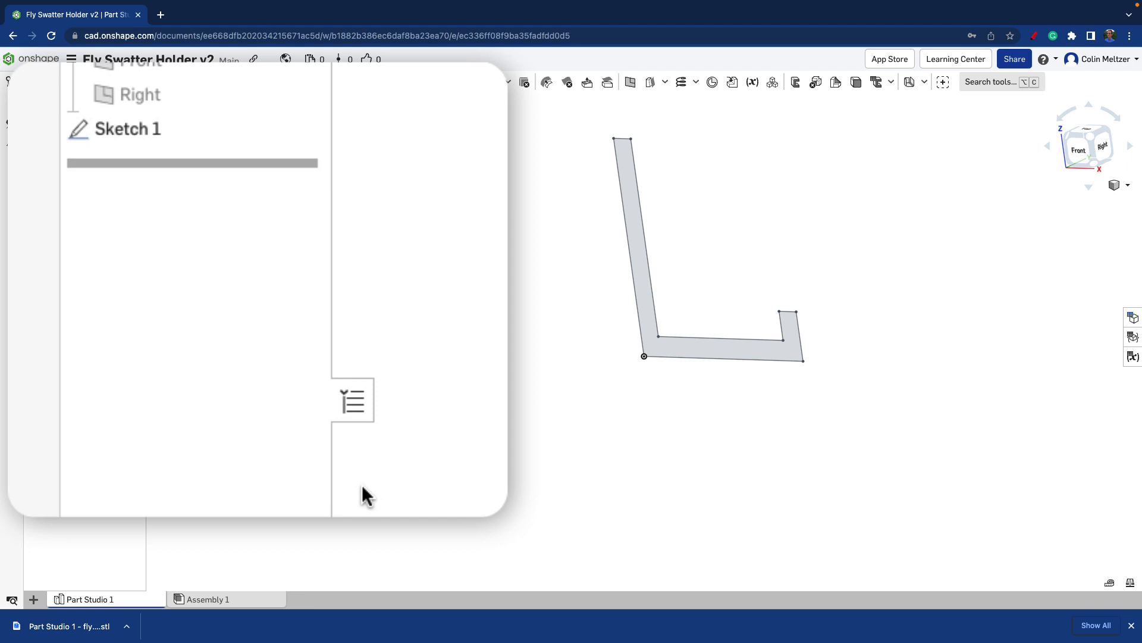
Reopen the profile sketch and draw a vertical line from the inner corner down to the bottom edge, separating the tall arm.
right_click(143, 142)
click(215, 191)
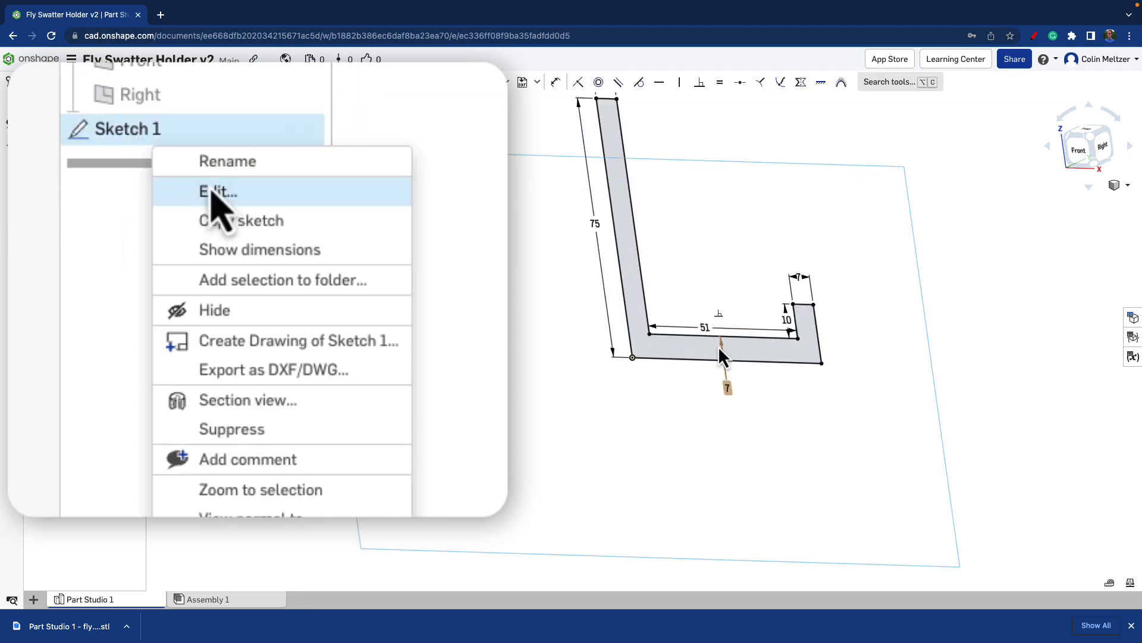
right_drag(651, 355, 648, 341)
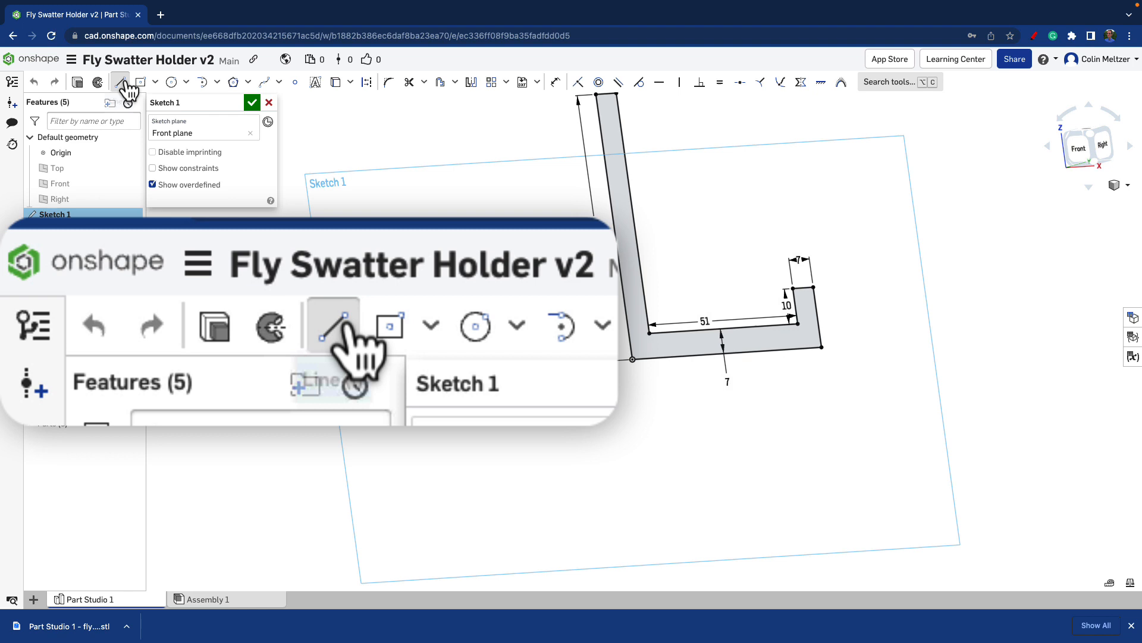
click(120, 82)
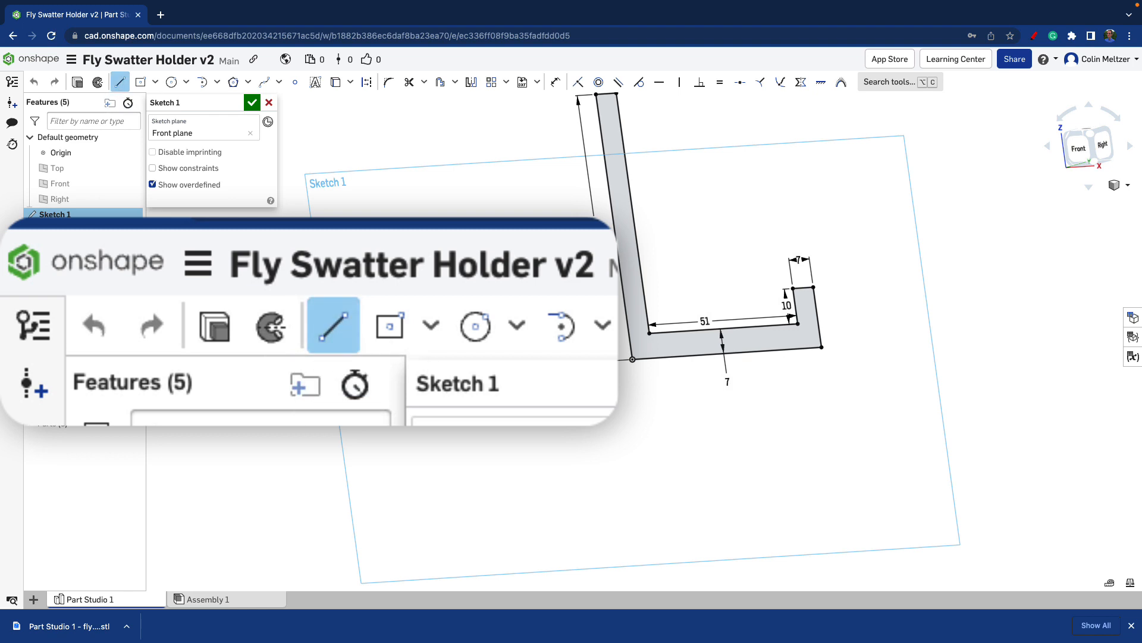
click(472, 348)
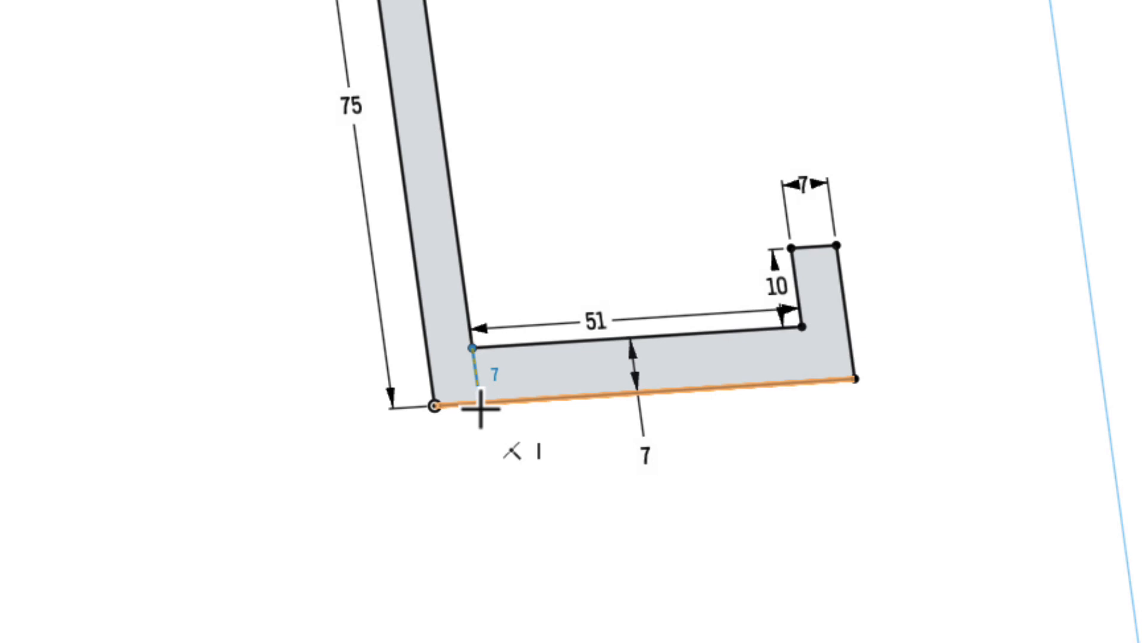
scroll(480, 409, up, 3)
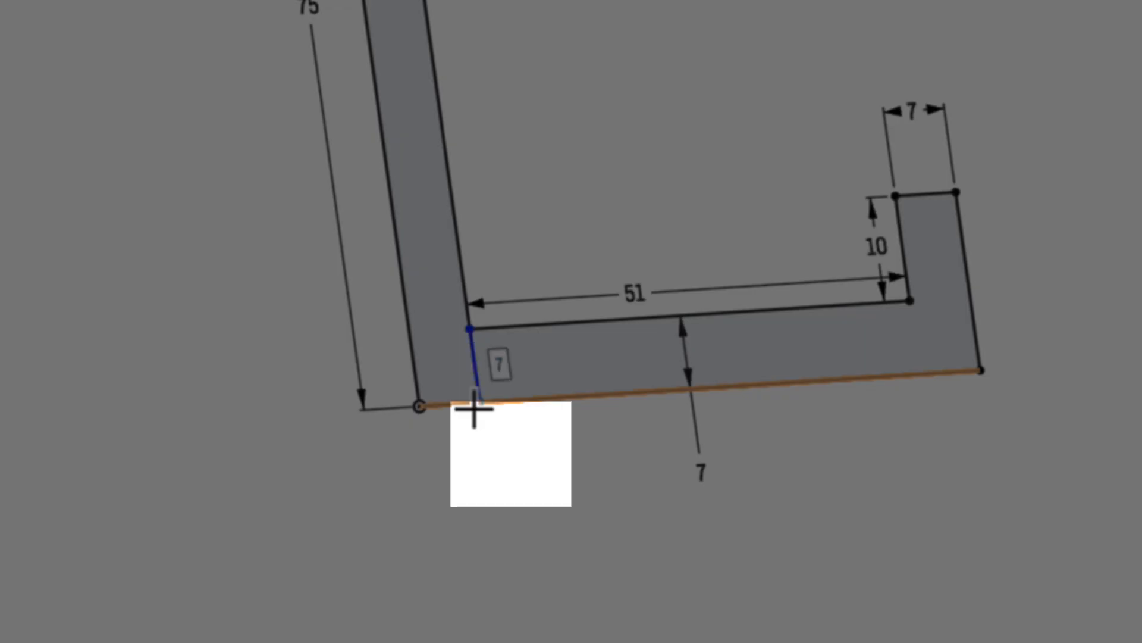
click(475, 407)
key(Escape)
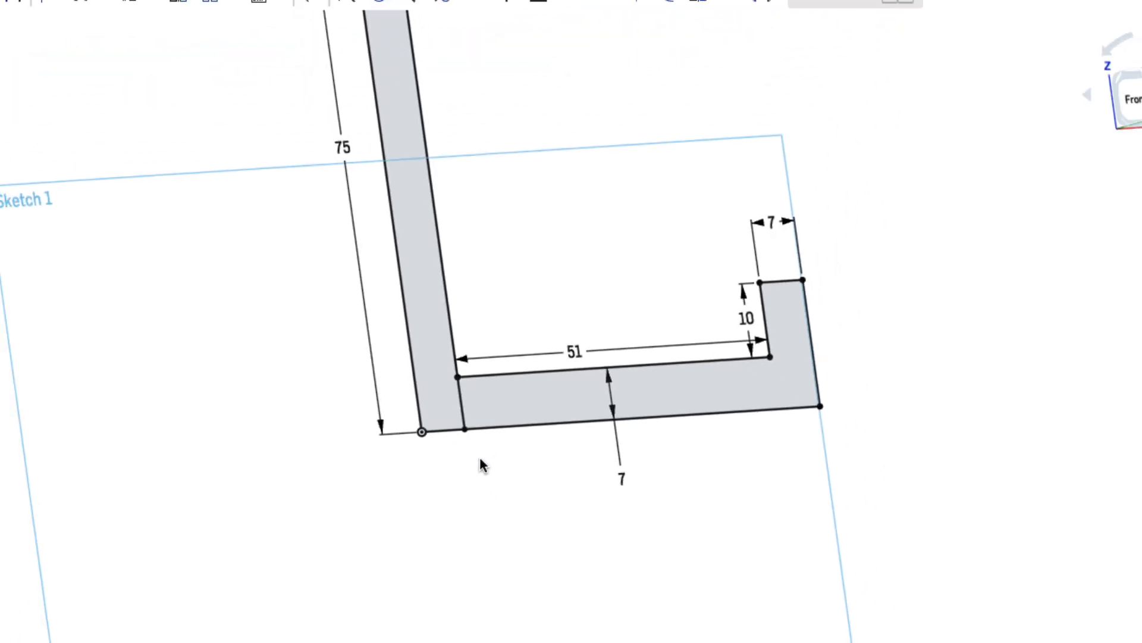
Set the view normal to the sketch plane and finish the sketch.
mouse_move(324, 353)
right_down()
mouse_move(320, 303)
mouse_move(288, 219)
mouse_move(216, 298)
mouse_move(310, 355)
mouse_move(326, 380)
right_up()
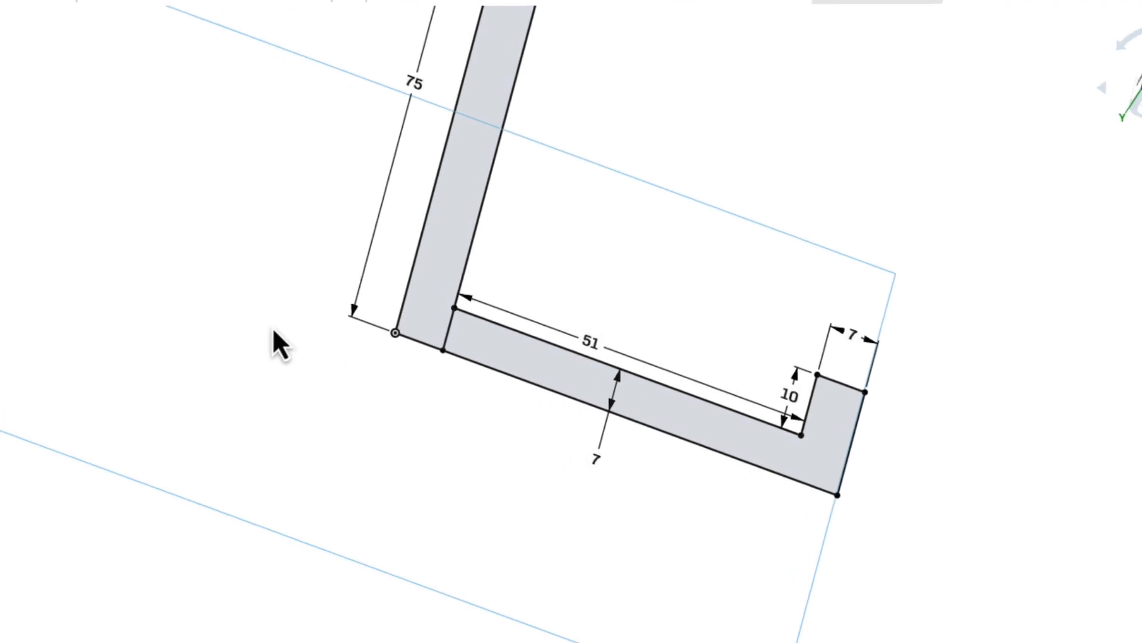
right_click(267, 319)
click(345, 471)
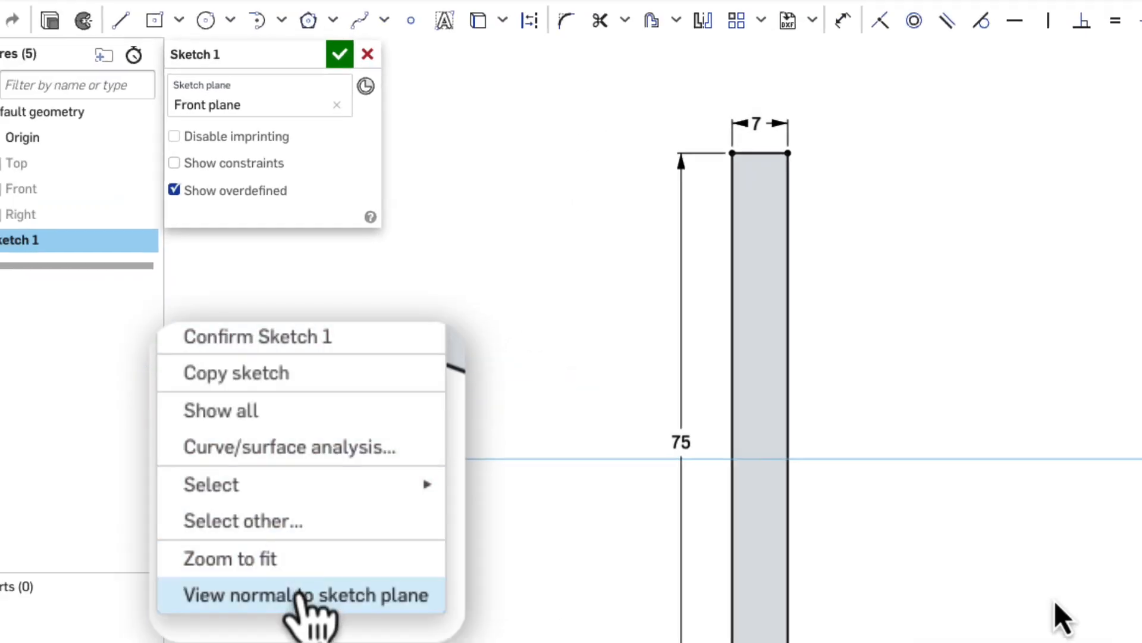
click(340, 54)
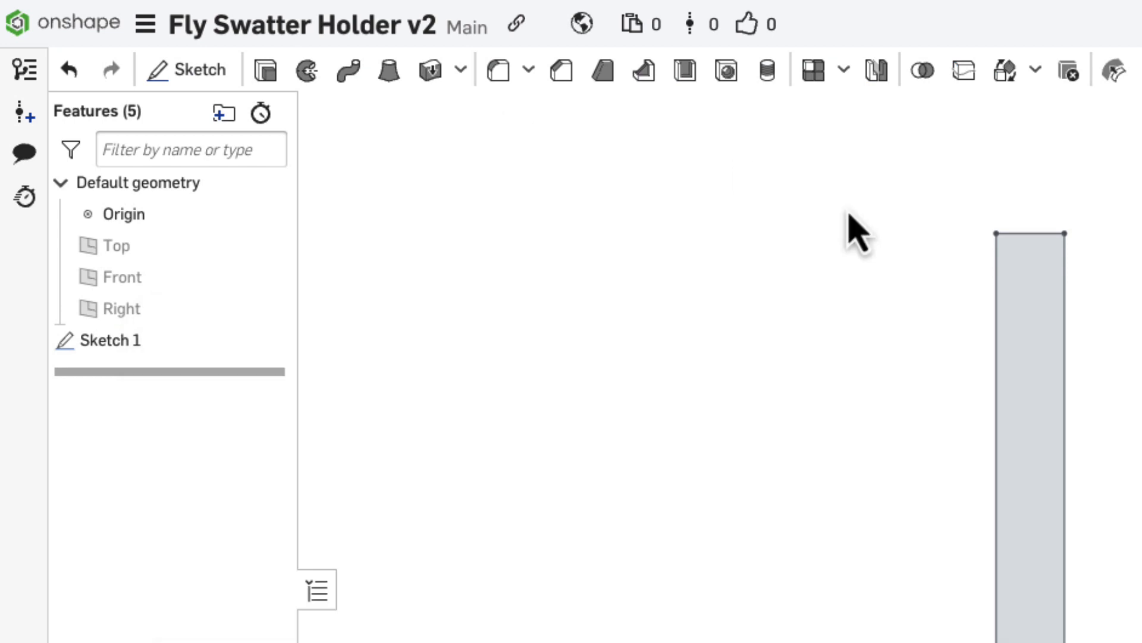
Extrude only the tall arm region as a new solid, with a blind depth of 20 mm and Symmetric enabled.
click(263, 71)
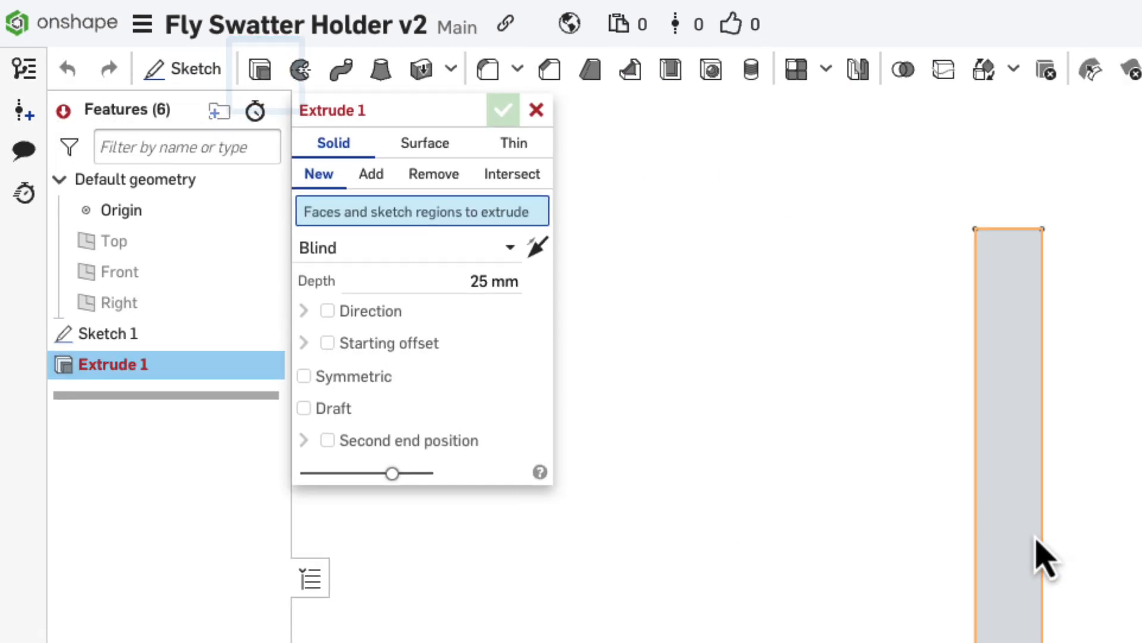
click(1020, 529)
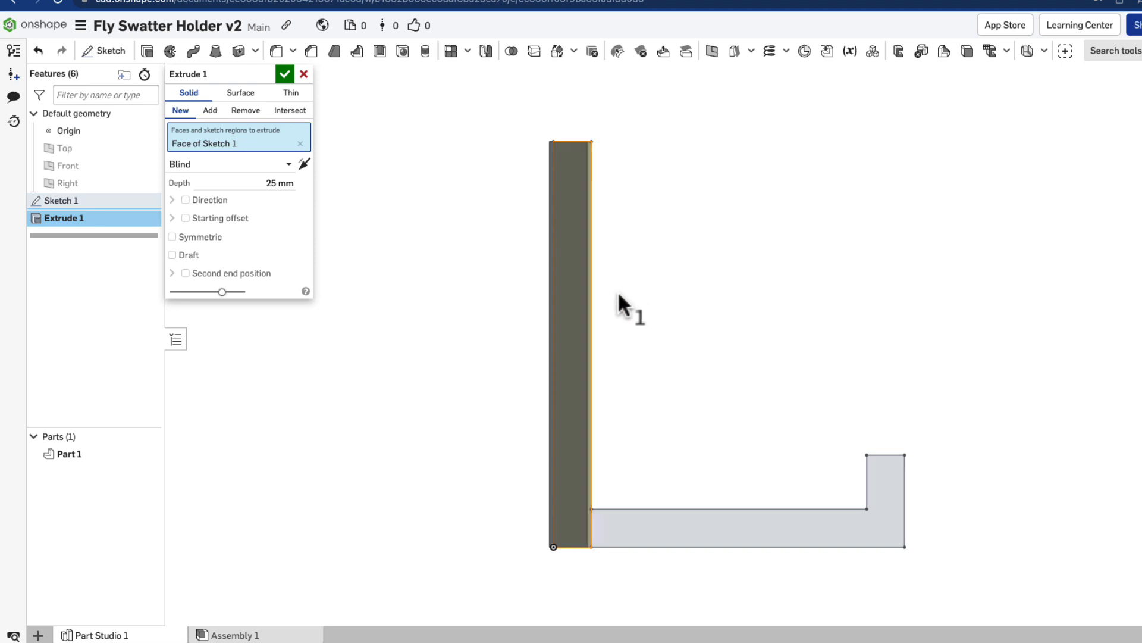
right_drag(1083, 508, 992, 498)
click(275, 183)
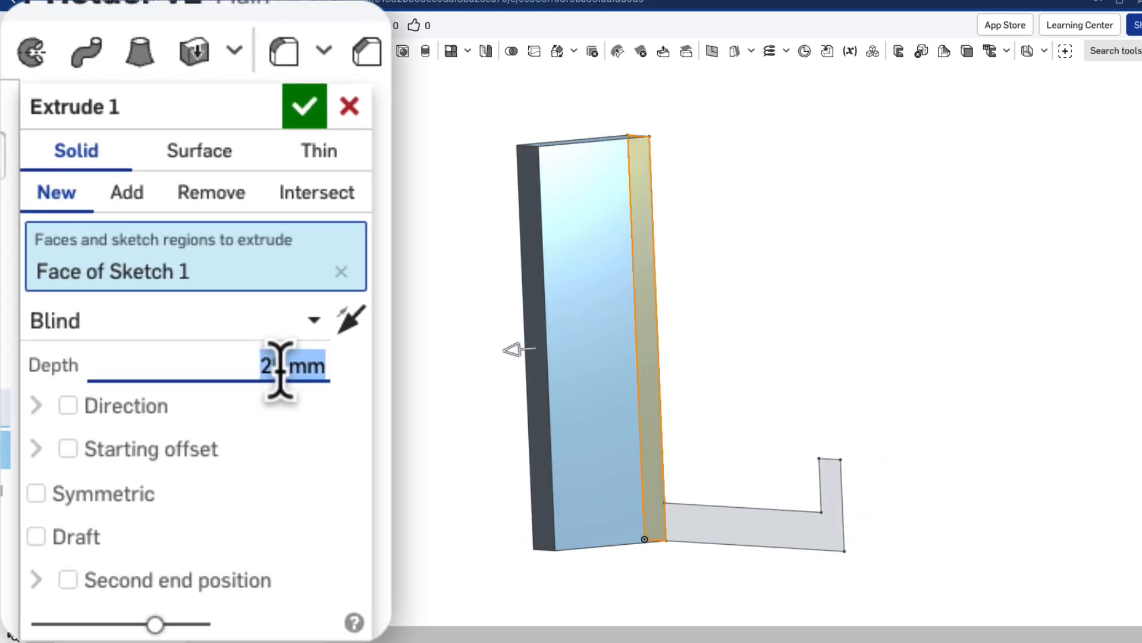
text(20)
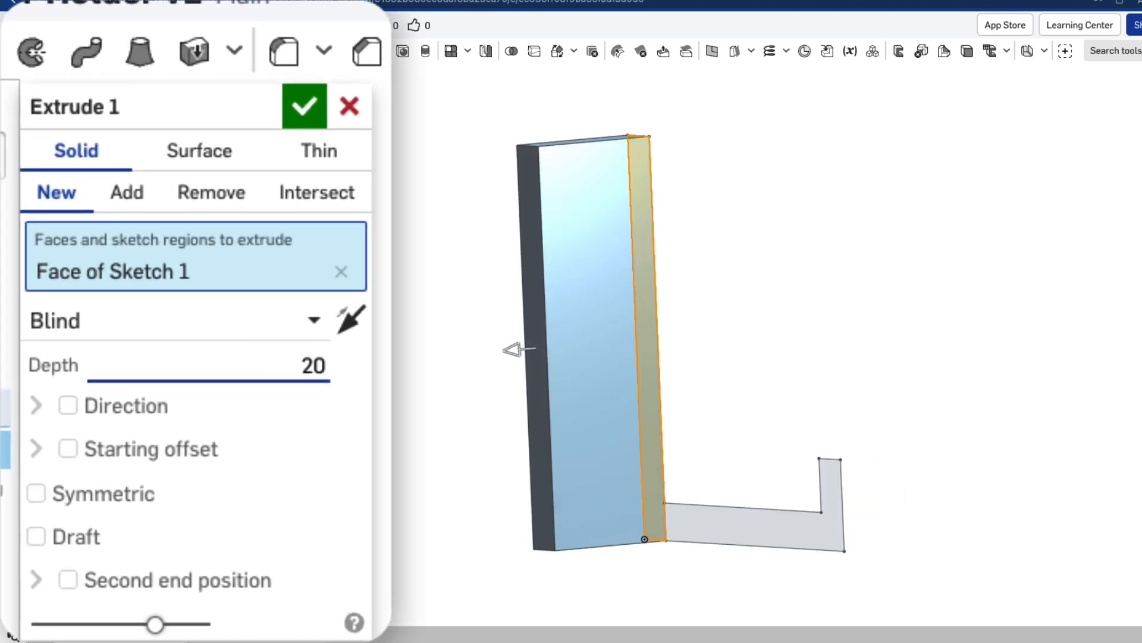
click(36, 494)
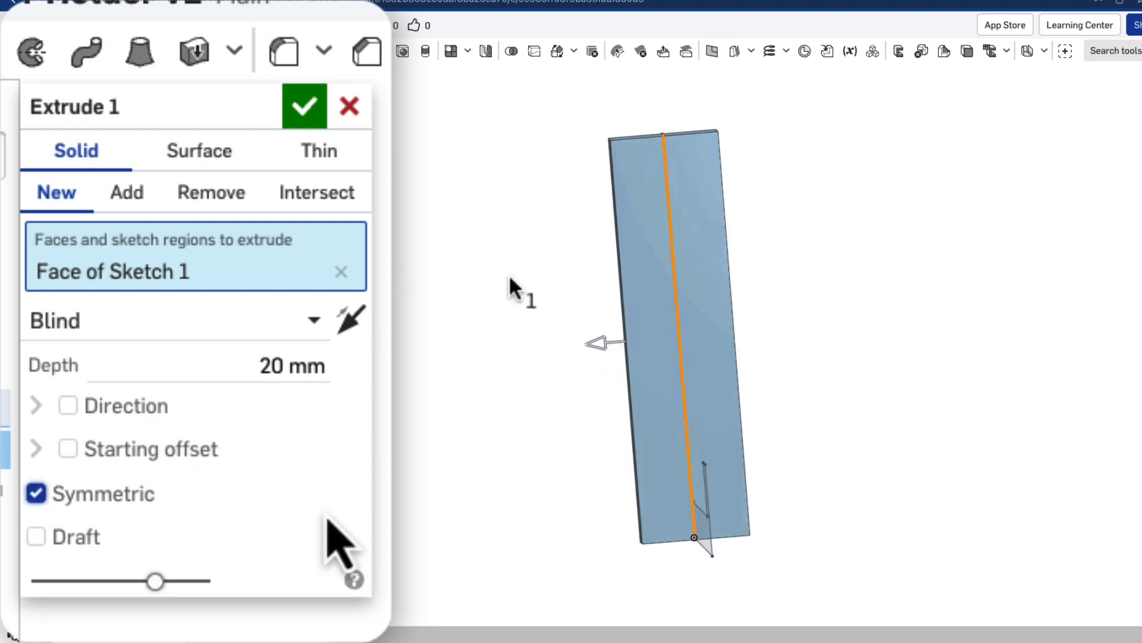
Compare the tall arm's extrusion with Symmetric off and on, leave Symmetric enabled and accept the feature.
click(37, 492)
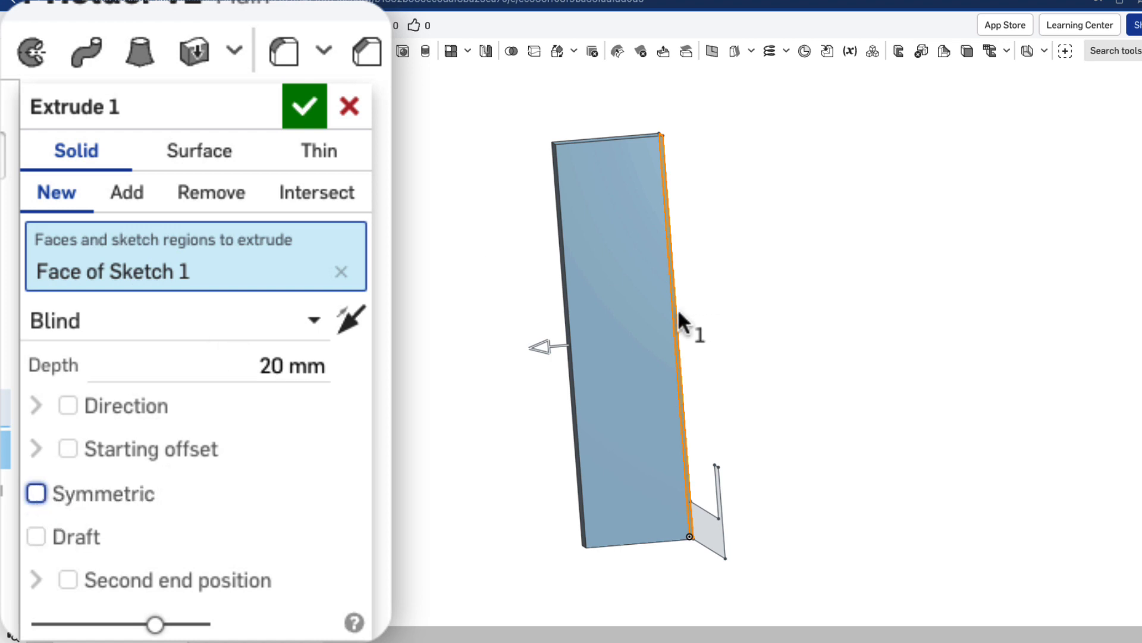
right_drag(683, 309, 710, 309)
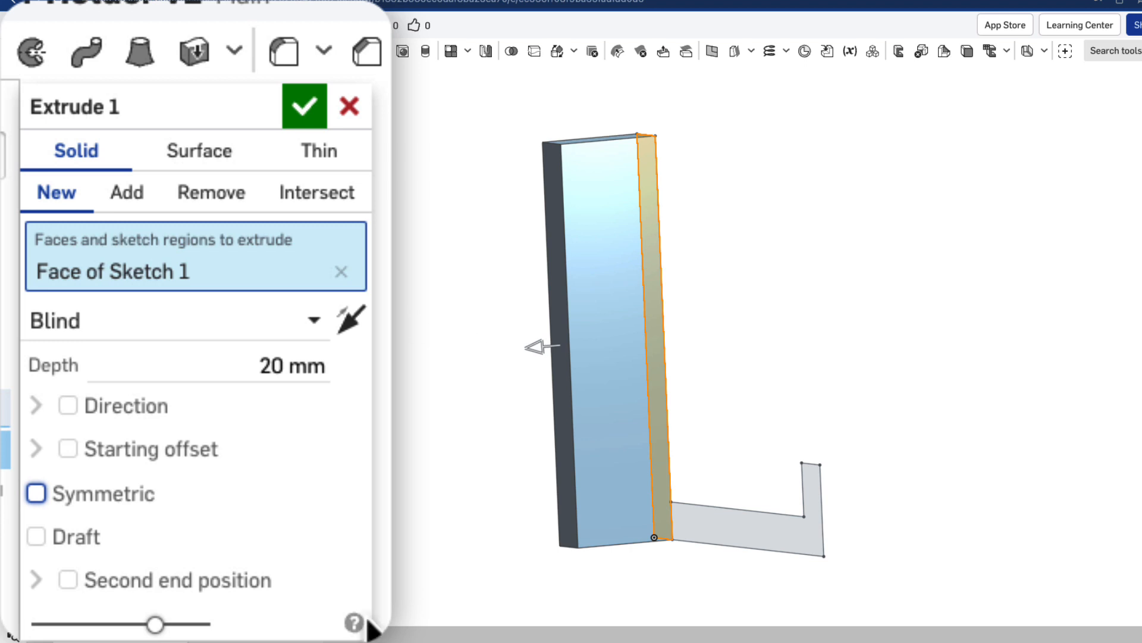
click(37, 492)
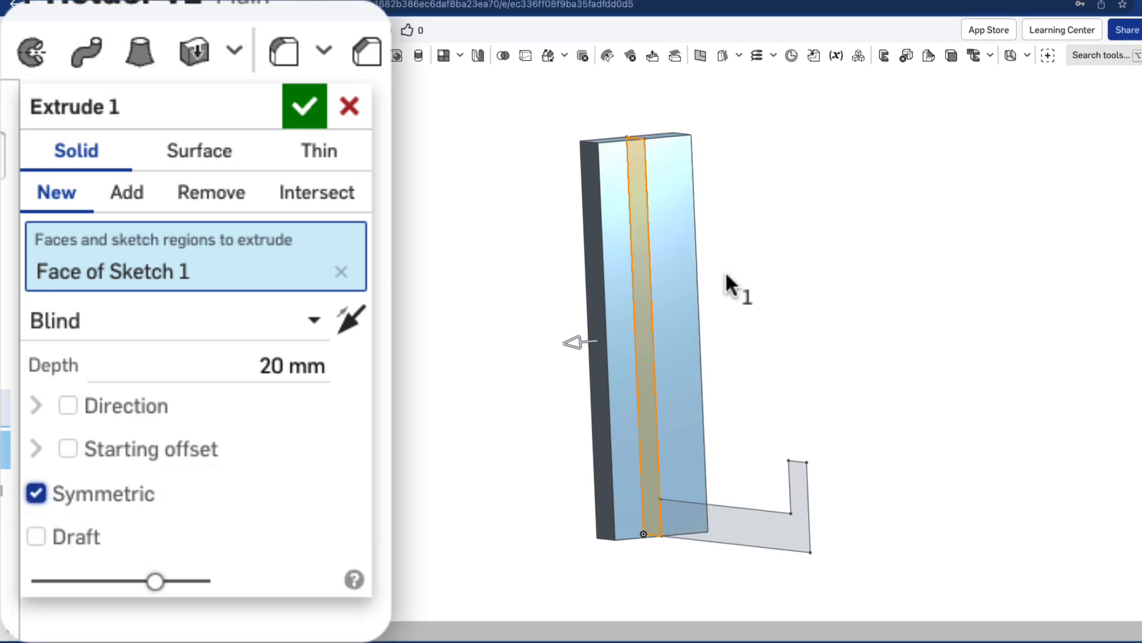
right_drag(726, 270, 594, 298)
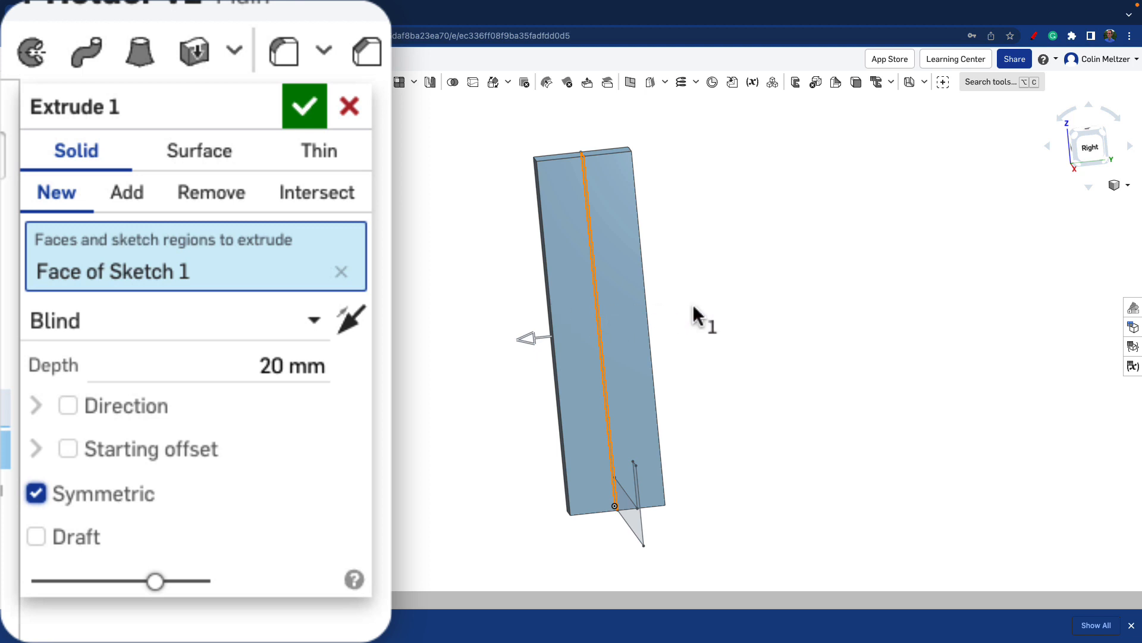
right_drag(677, 305, 705, 302)
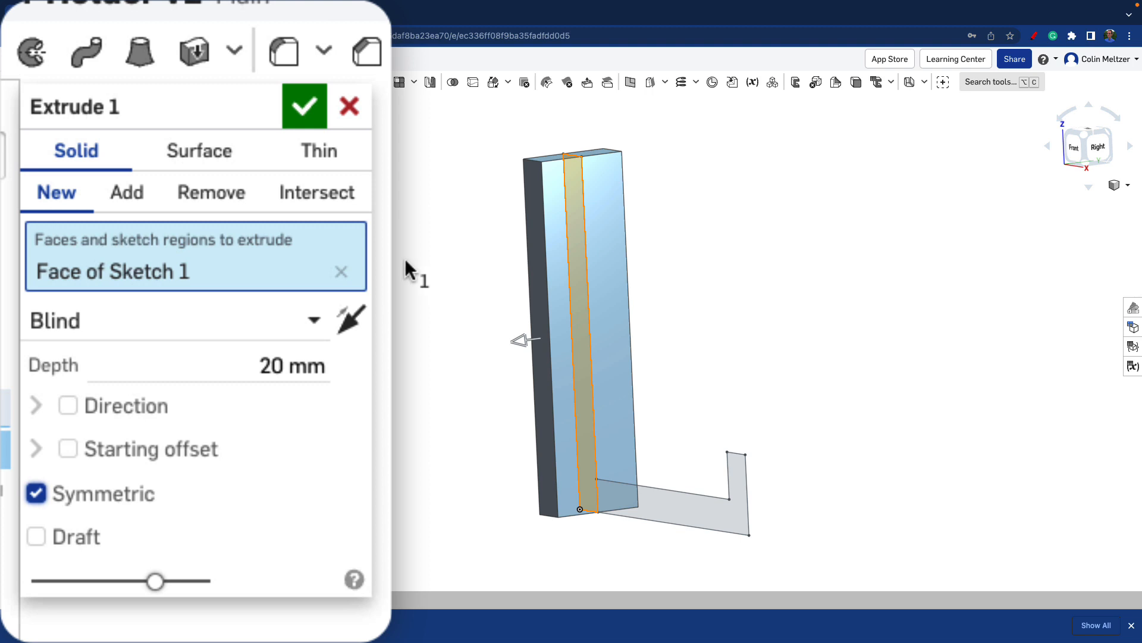
click(295, 114)
Show the profile sketch and extrude its lipped horizontal arm region onto the tall arm, blind and Symmetric with a depth of 3.6 mm.
right_drag(668, 298, 699, 296)
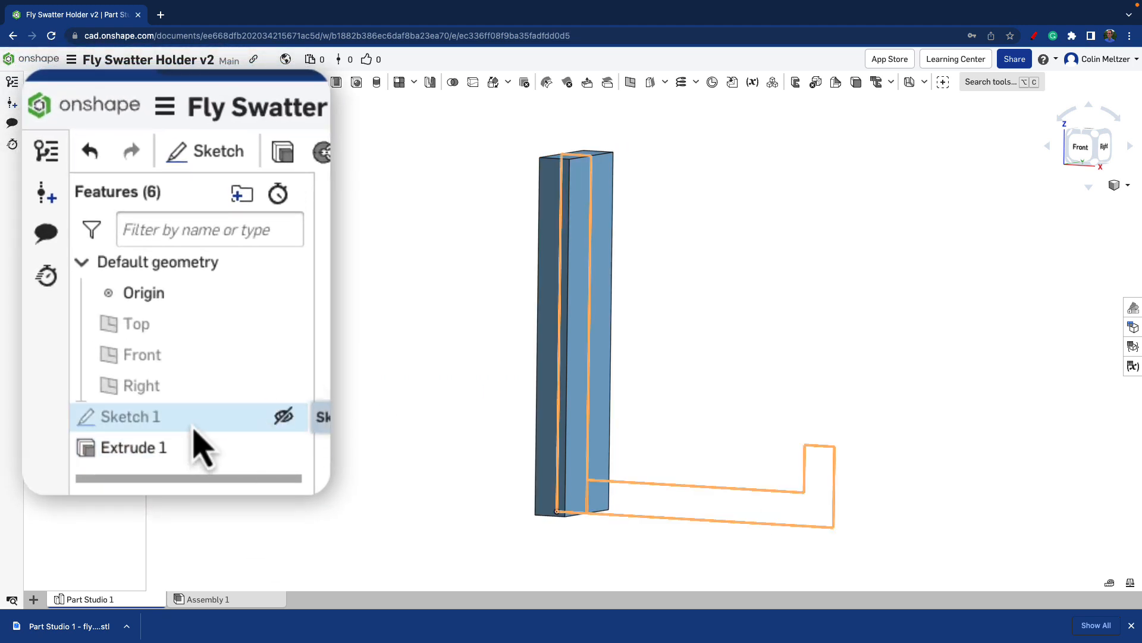
click(288, 417)
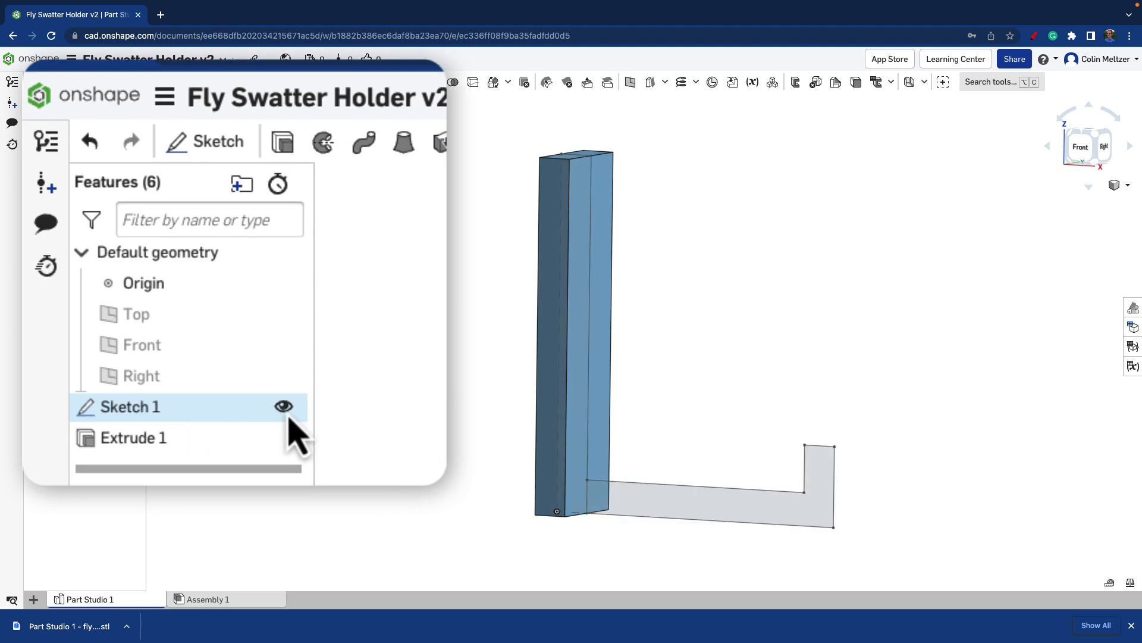
click(283, 142)
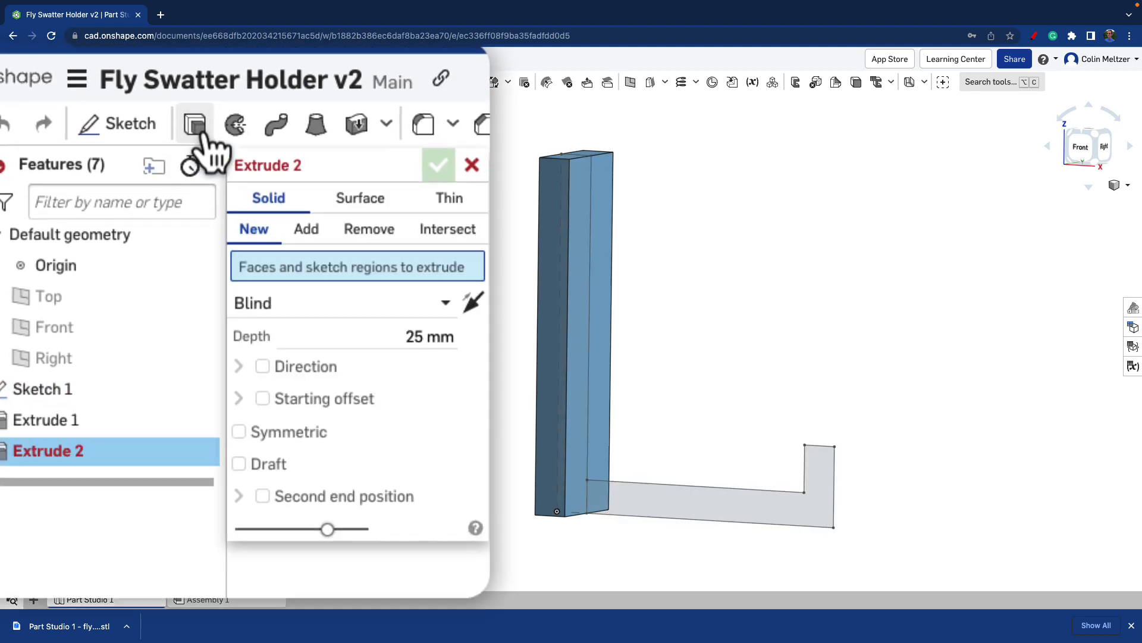
click(773, 509)
key(shift+7)
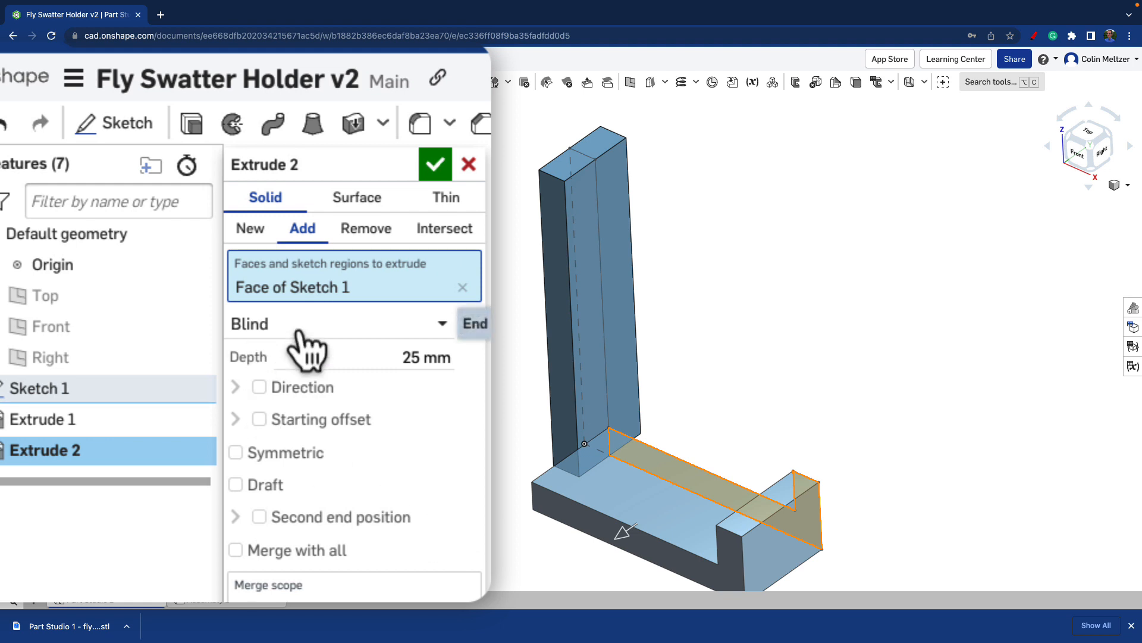
click(236, 453)
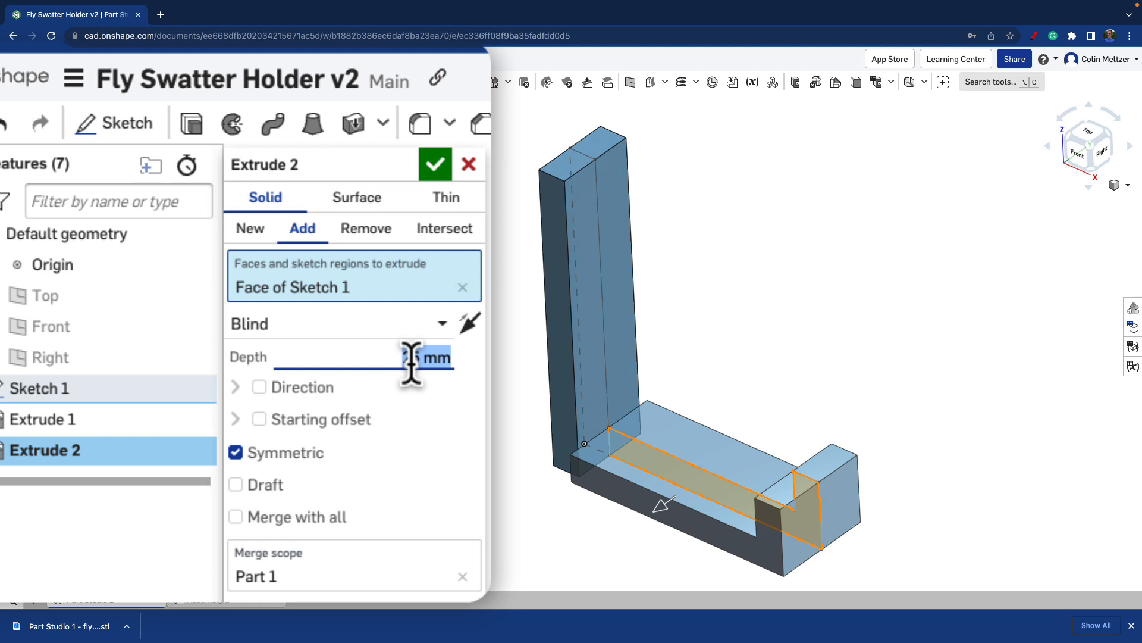
text(3.)
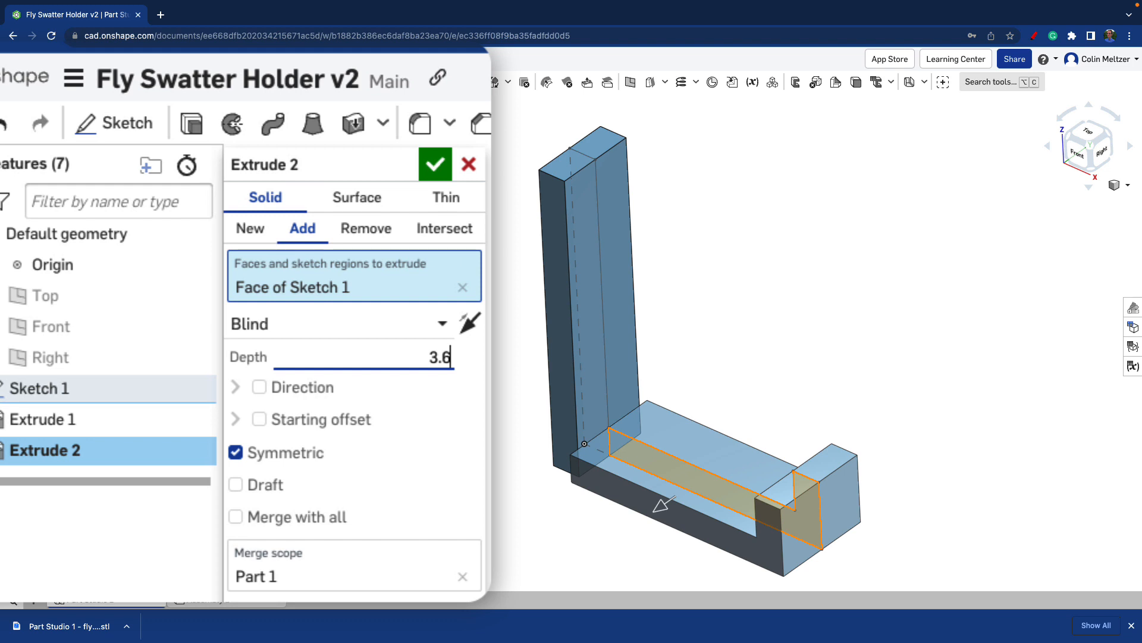
text(6)
key(Return)
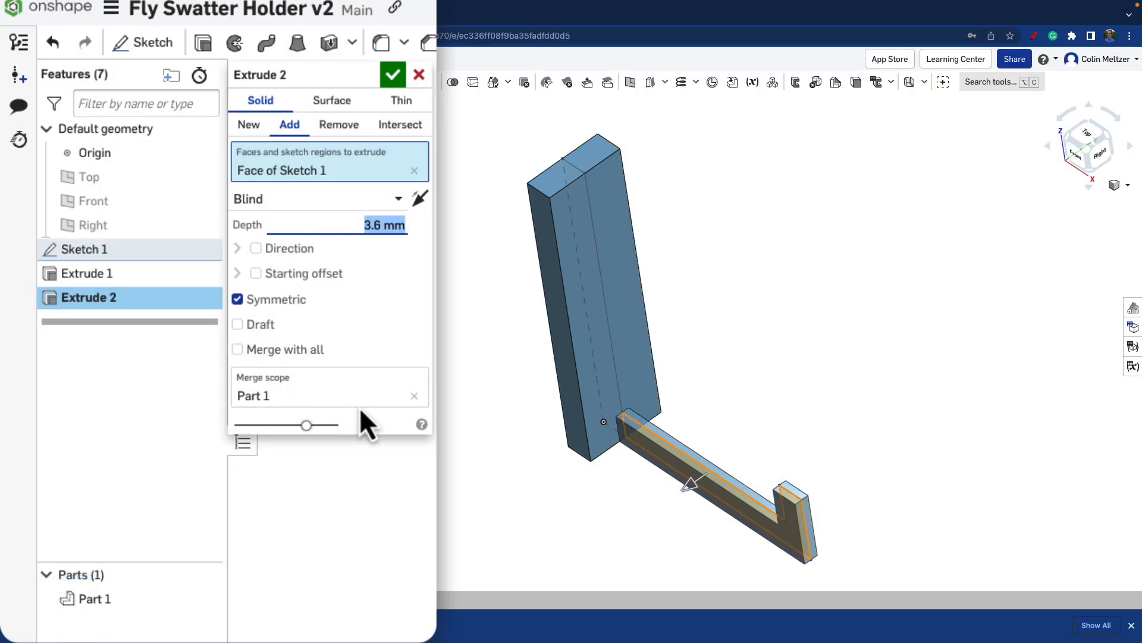
Compare New with Add for the lipped arm's extrusion, keep Add with Part 1 as merge scope and accept the feature.
click(252, 126)
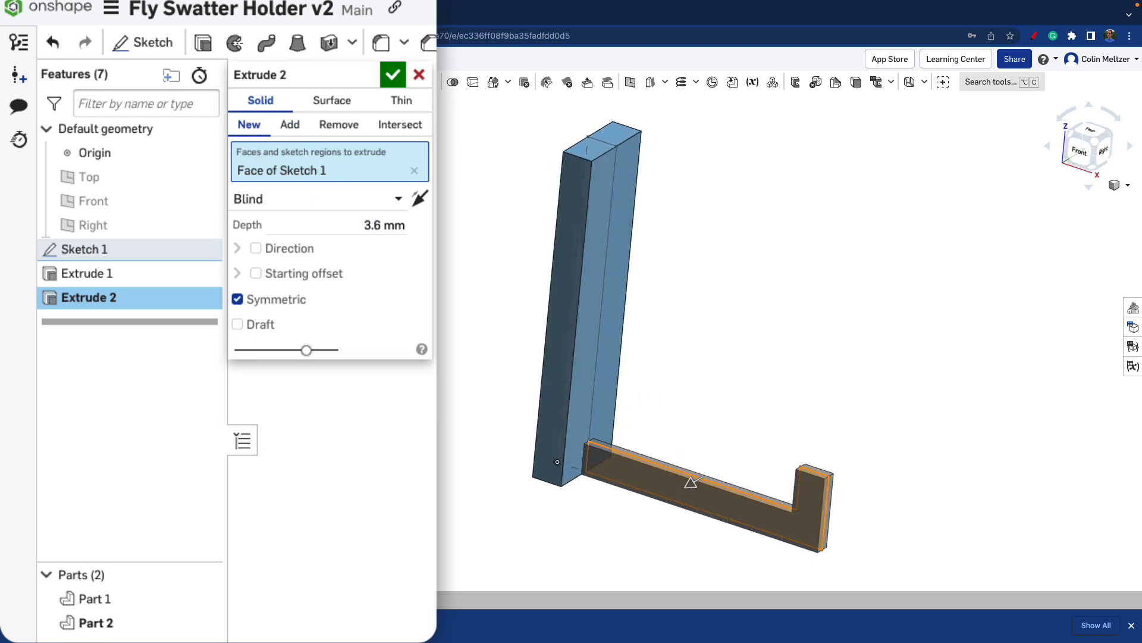
mouse_move(416, 345)
right_down()
mouse_move(438, 358)
mouse_move(415, 362)
right_up()
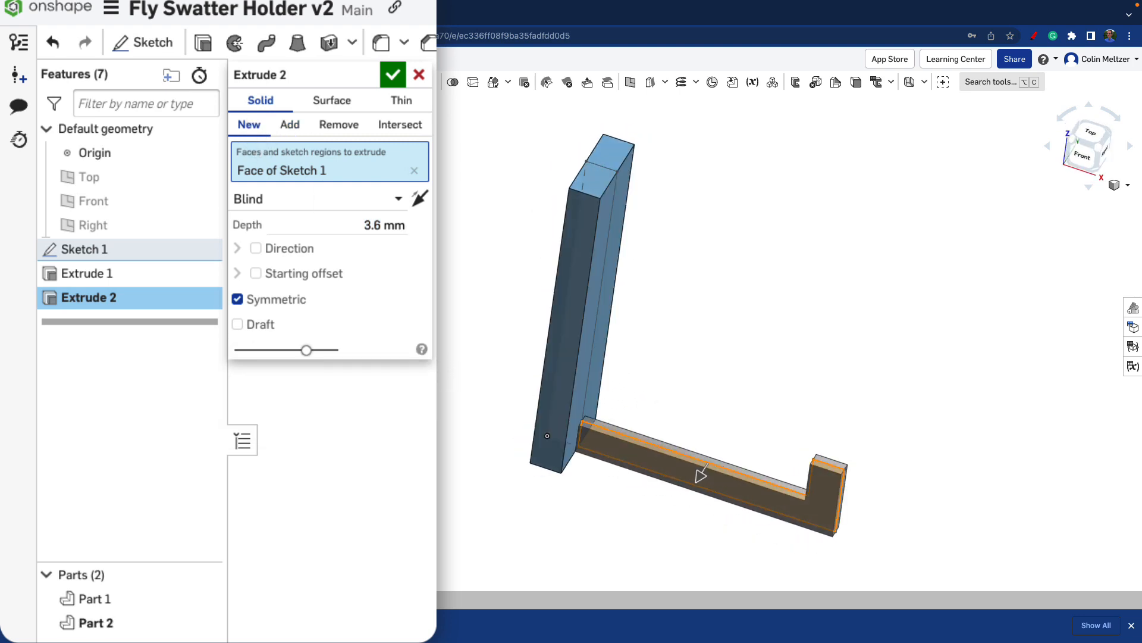
click(306, 134)
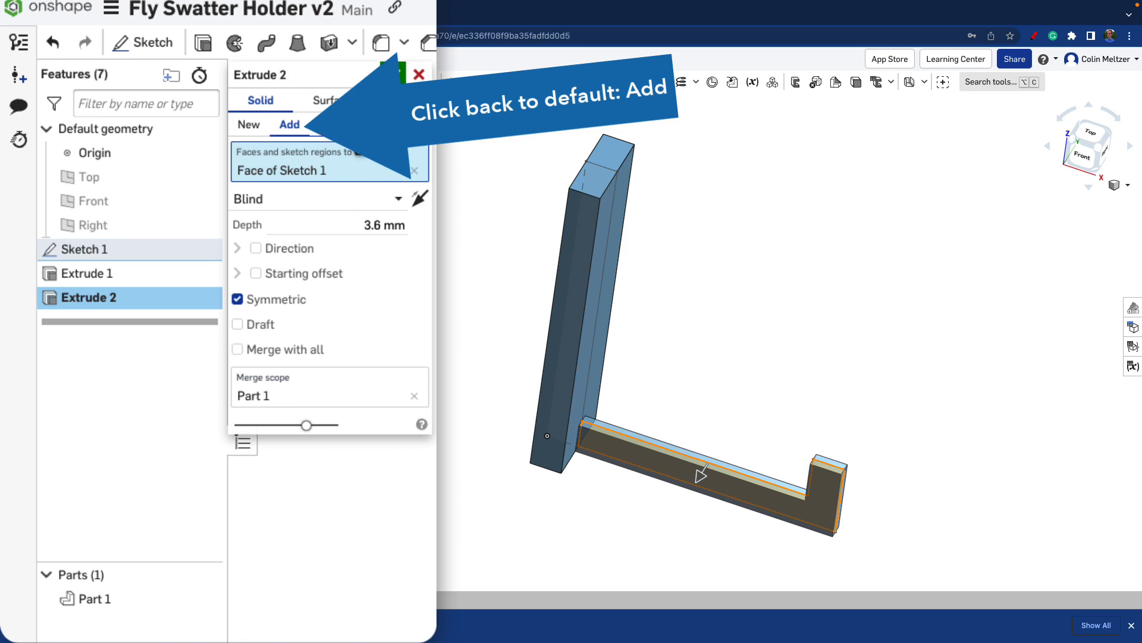
click(392, 77)
Hide the profile sketch so only the solid holder is displayed.
mouse_move(455, 370)
right_down()
mouse_move(408, 347)
mouse_move(422, 352)
right_up()
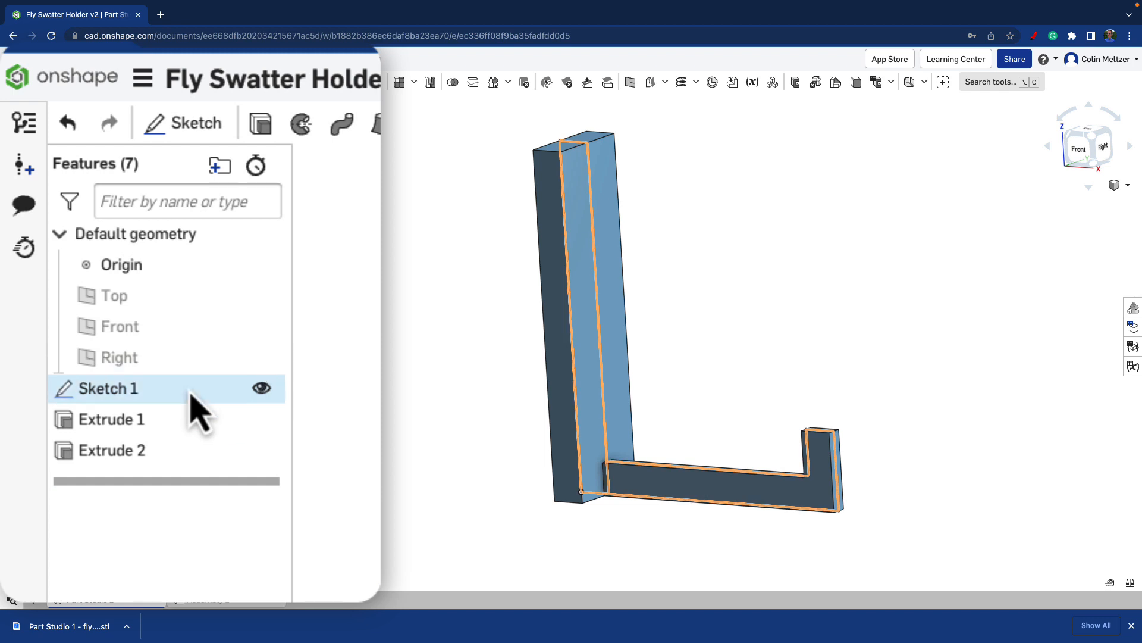
click(261, 387)
mouse_move(443, 362)
right_down()
mouse_move(481, 371)
mouse_move(500, 398)
mouse_move(461, 379)
mouse_move(440, 322)
mouse_move(478, 344)
mouse_move(476, 361)
right_up()
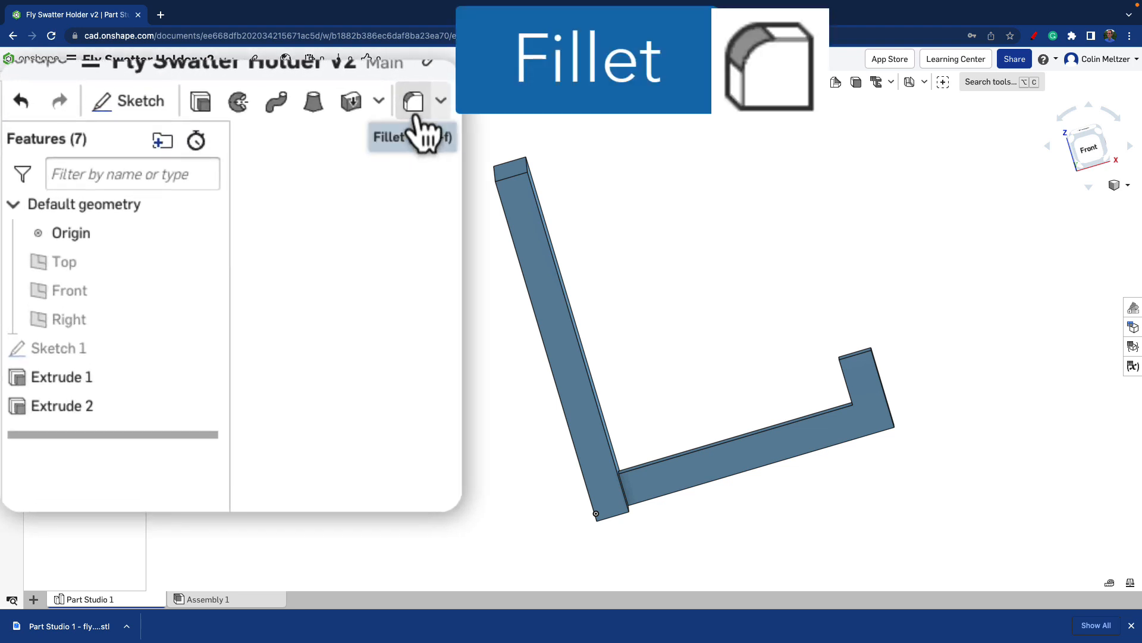
Start a 3 mm edge fillet on the lipped arm's outer bottom corner and the two top edges of its lip.
click(417, 118)
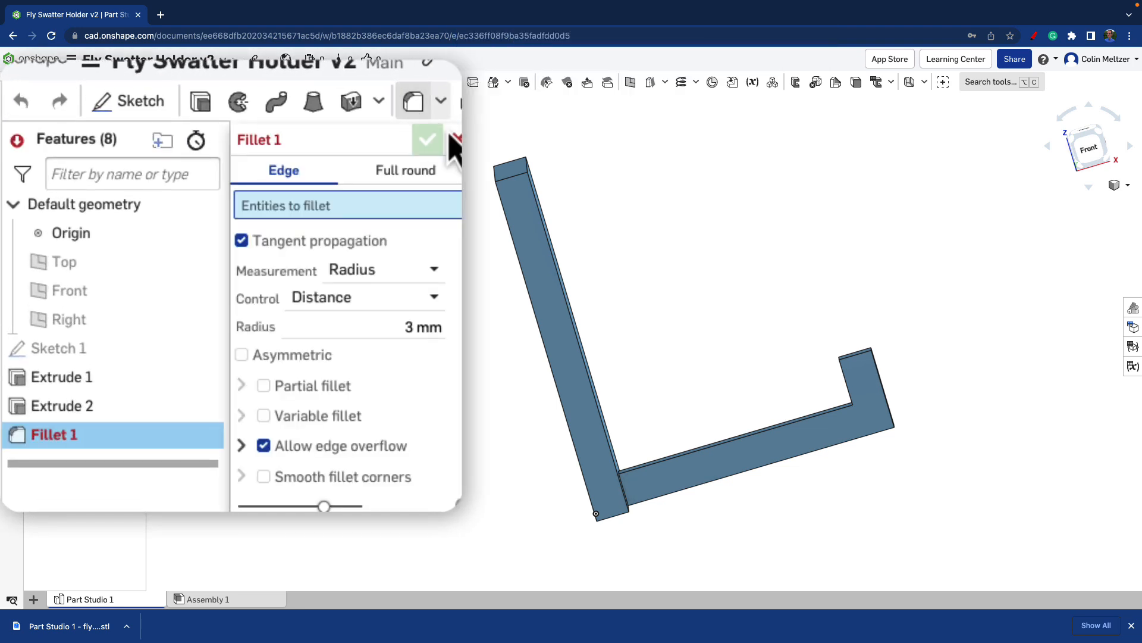
right_drag(1022, 476, 950, 484)
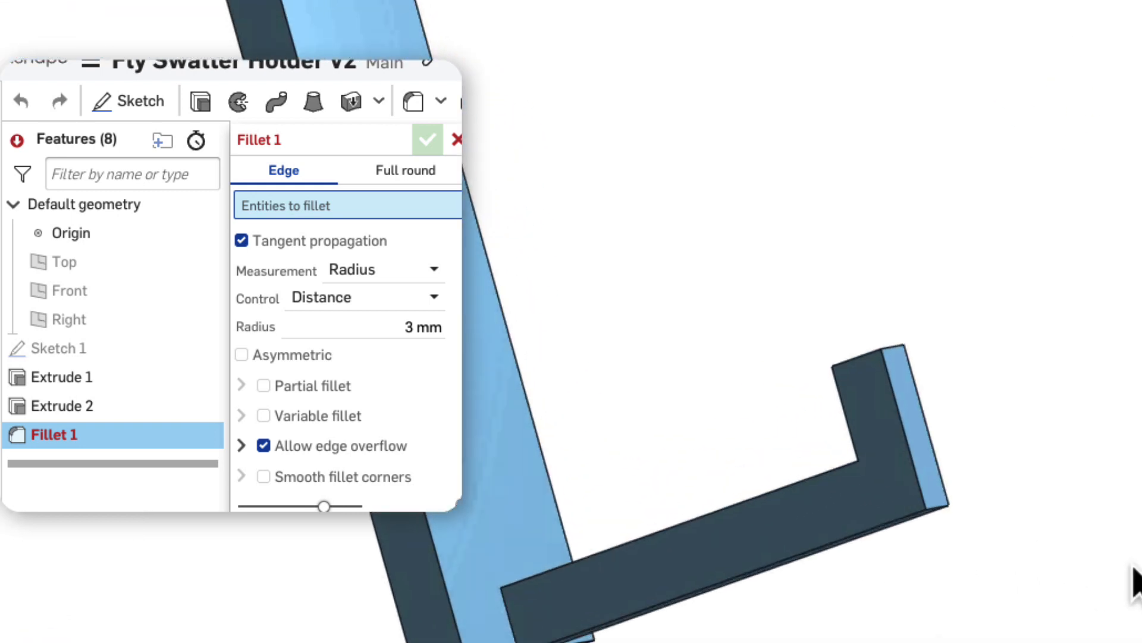
right_drag(1134, 568, 1141, 494)
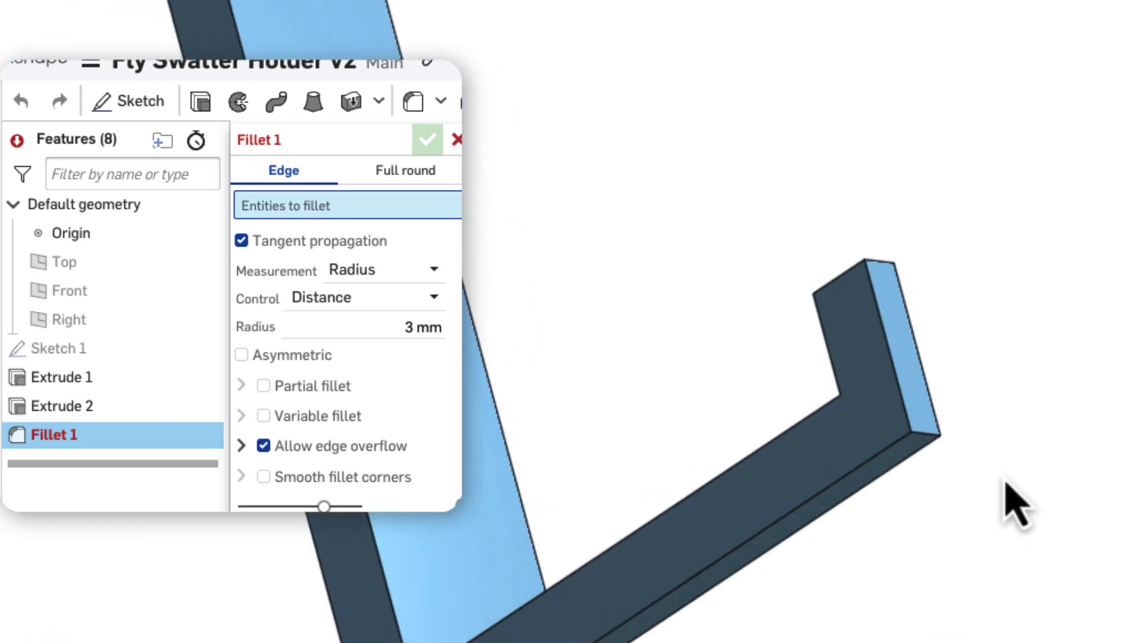
click(931, 452)
right_drag(982, 454, 923, 421)
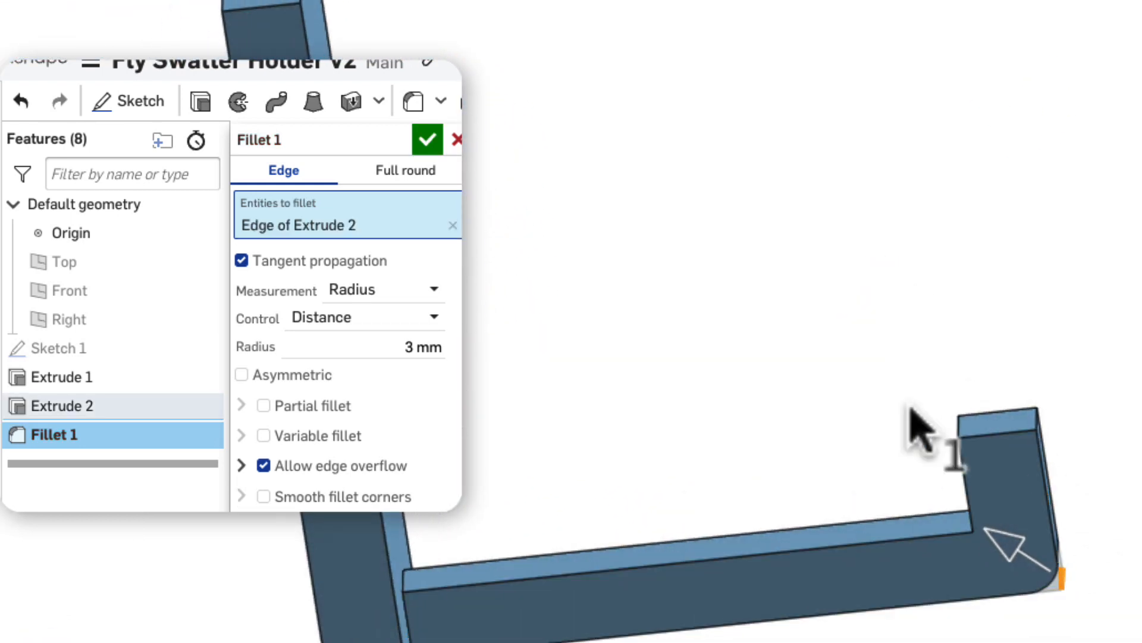
click(959, 431)
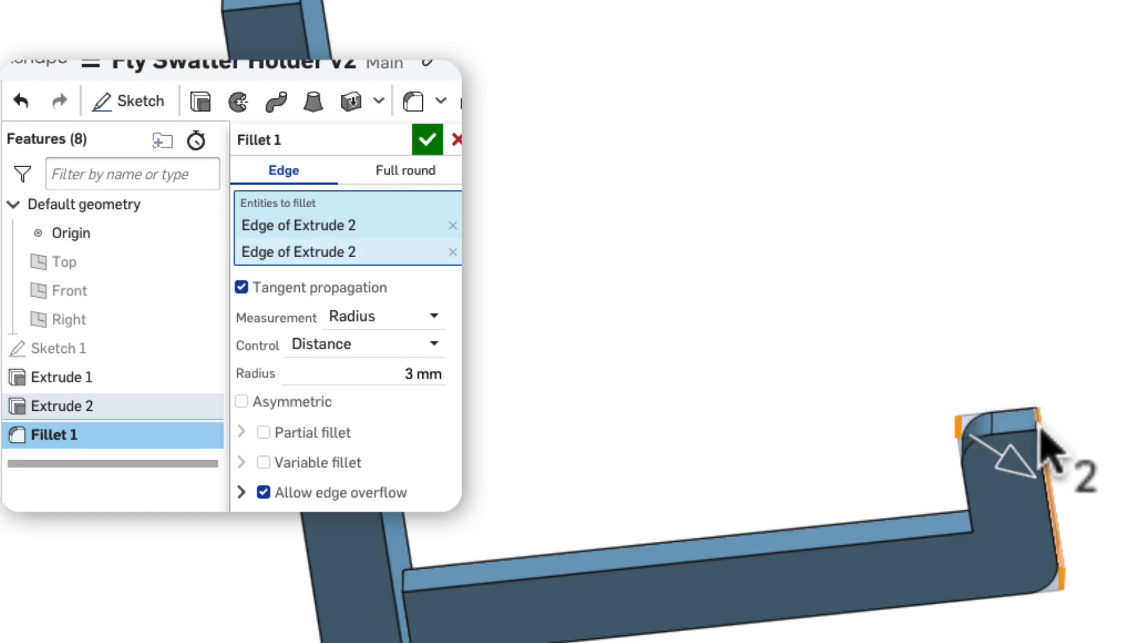
right_drag(1040, 426, 1118, 433)
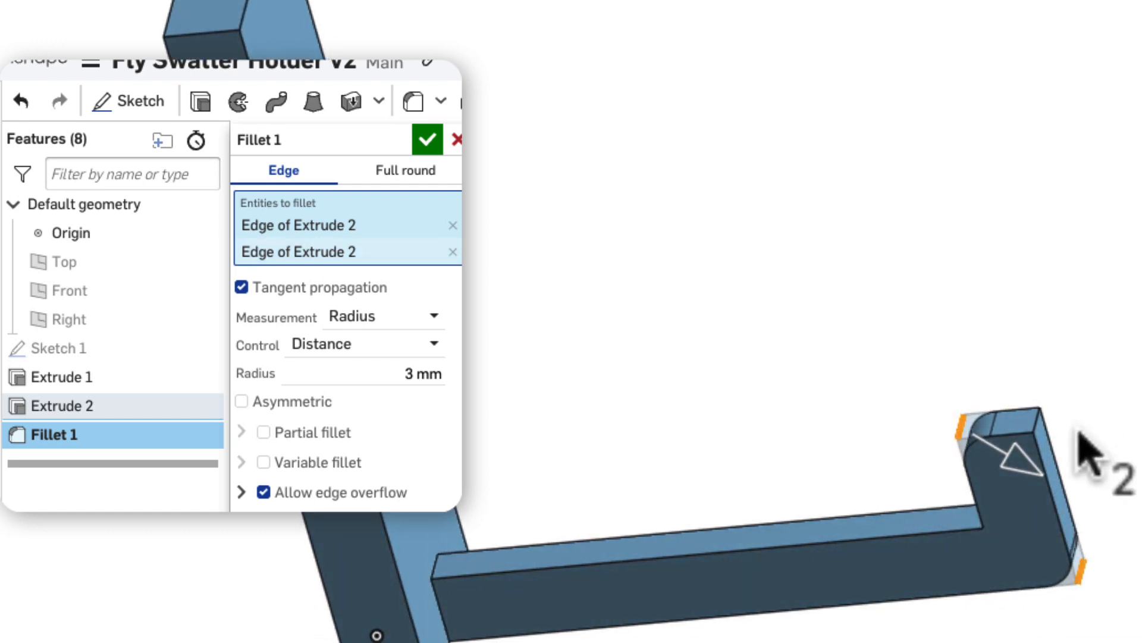
click(1033, 423)
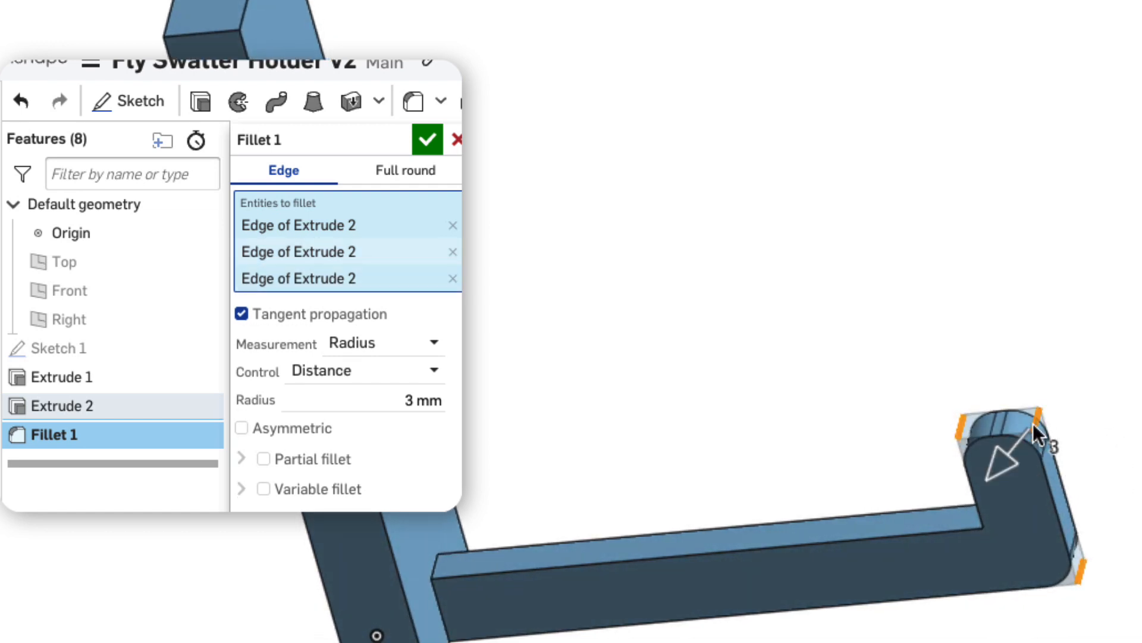
Add the tall arm's four short corner edges to the same fillet and review the list of selected edges.
right_drag(1139, 518, 1097, 428)
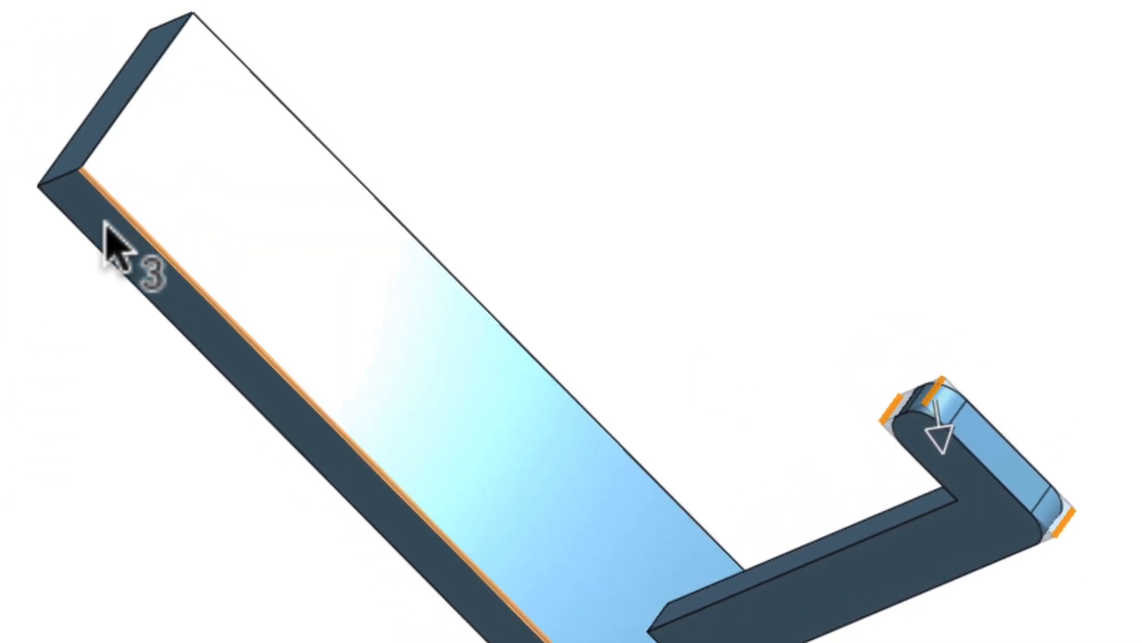
click(4, 117)
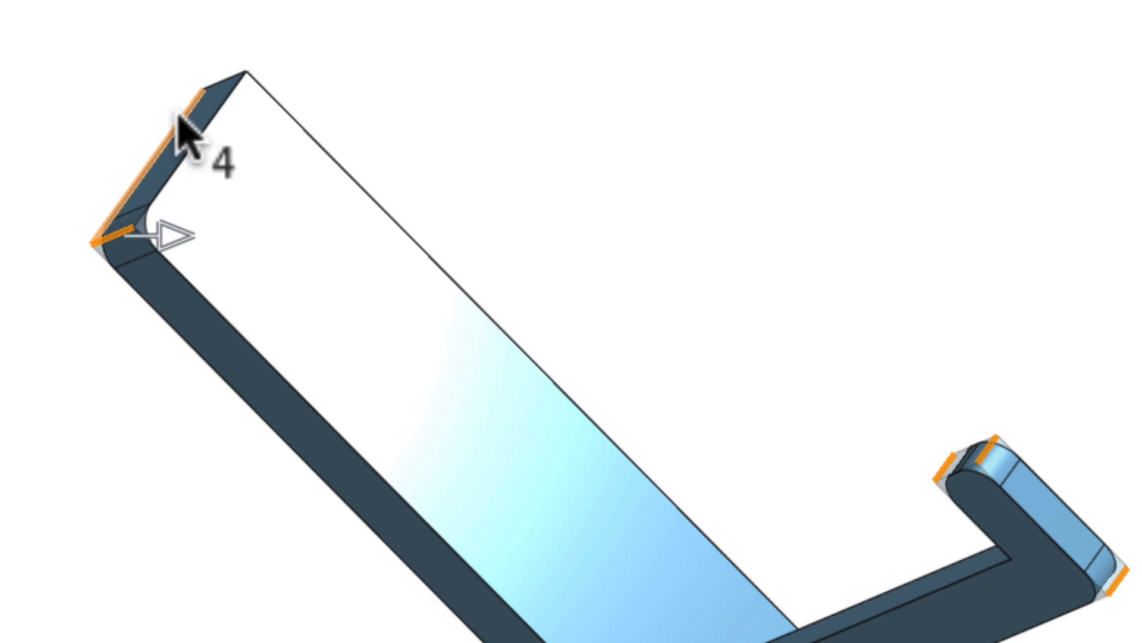
click(228, 79)
right_drag(1005, 639, 937, 470)
click(606, 517)
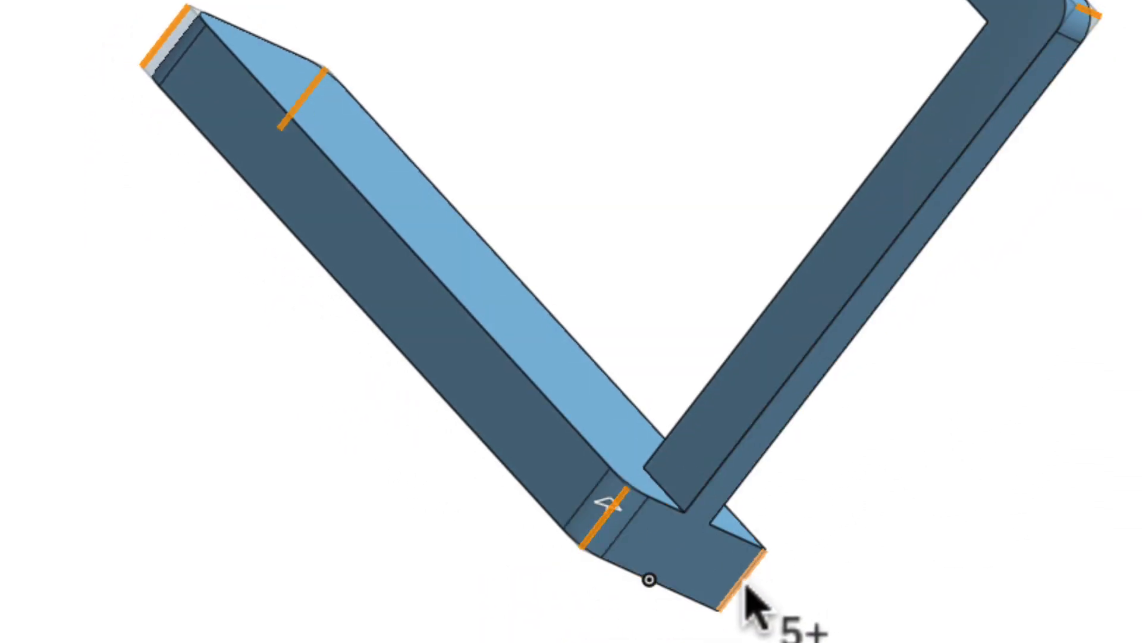
click(745, 583)
right_drag(970, 601, 803, 636)
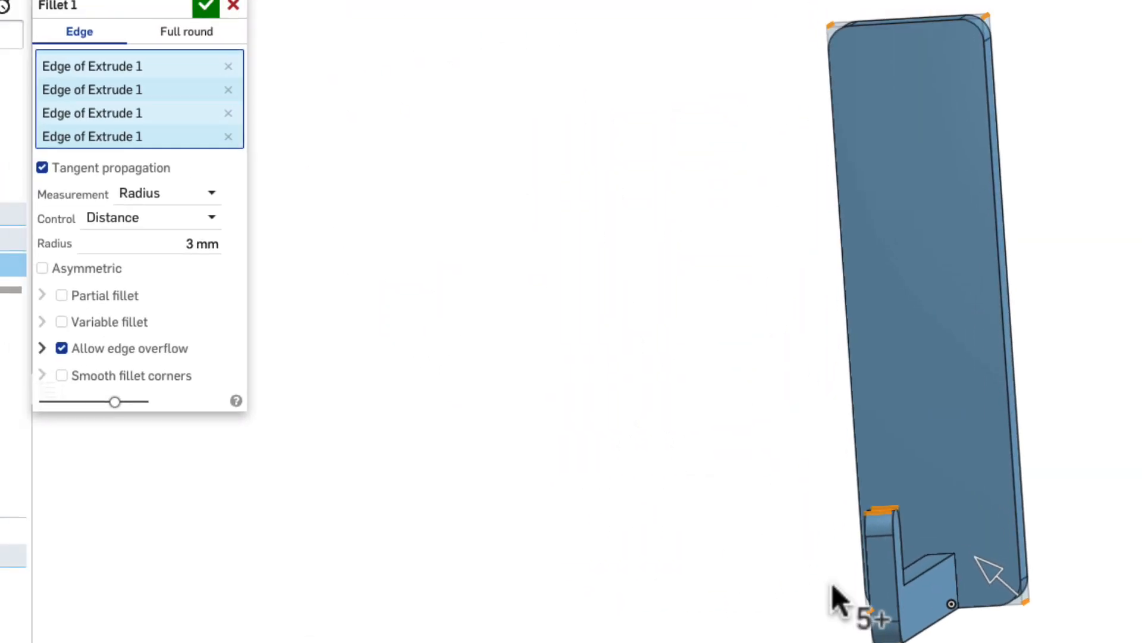
scroll(209, 117, down, 3)
scroll(203, 113, up, 2)
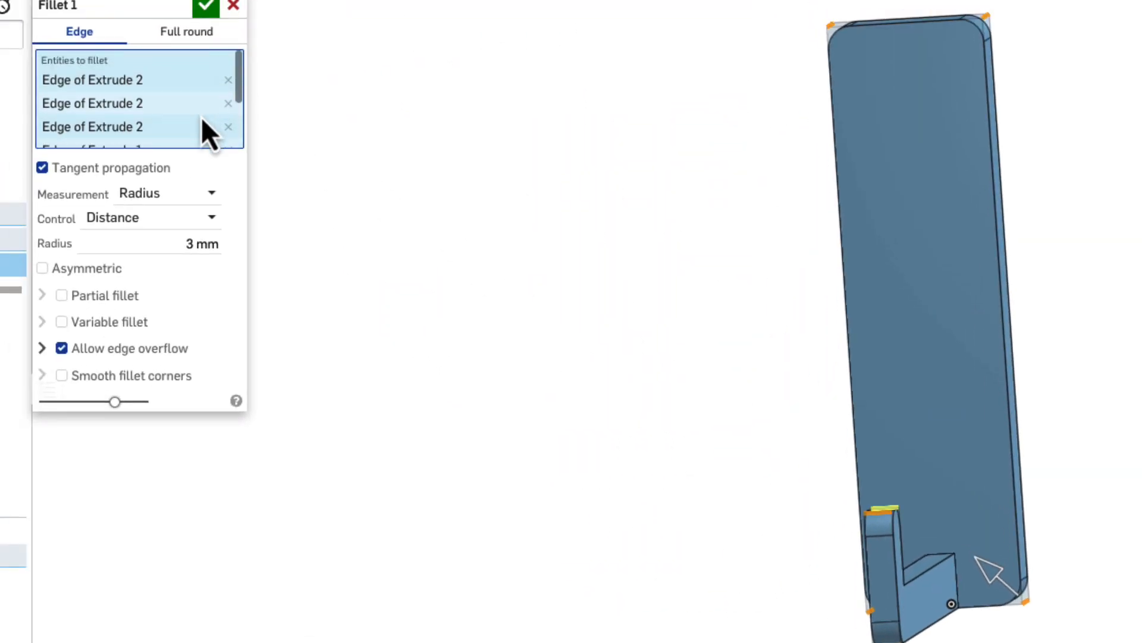
scroll(204, 119, down, 1)
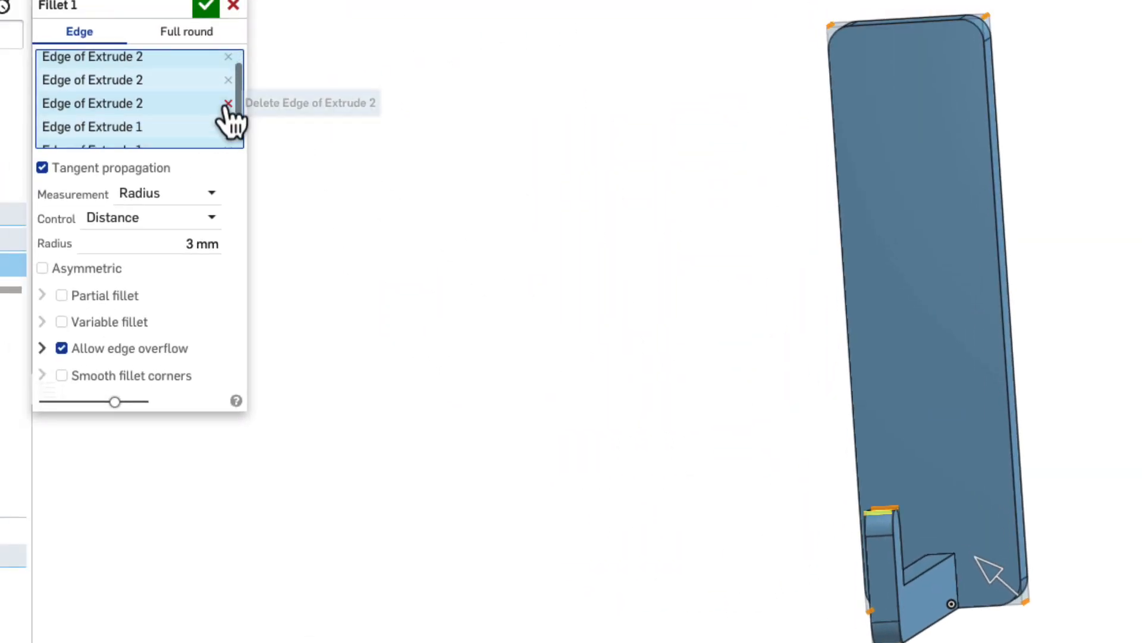
click(227, 104)
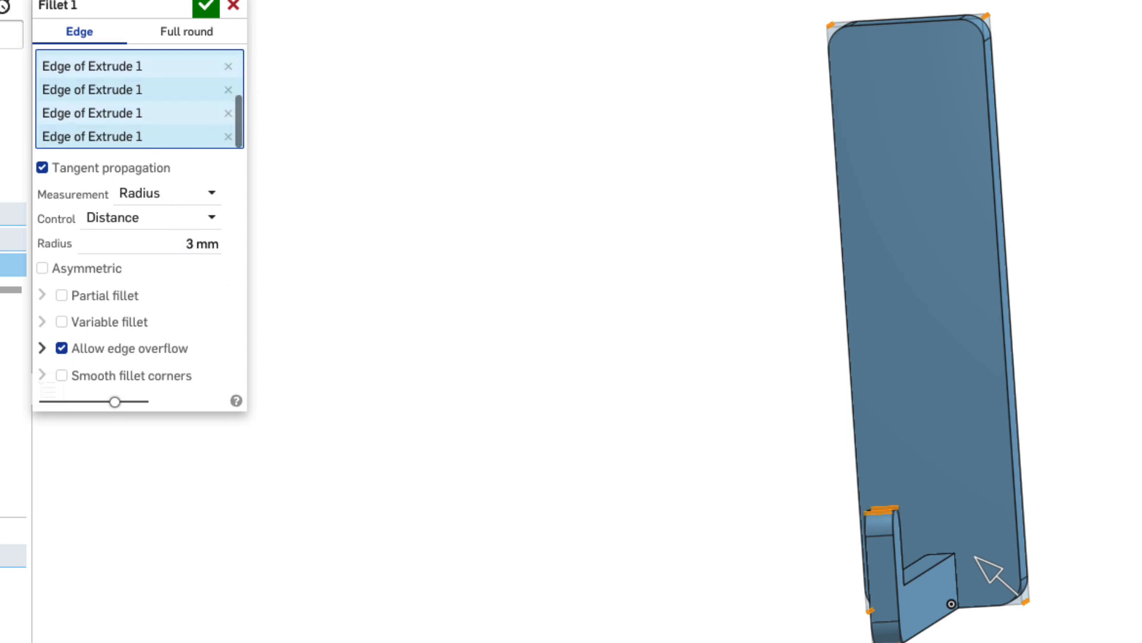
right_drag(605, 397, 701, 421)
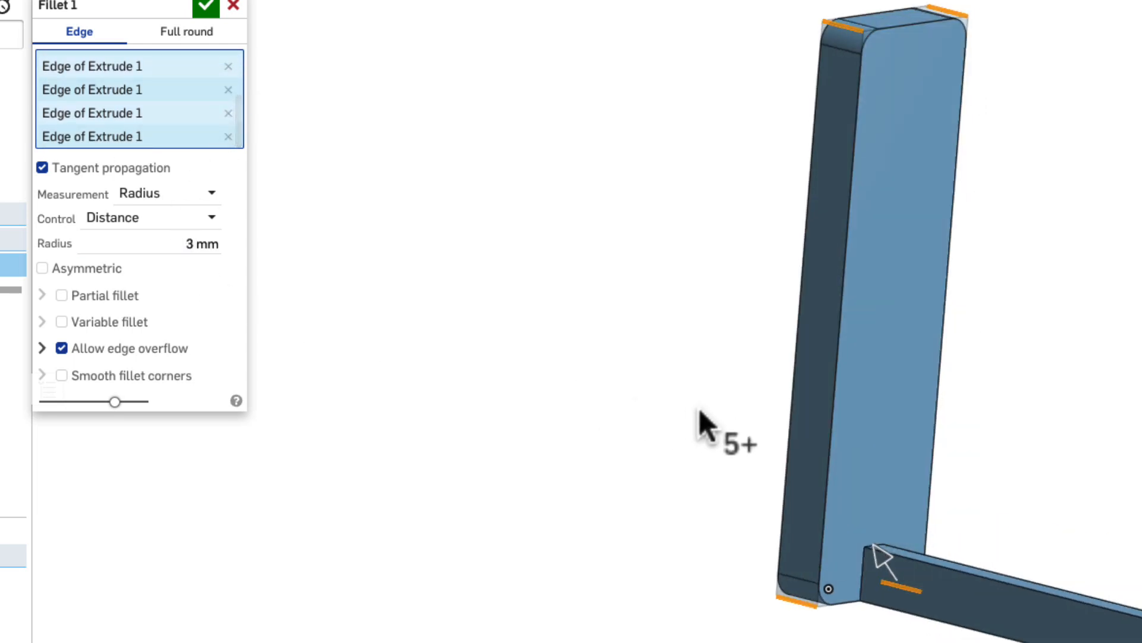
Try a fillet radius of 5 mm, set it back to 3 mm, accept the fillet and inspect the rounded corners.
click(204, 242)
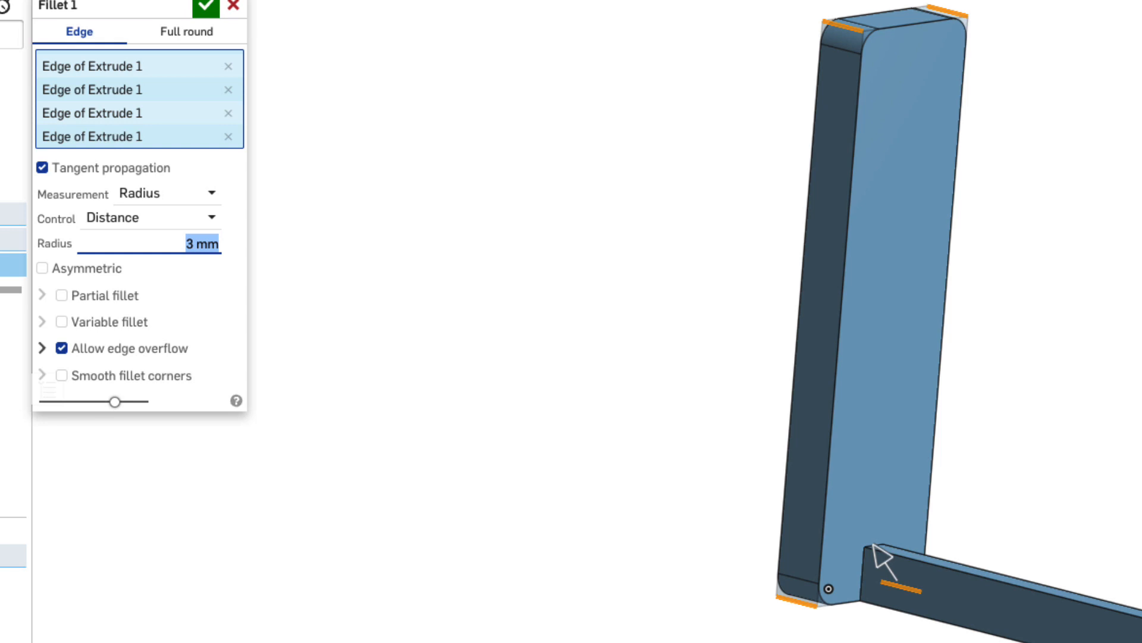
text(5mm)
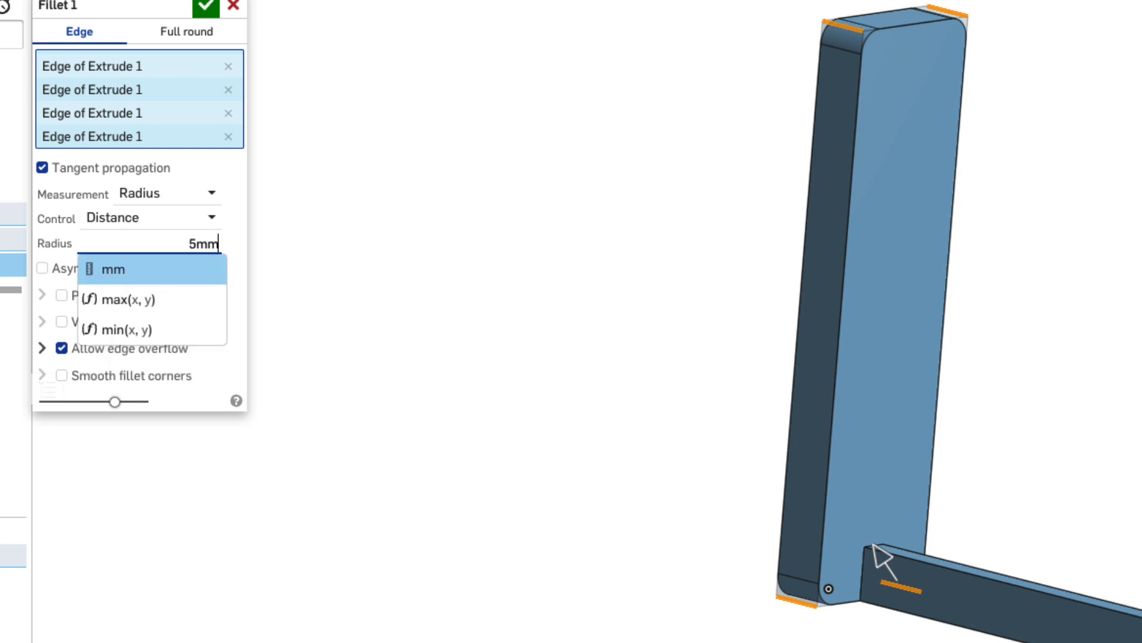
key(Tab)
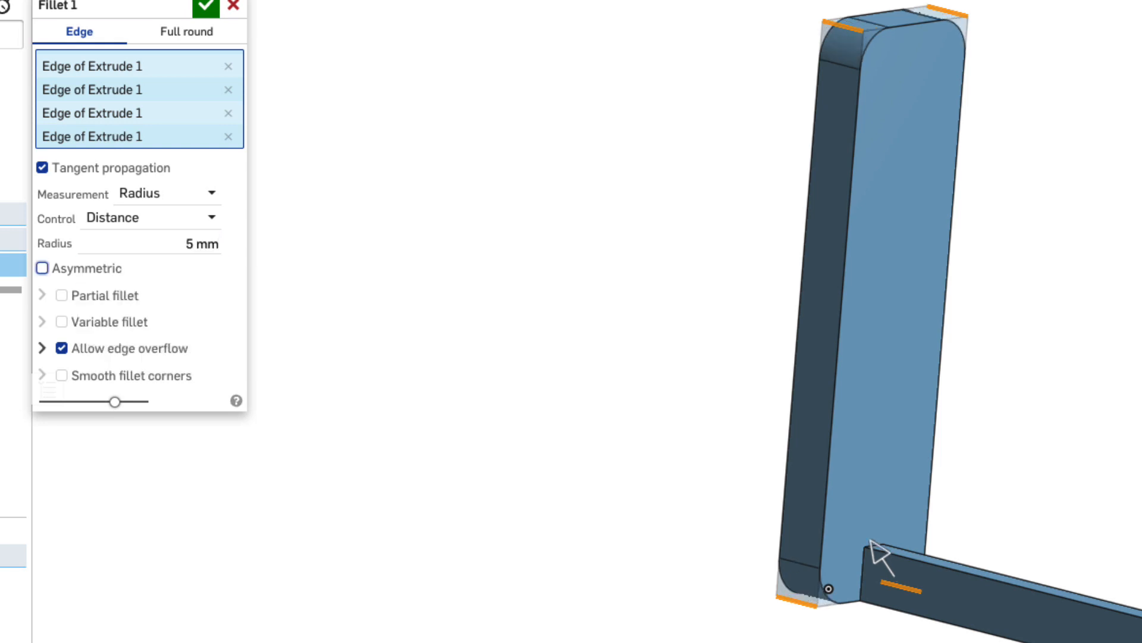
right_drag(872, 541, 811, 562)
click(191, 244)
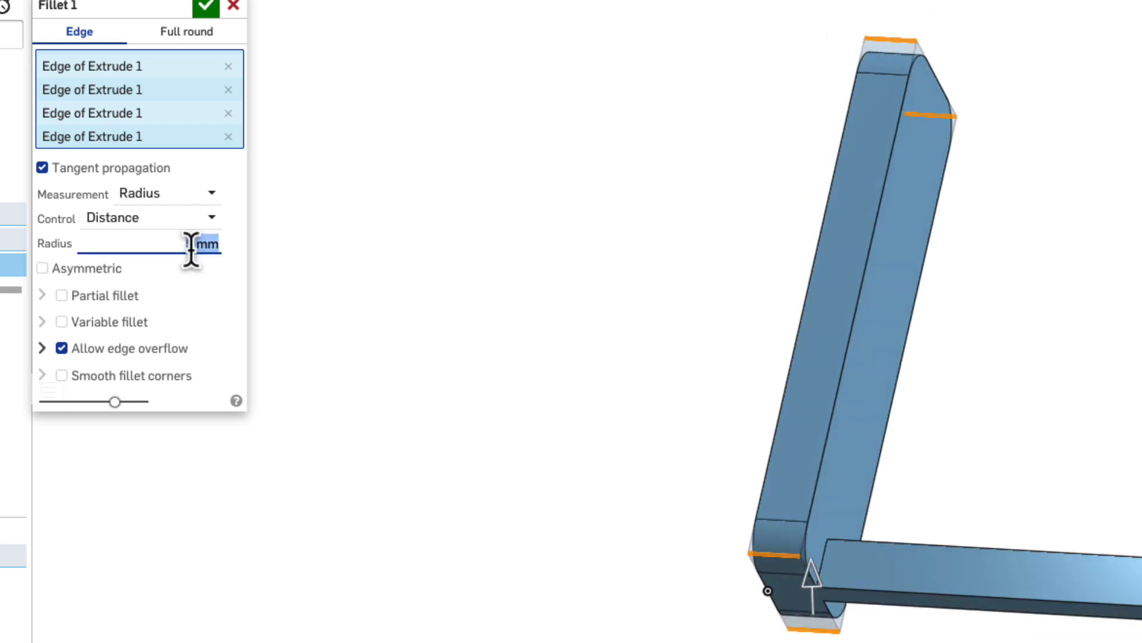
key(Tab)
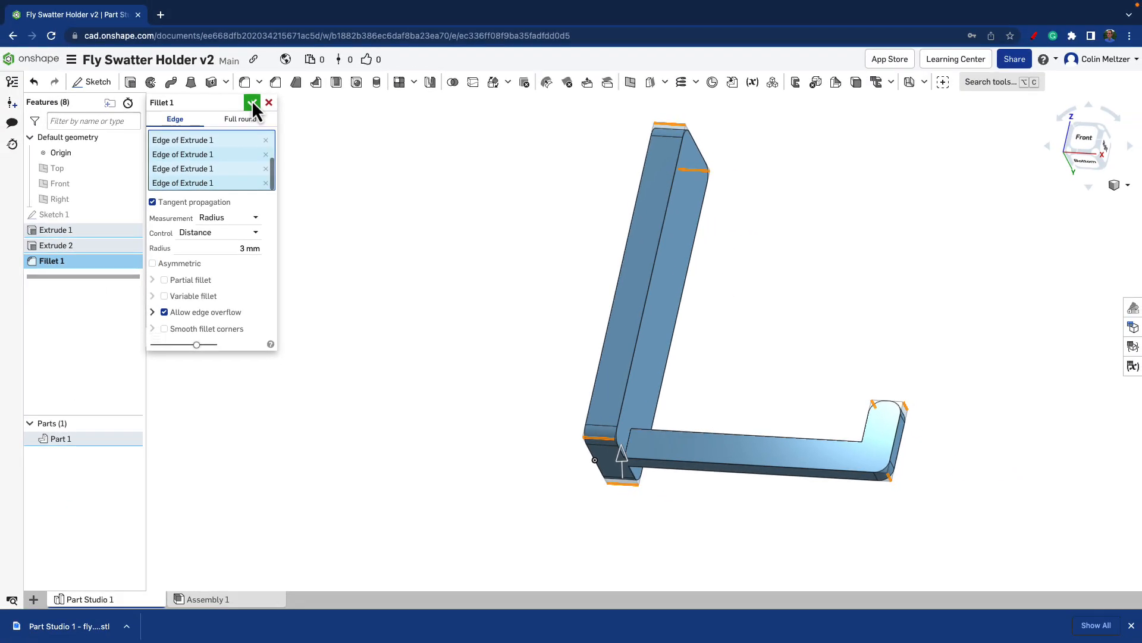
click(206, 7)
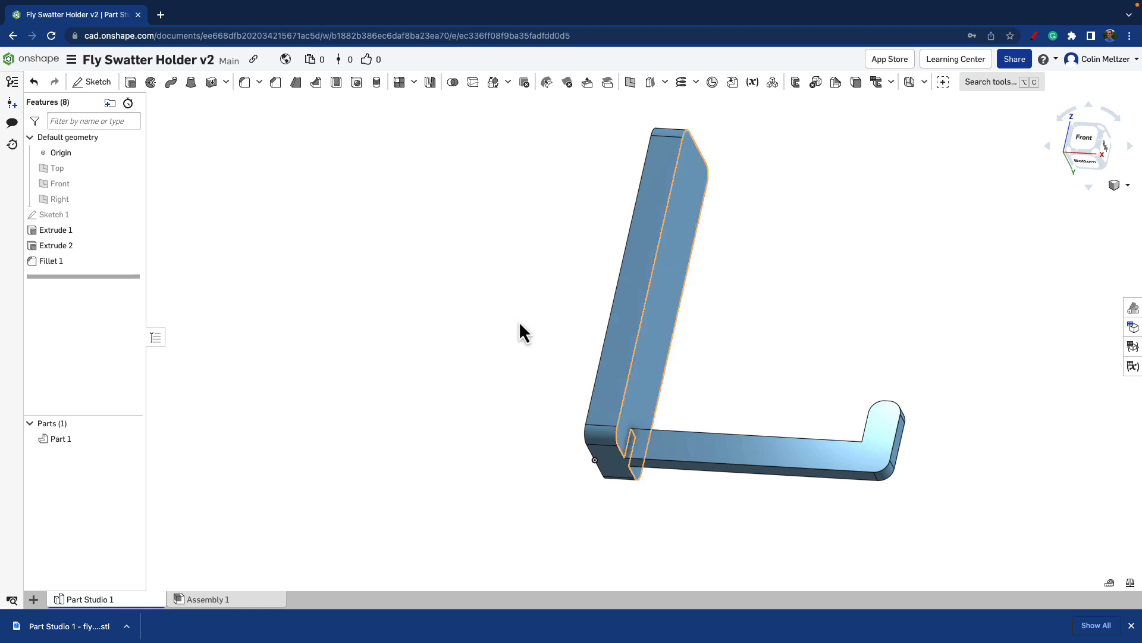
right_drag(375, 303, 398, 326)
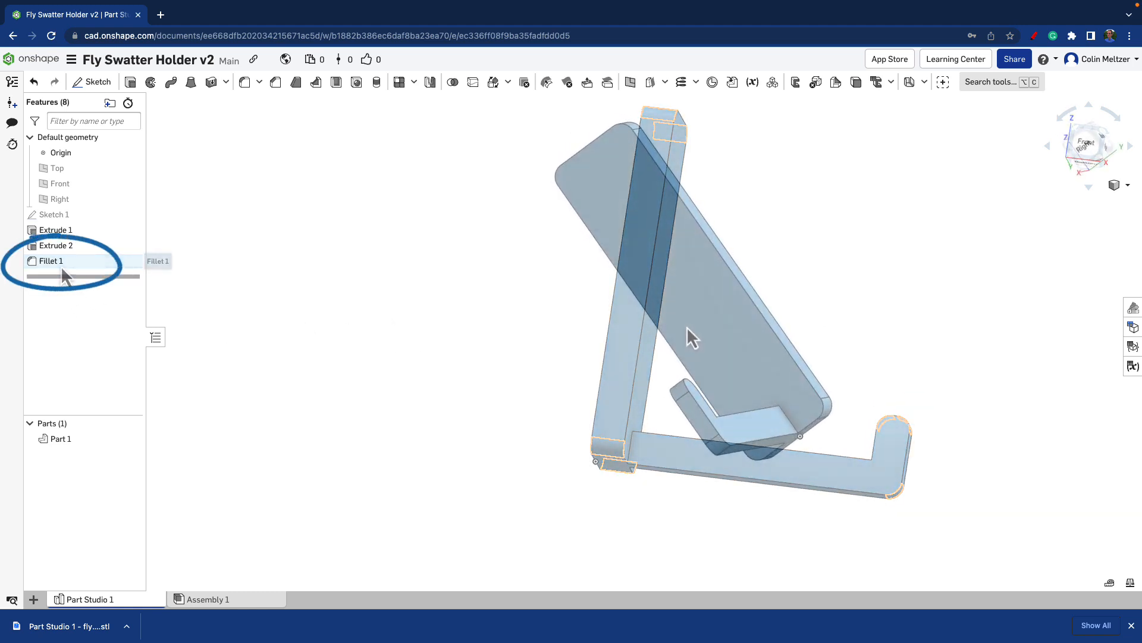
right_drag(687, 326, 779, 334)
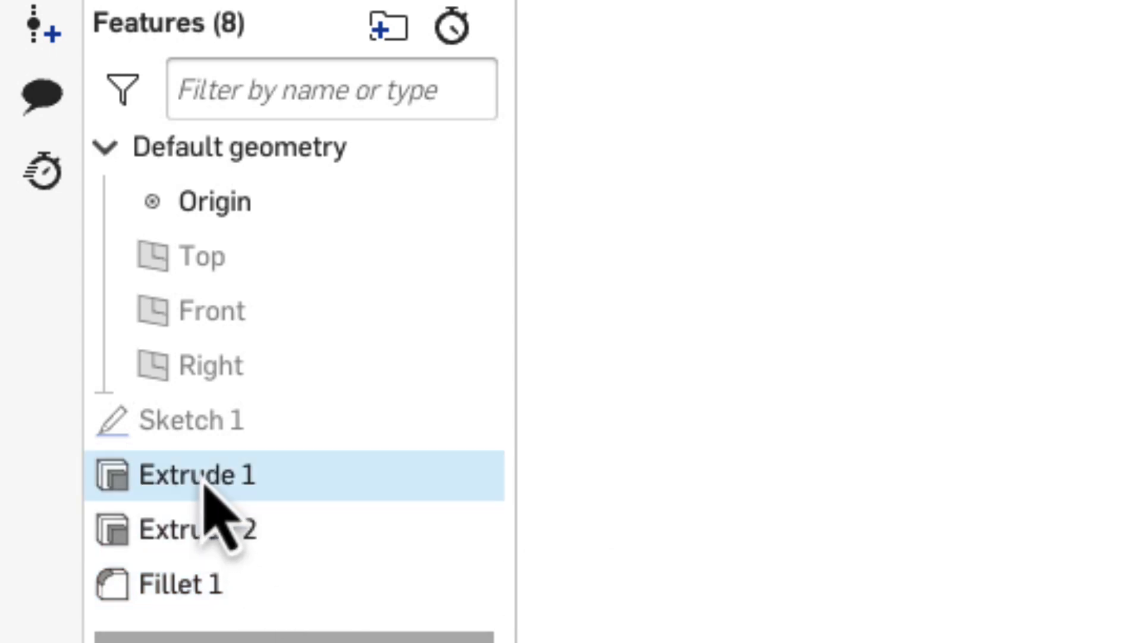
Rename the profile sketch as Base Sketch in the feature list.
right_click(201, 437)
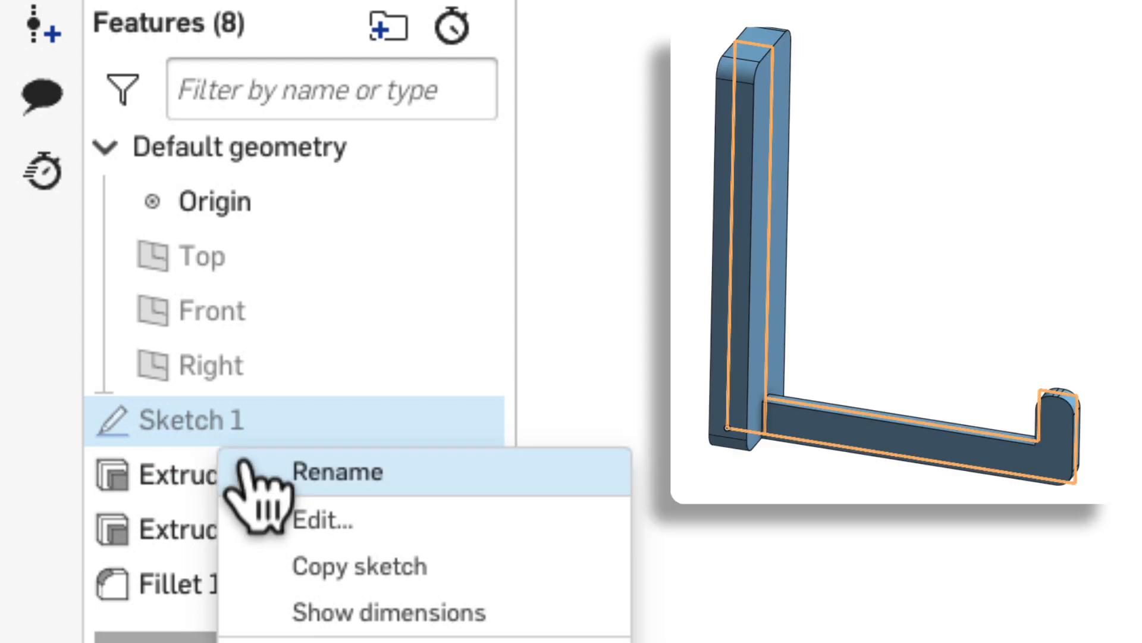
click(255, 471)
text(Base)
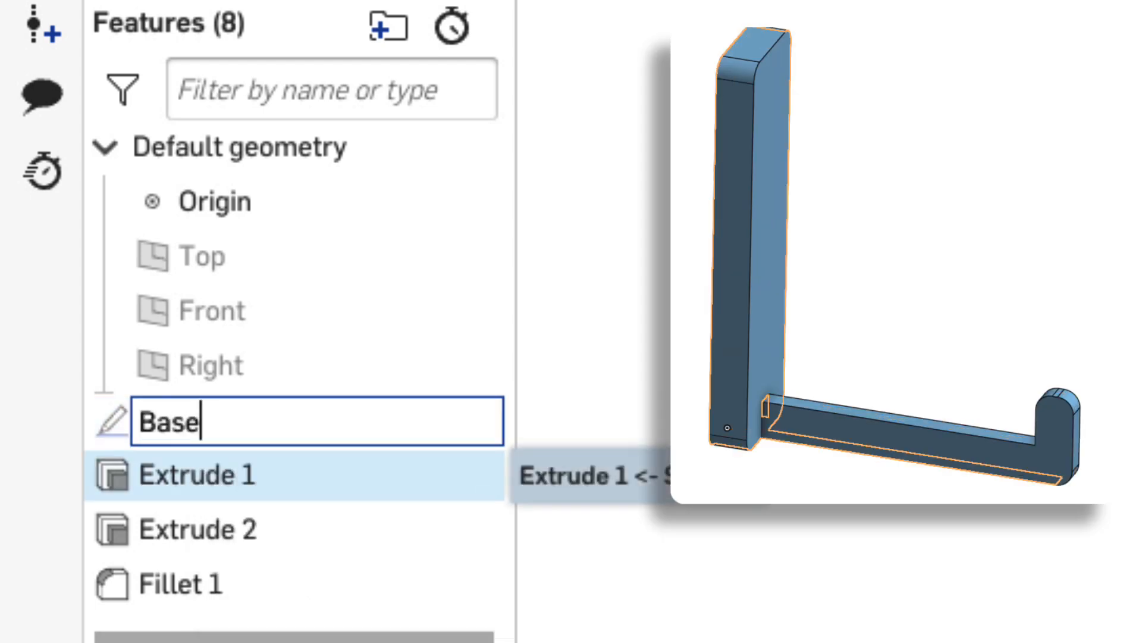
text( Sketch)
Rename the tall arm's extrusion, Extrude 1, as Back.
right_click(277, 494)
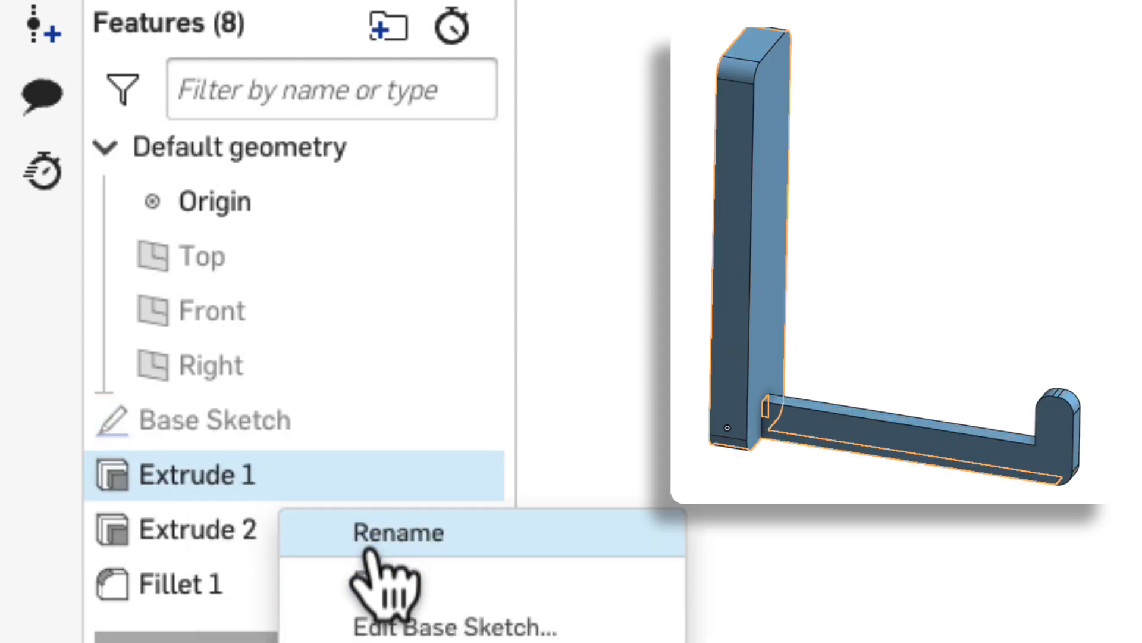
click(369, 535)
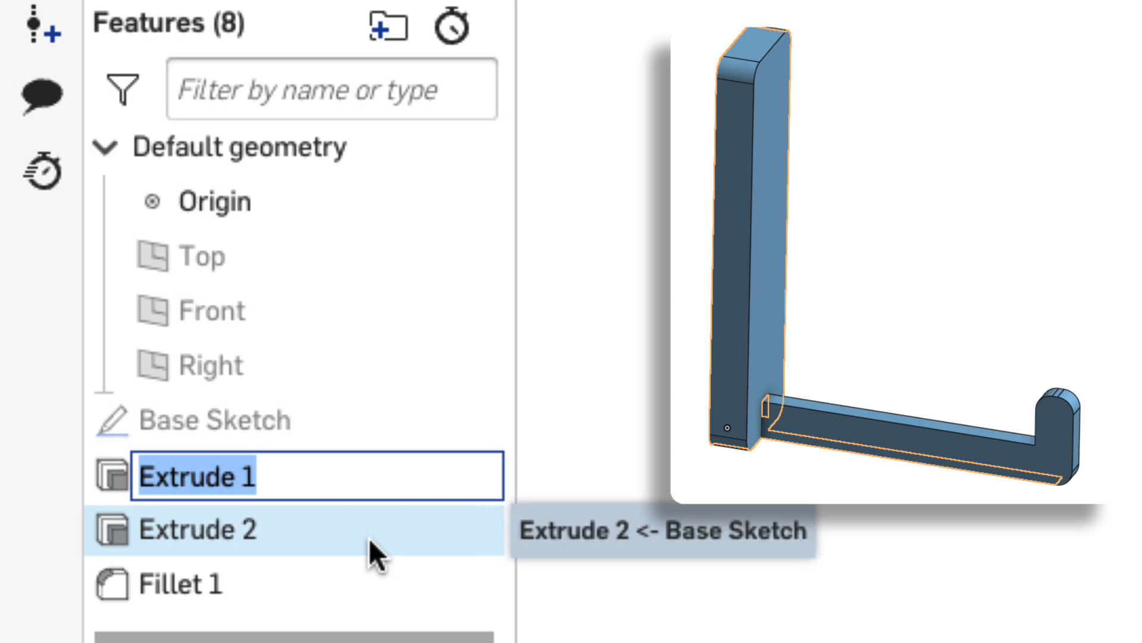
text(BAc)
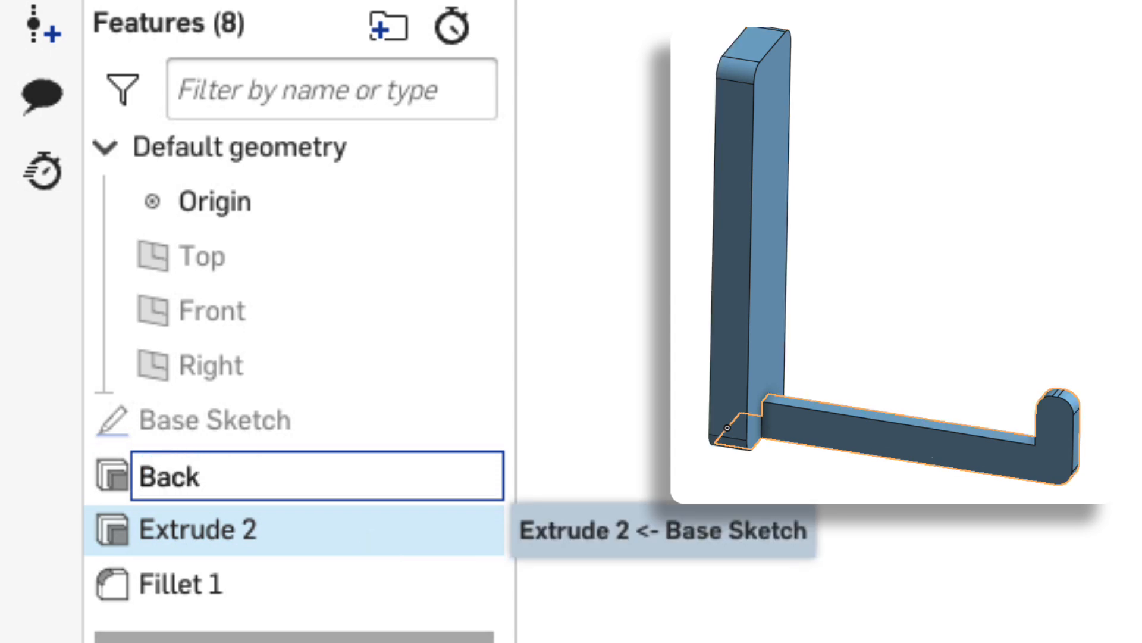
key(Return)
Rename the lipped arm's extrusion, Extrude 2, as hook.
right_click(361, 549)
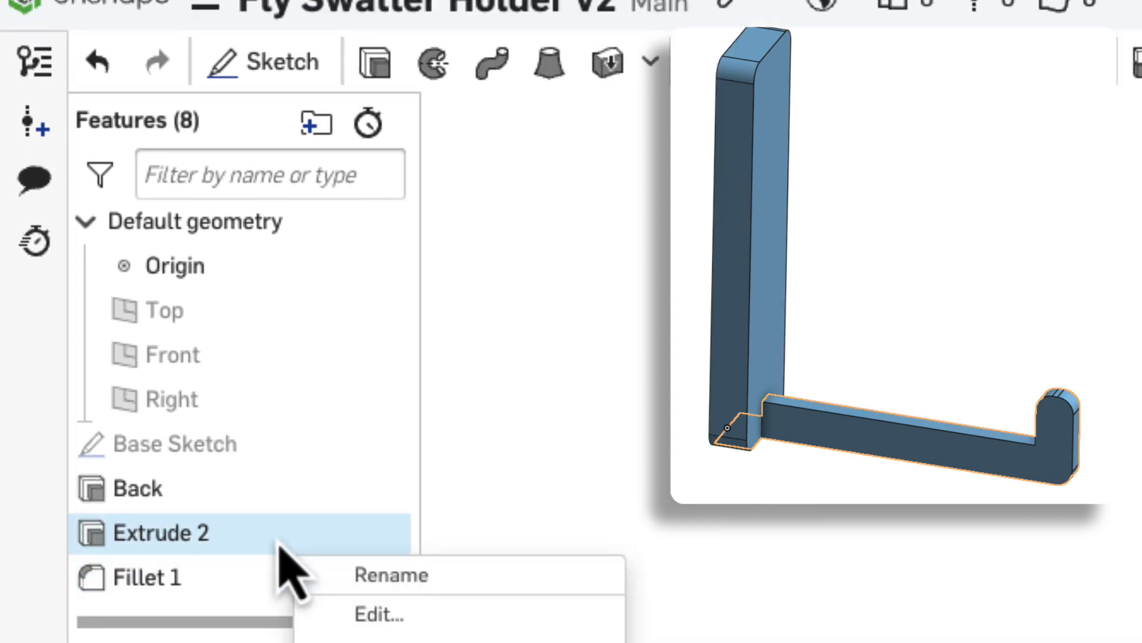
click(337, 574)
text(hoo)
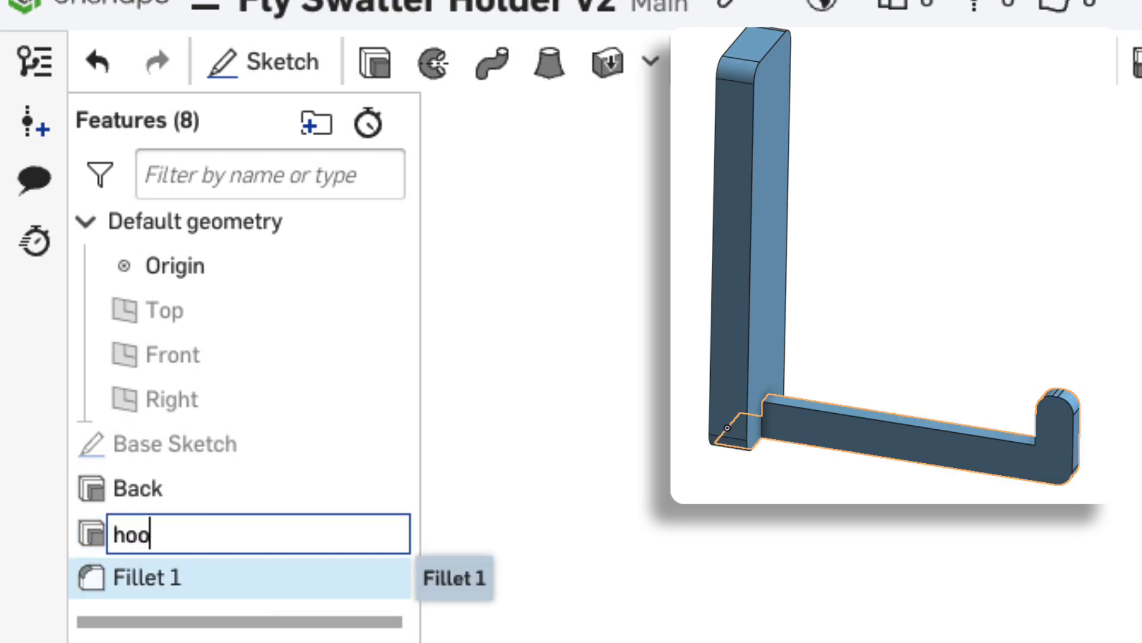
text(k)
key(Return)
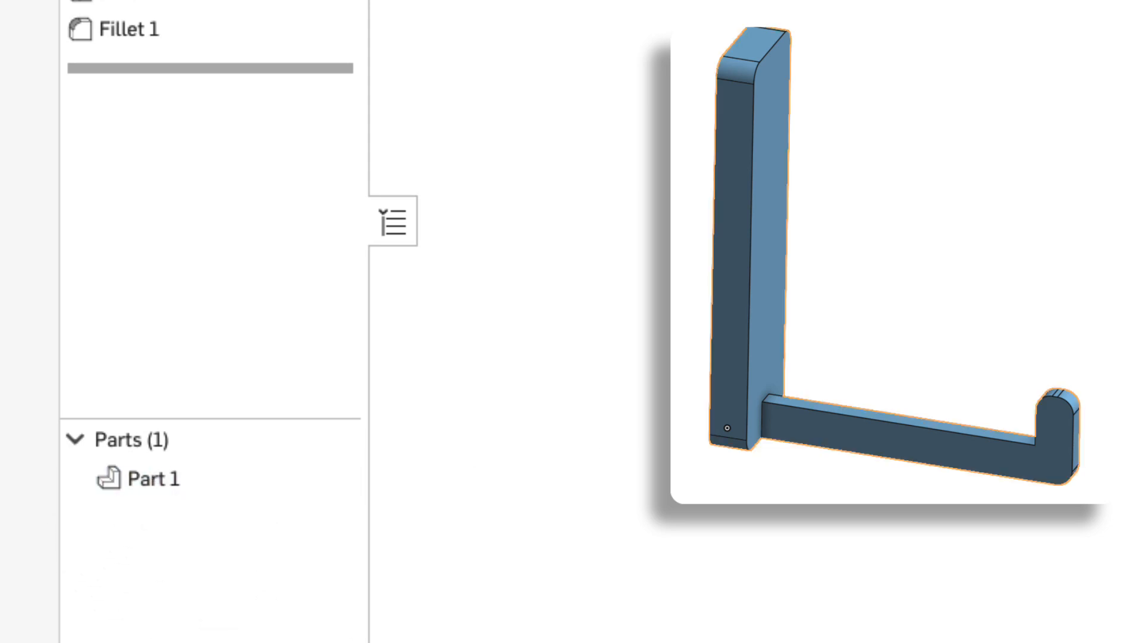
Rename the solid part as flyswatter hook.
right_click(168, 483)
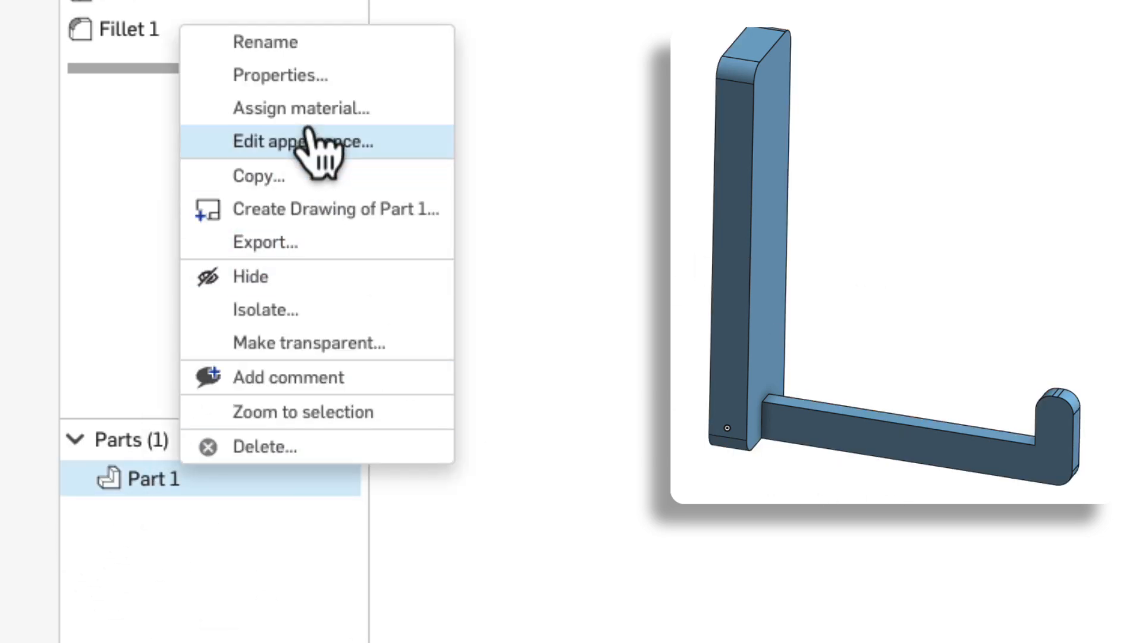
click(283, 48)
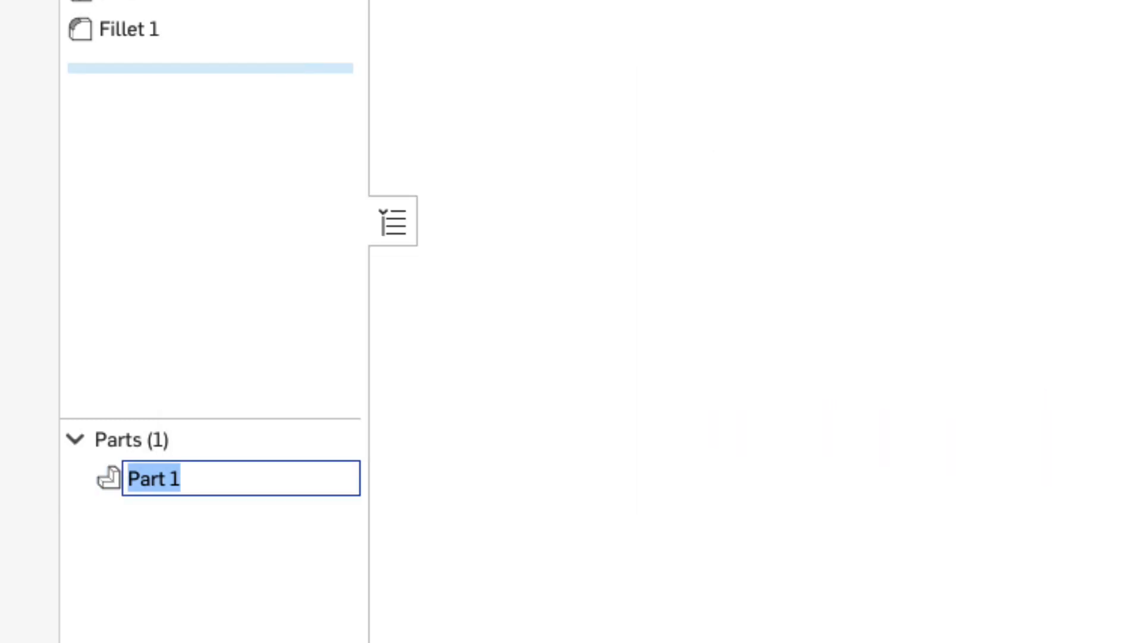
text(flyswatter hook)
key(Return)
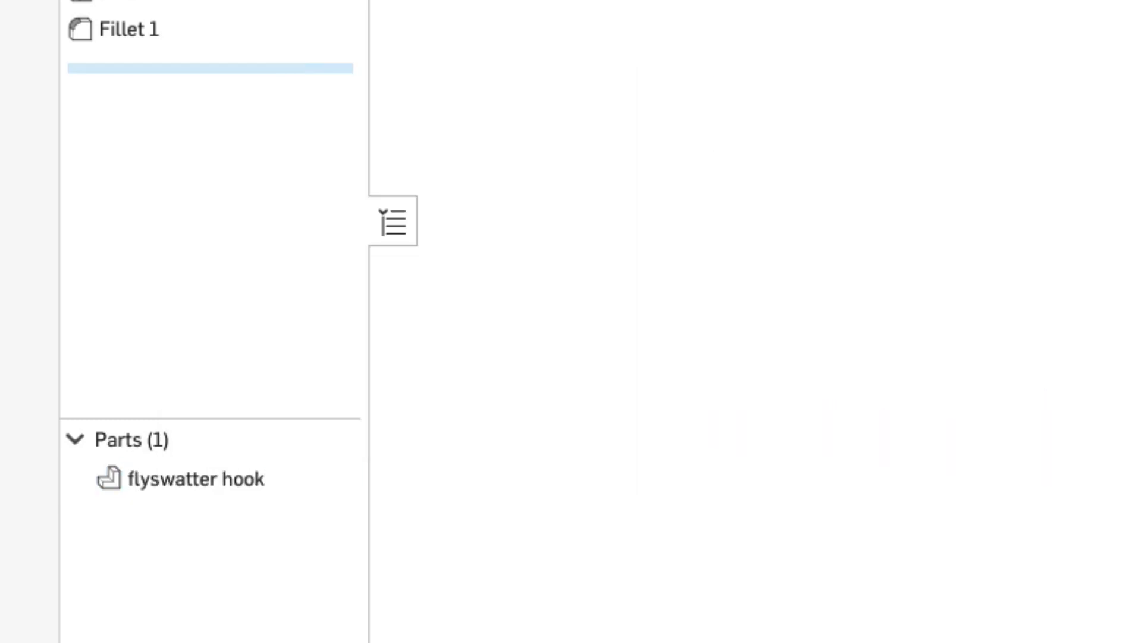
Export the flyswatter hook part as a binary STL download in millimetres with fine resolution.
right_click(179, 479)
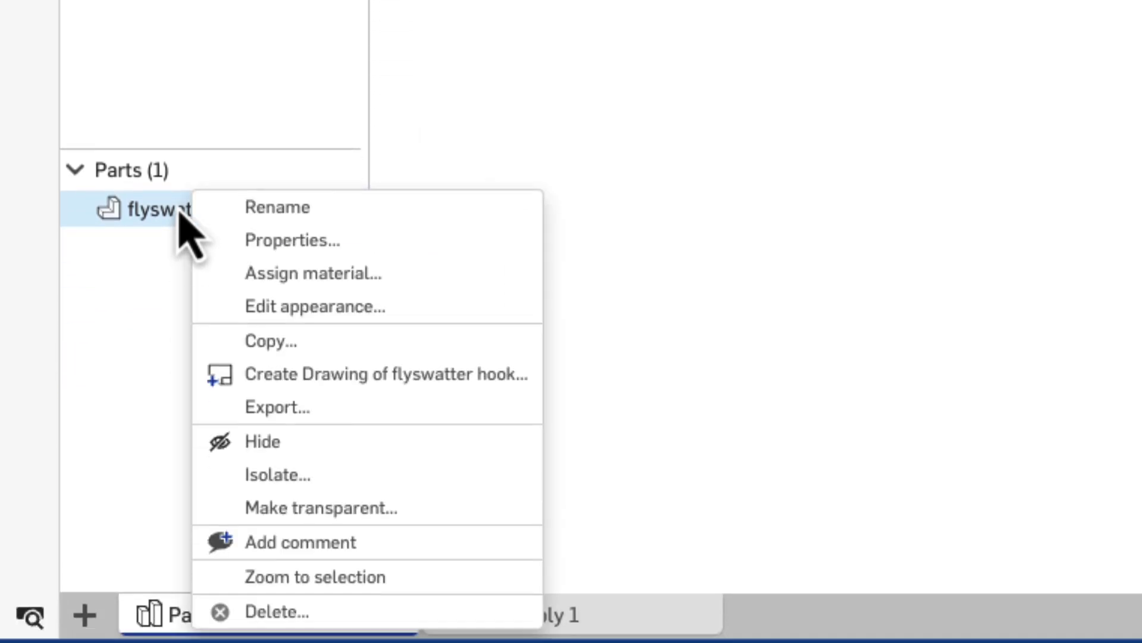
click(363, 417)
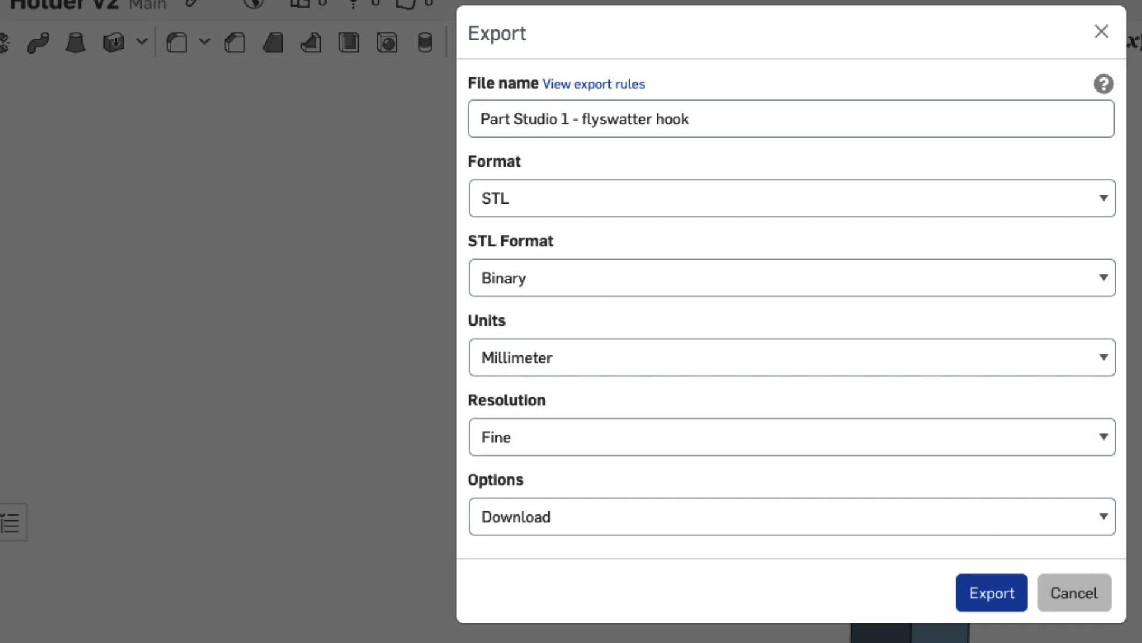
click(984, 593)
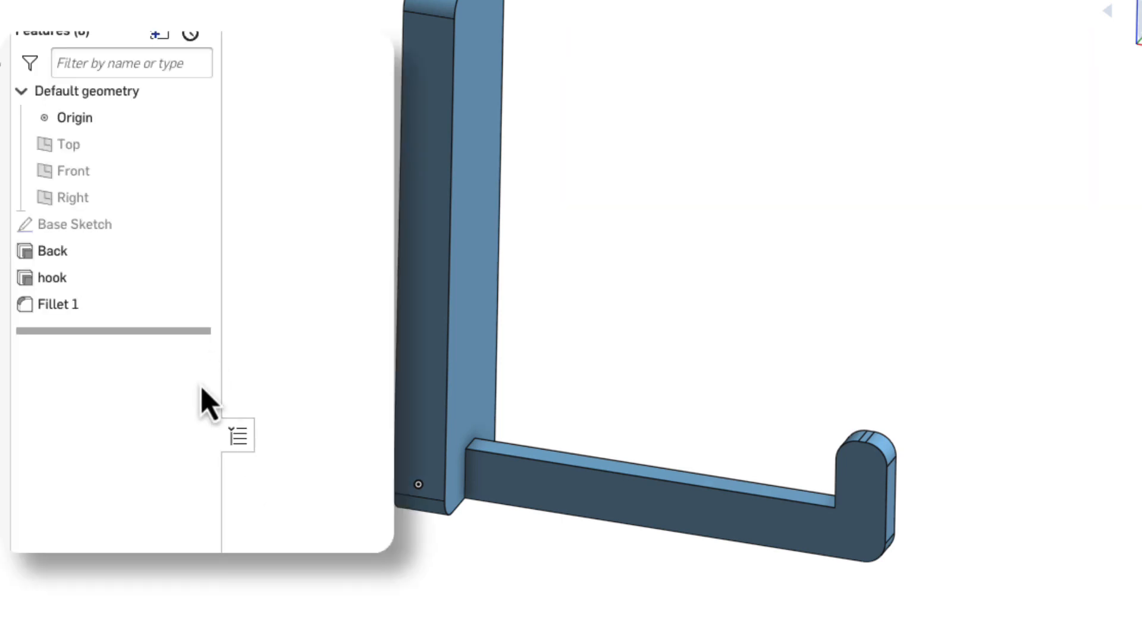
Edit Base Sketch and try a length of 100 mm for the horizontal arm's inner edge.
right_click(100, 235)
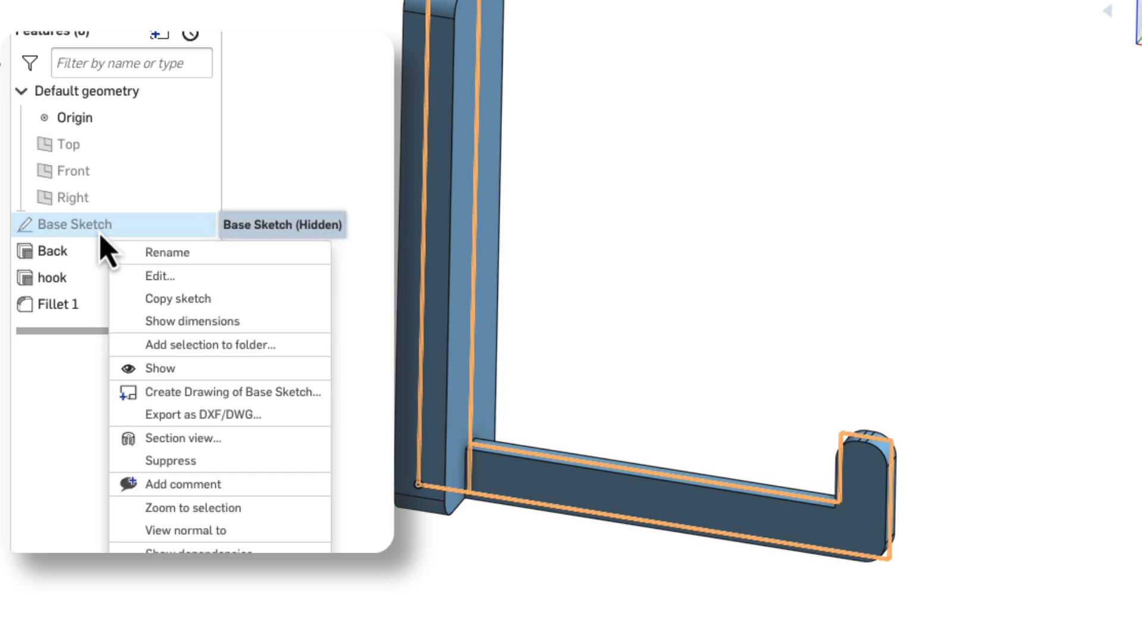
click(150, 277)
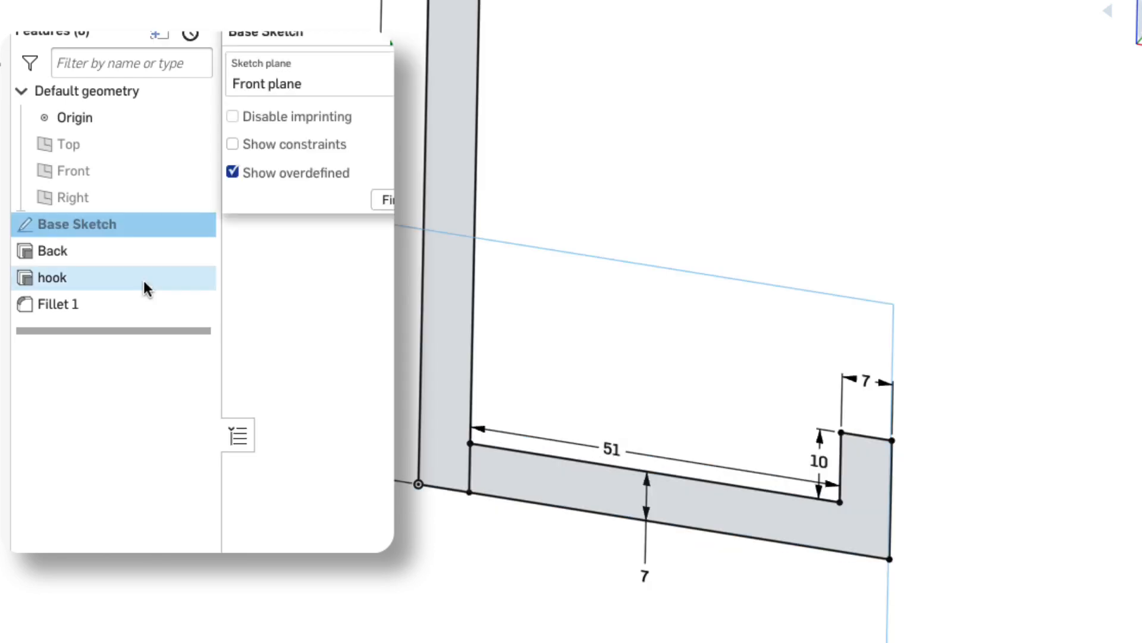
double_click(608, 452)
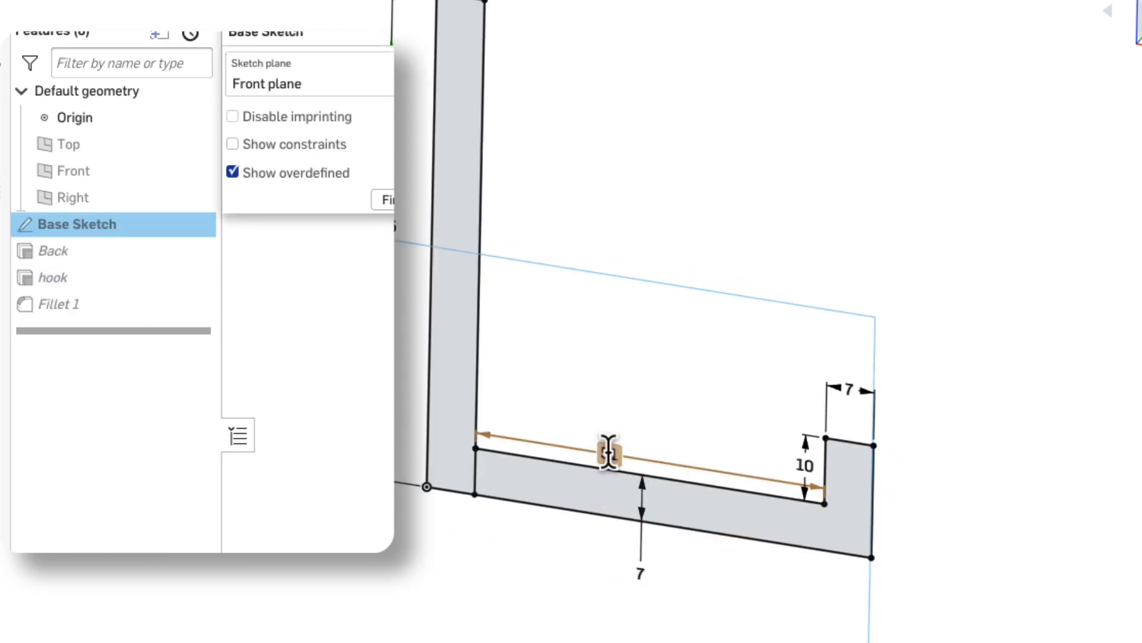
double_click(608, 452)
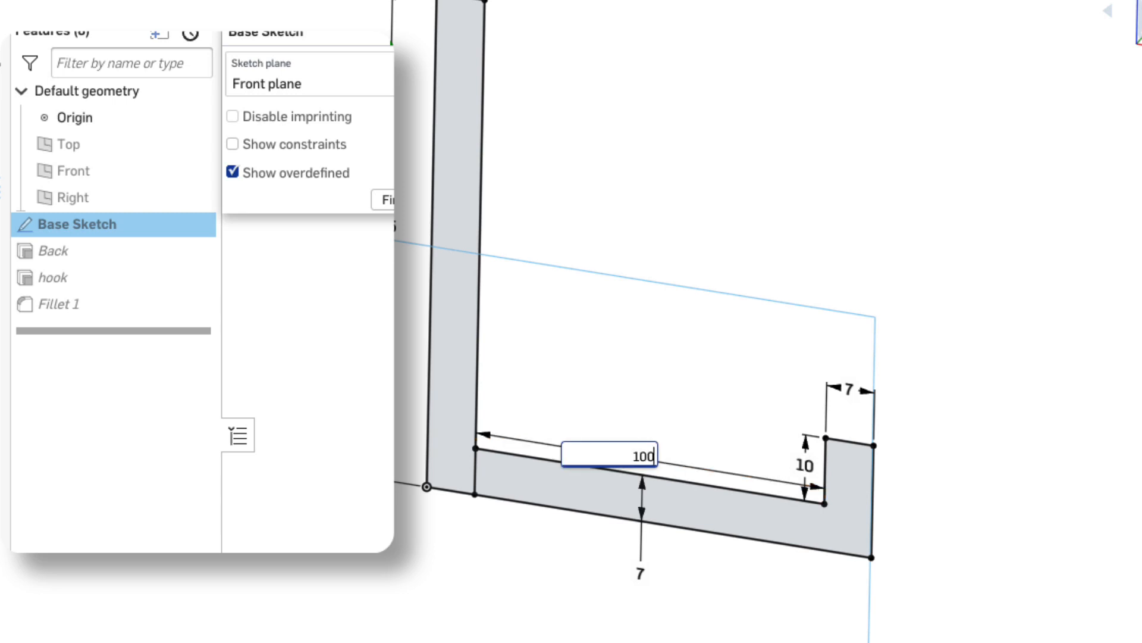
key(Return)
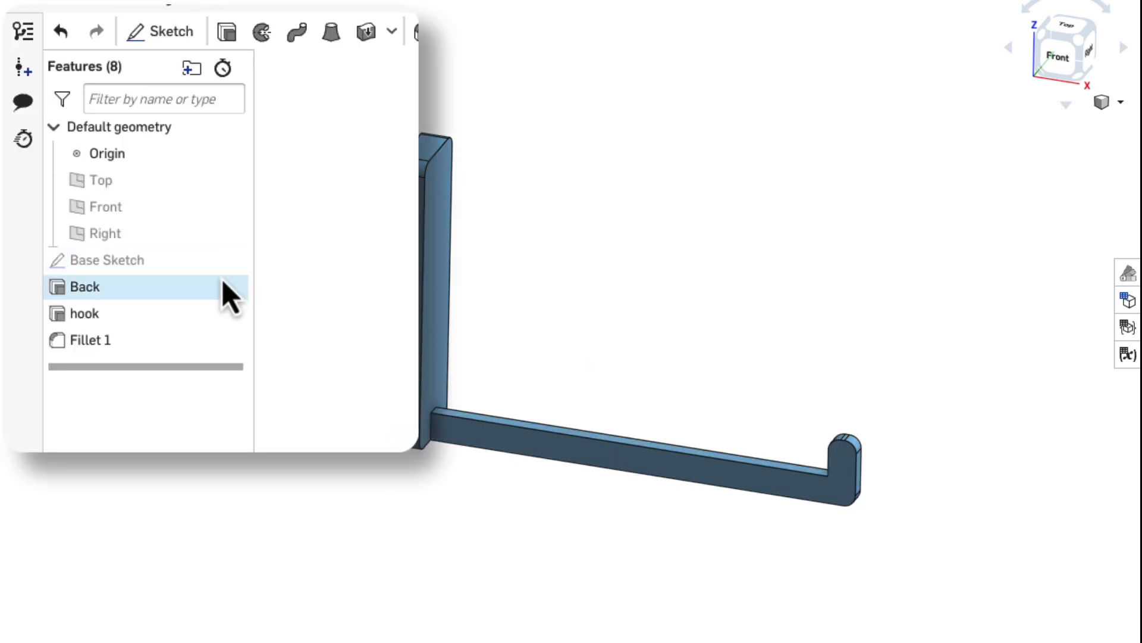
Set the horizontal arm's inner edge length in Base Sketch back to 51 mm and accept the sketch.
right_click(182, 265)
click(244, 311)
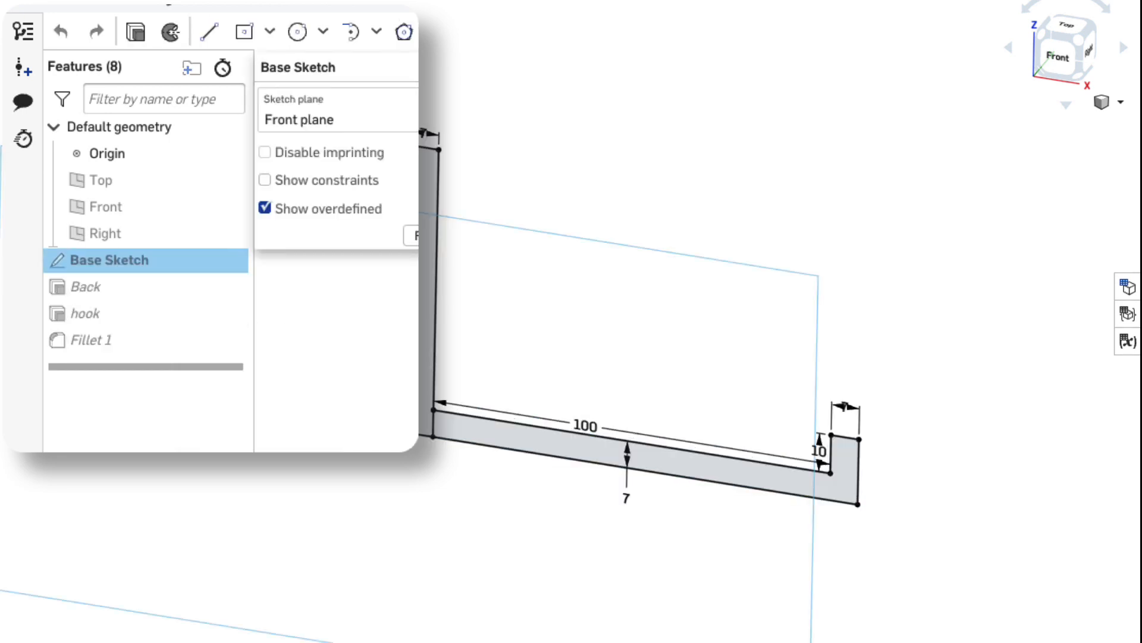
double_click(579, 423)
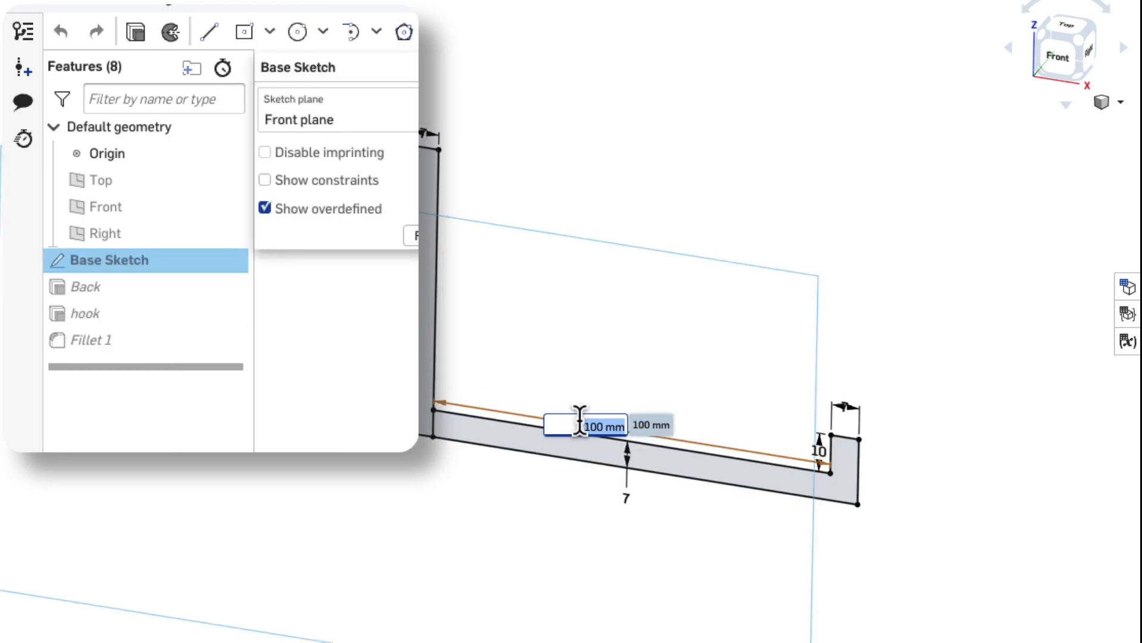
text(51)
key(Return)
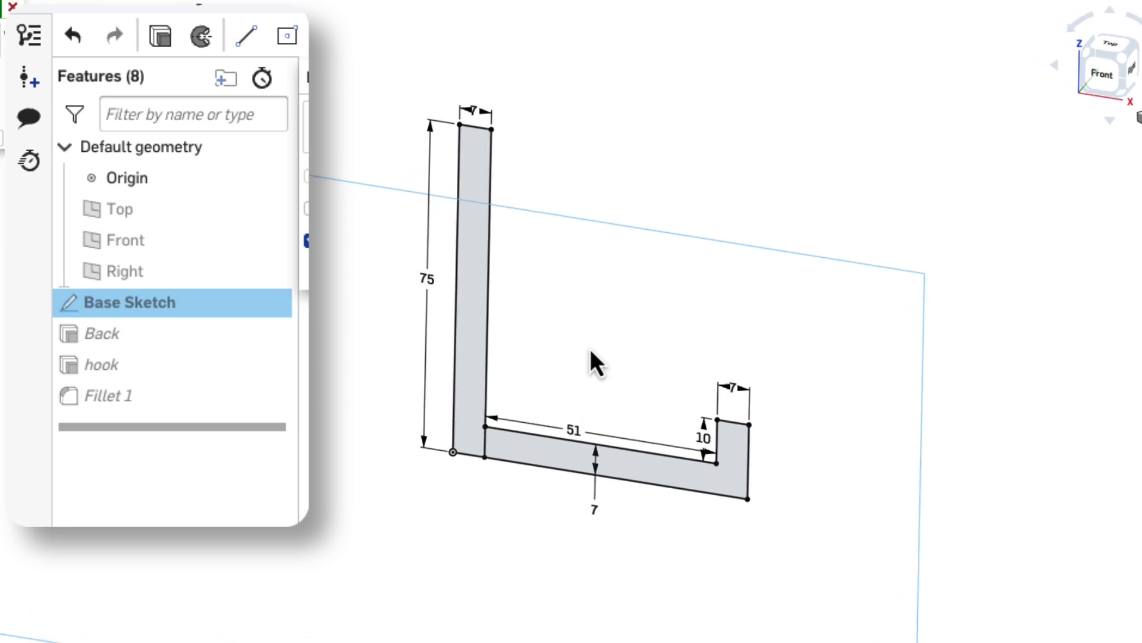
key(Return)
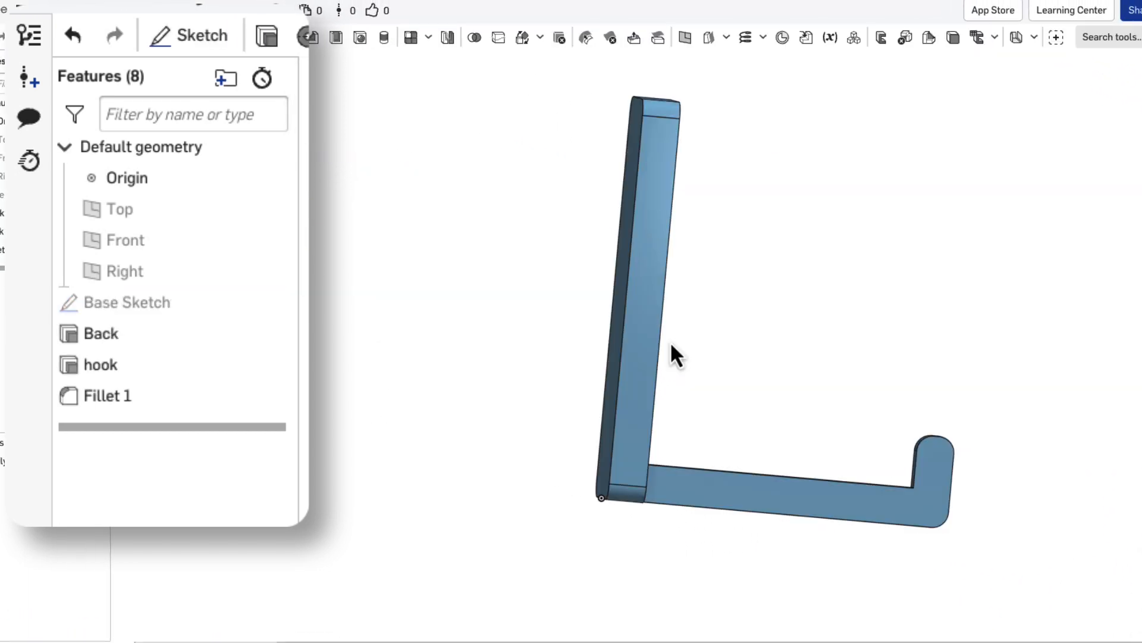
Reopen Base Sketch, draw a diagonal line about 11.5 mm long across the arms' inner corner, and shift its endpoints along the arms.
right_drag(794, 459, 696, 450)
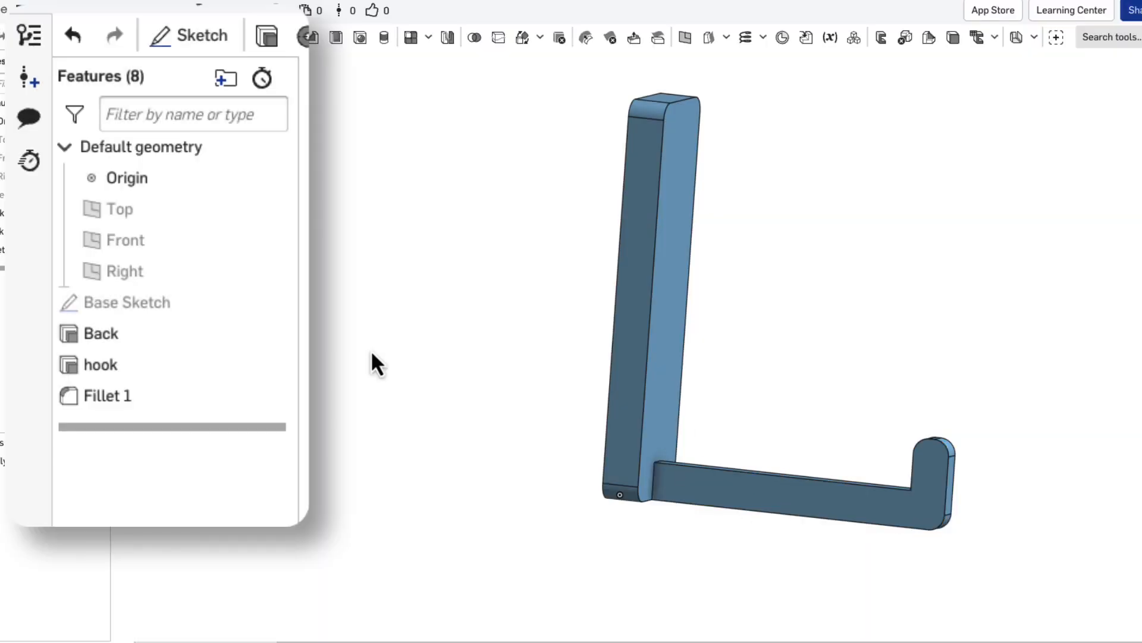
right_click(165, 307)
click(226, 285)
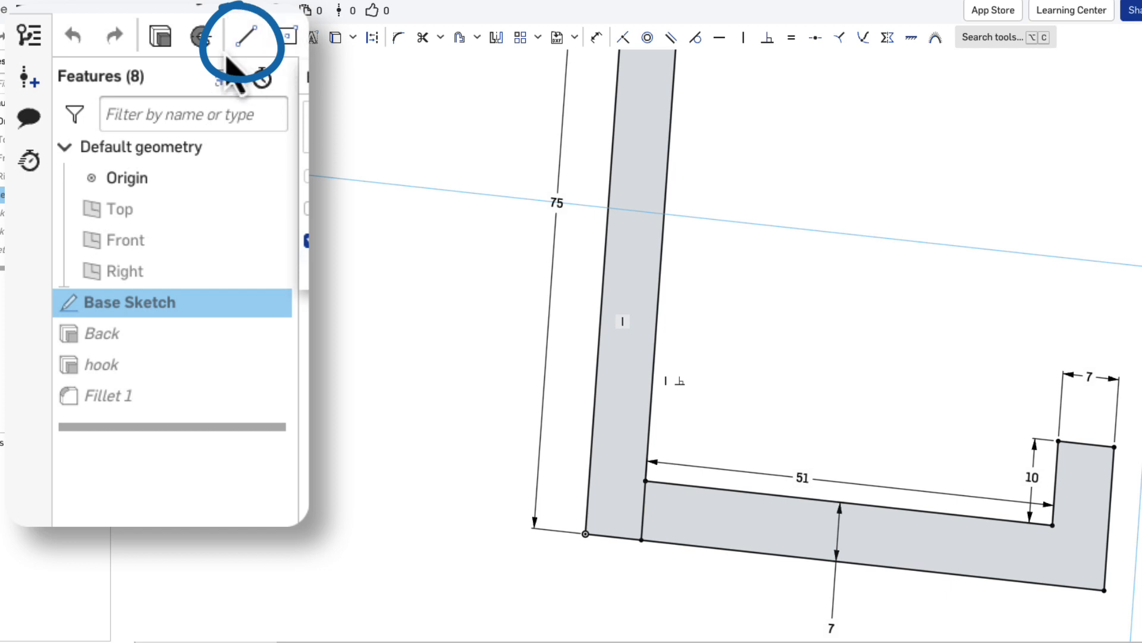
click(247, 37)
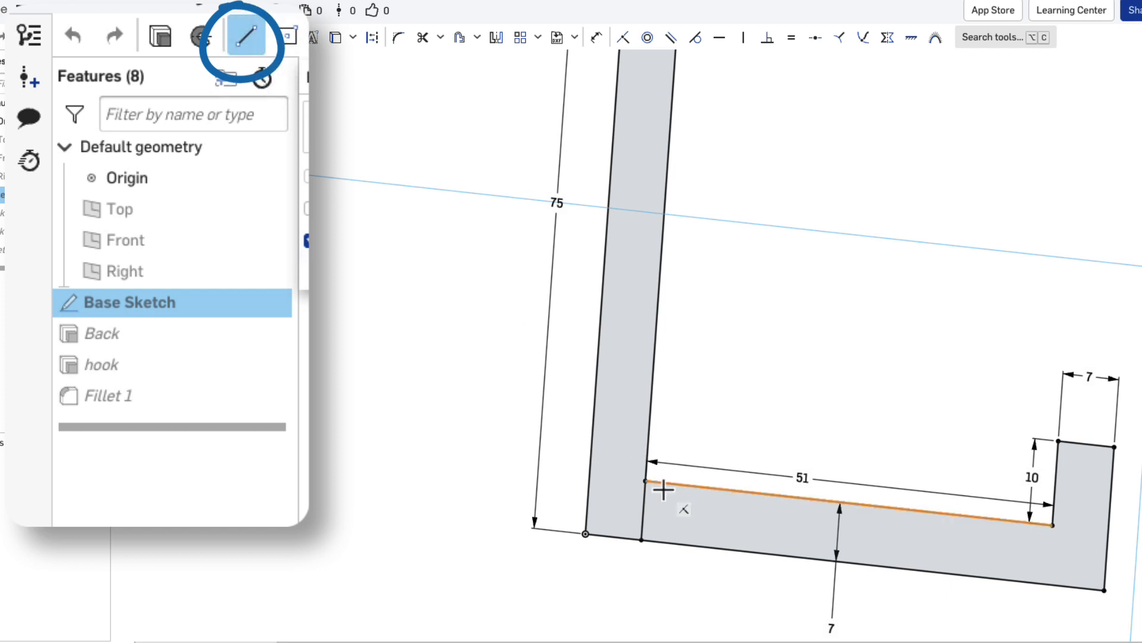
click(655, 392)
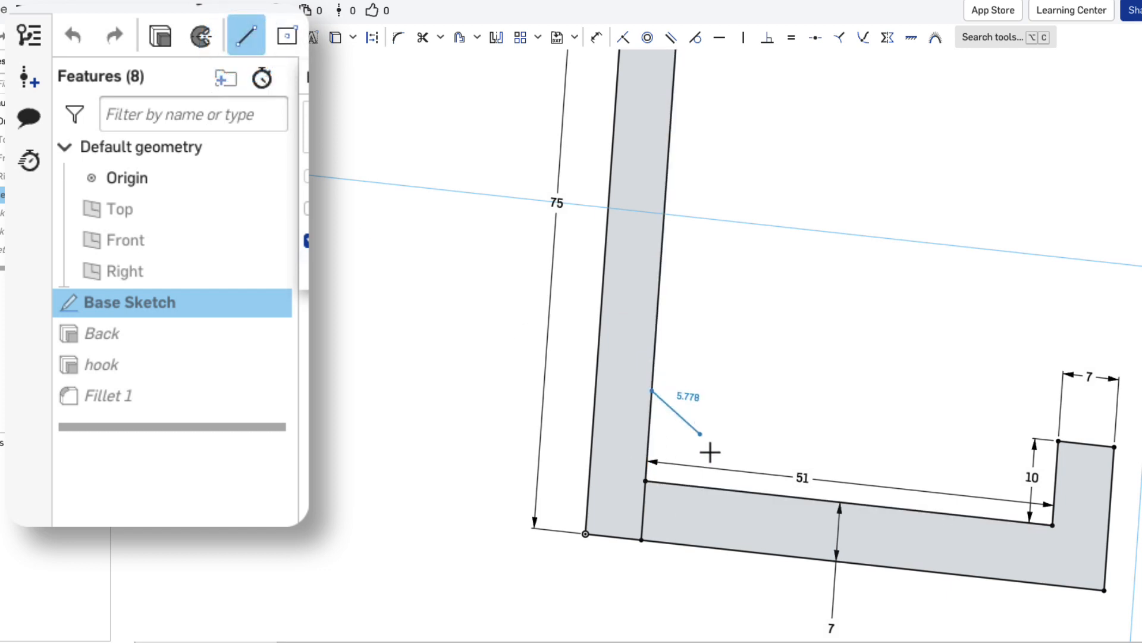
click(677, 485)
key(Escape)
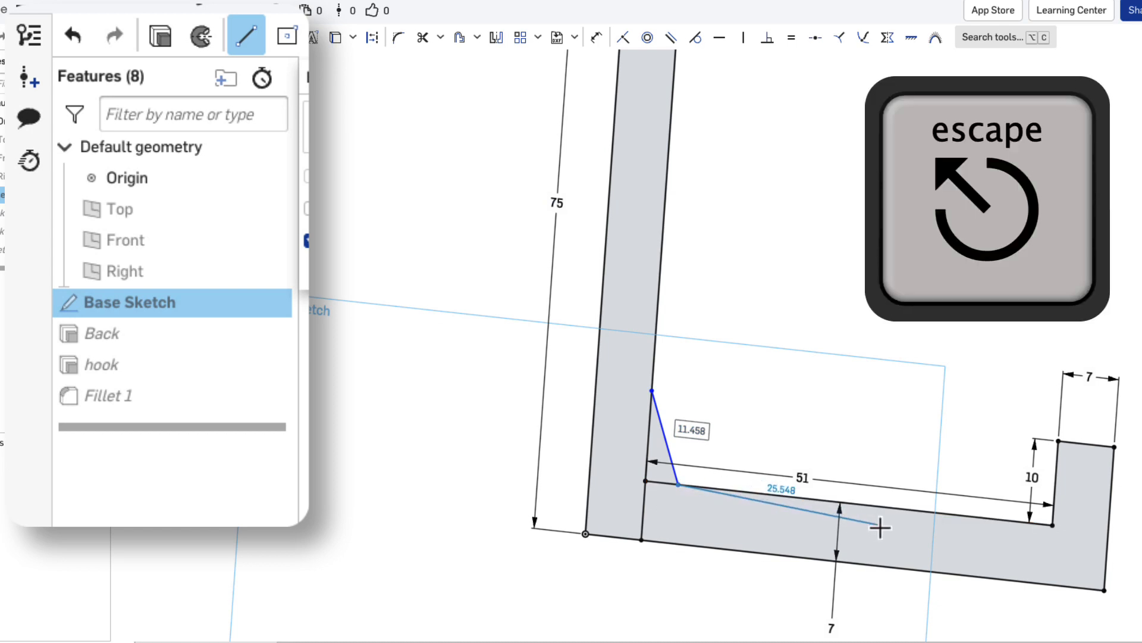
key(Escape)
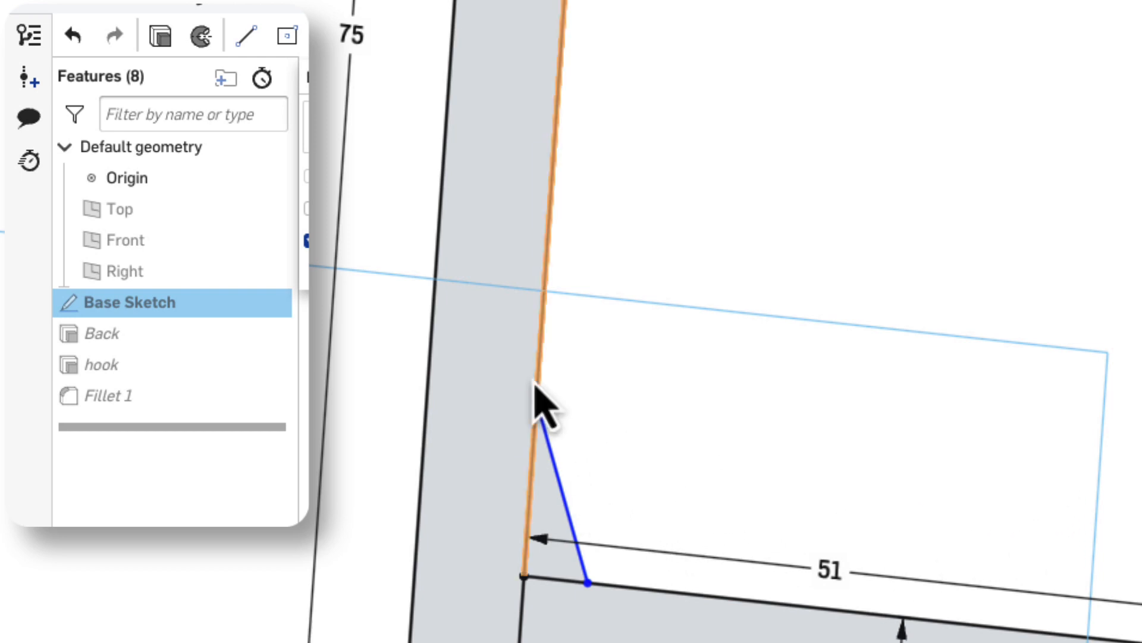
drag(538, 401, 577, 428)
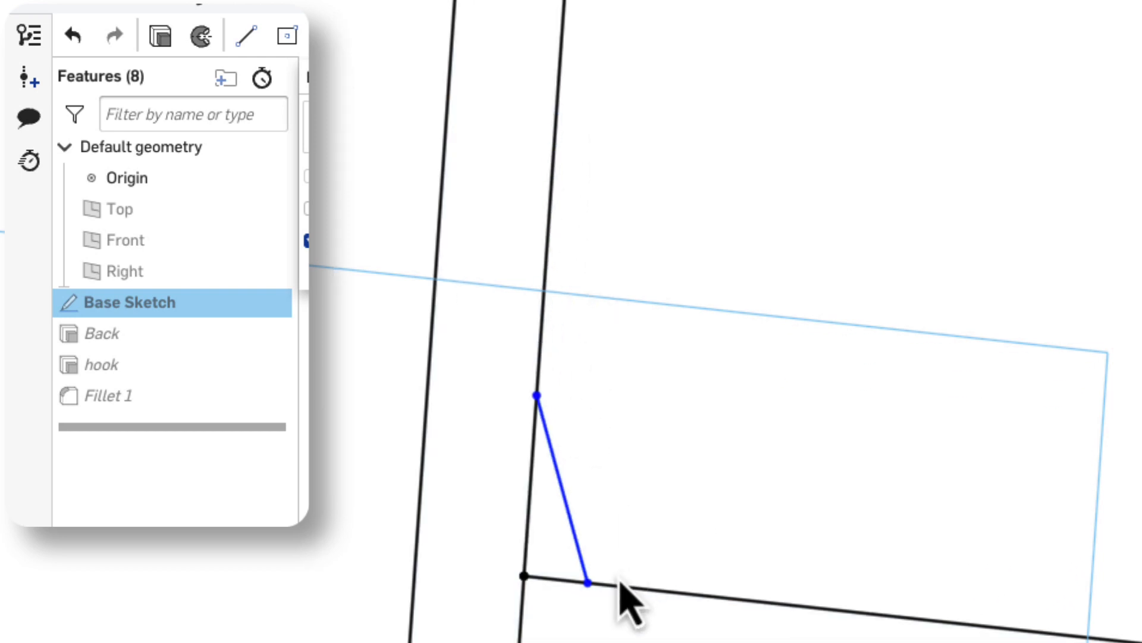
drag(588, 584, 602, 613)
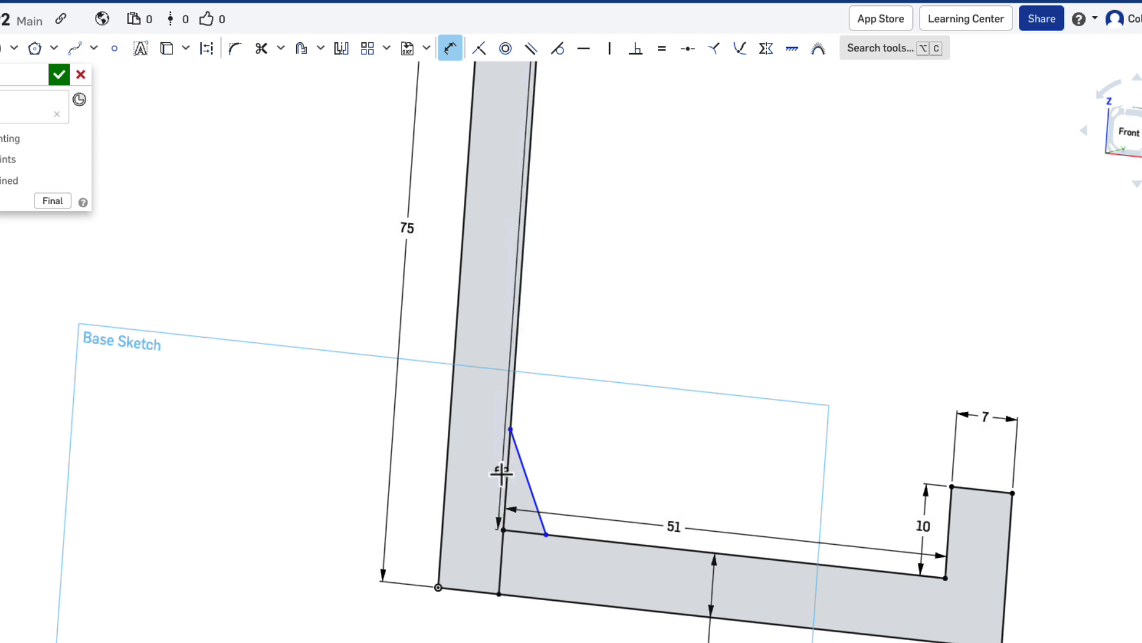
Dimension the distance from the arms' inner corner to the diagonal line's upper endpoint as 10 mm.
drag(501, 473, 482, 471)
key(Escape)
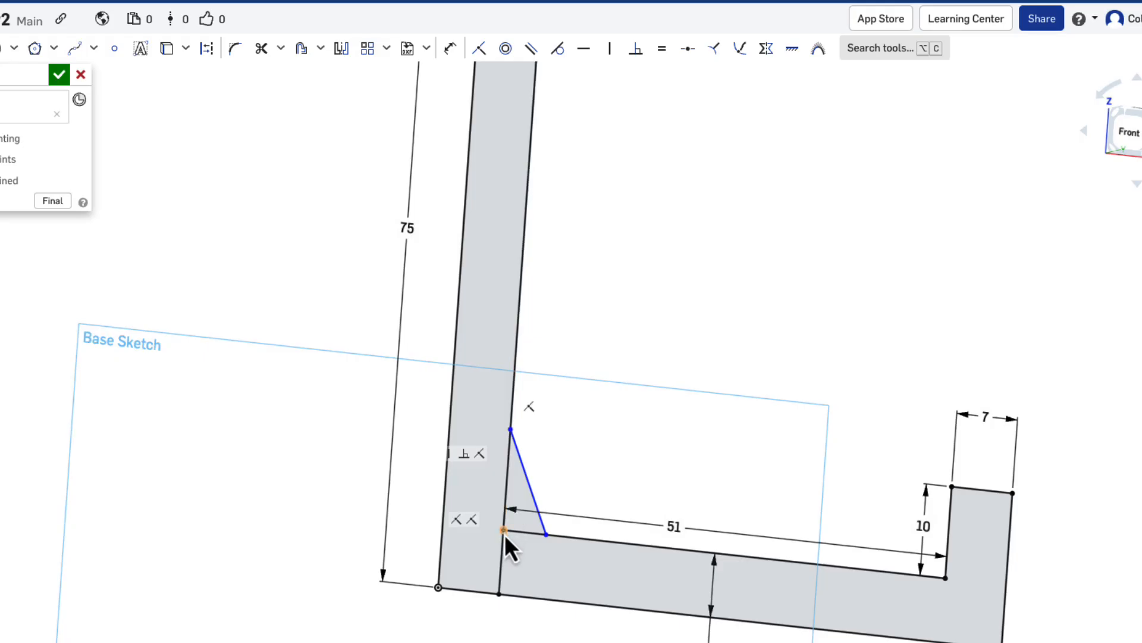
key(u)
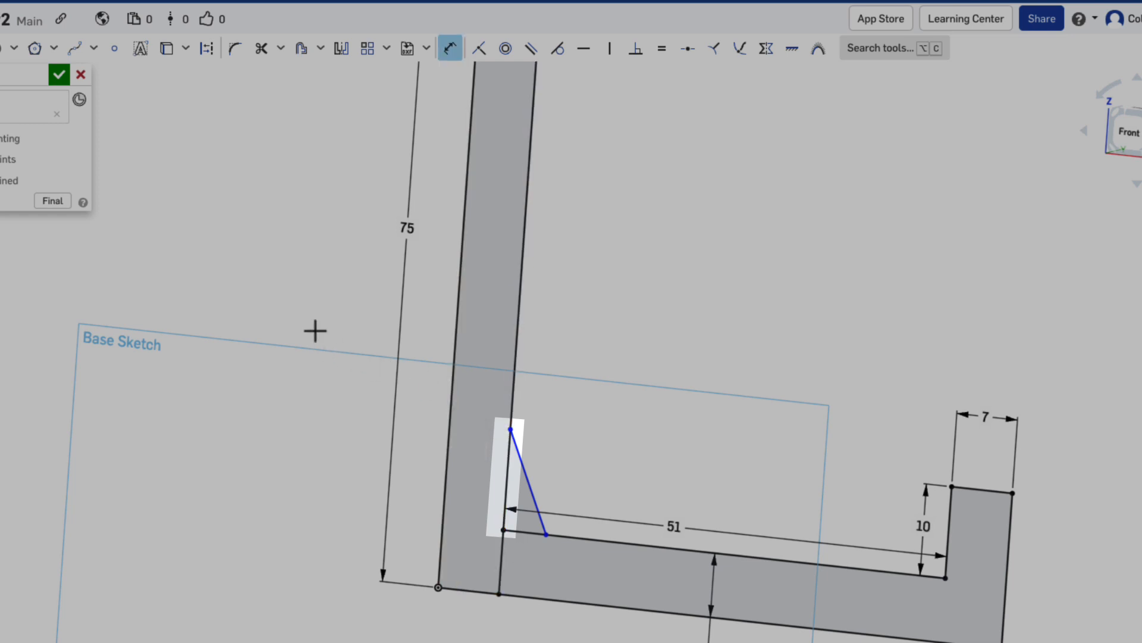
key(d)
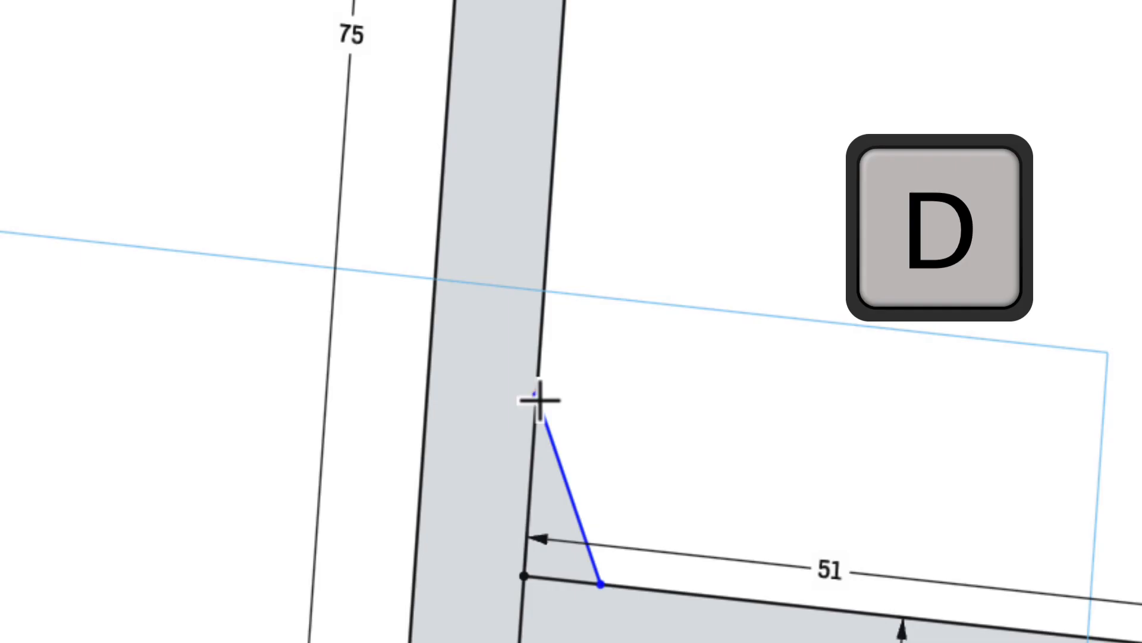
click(524, 576)
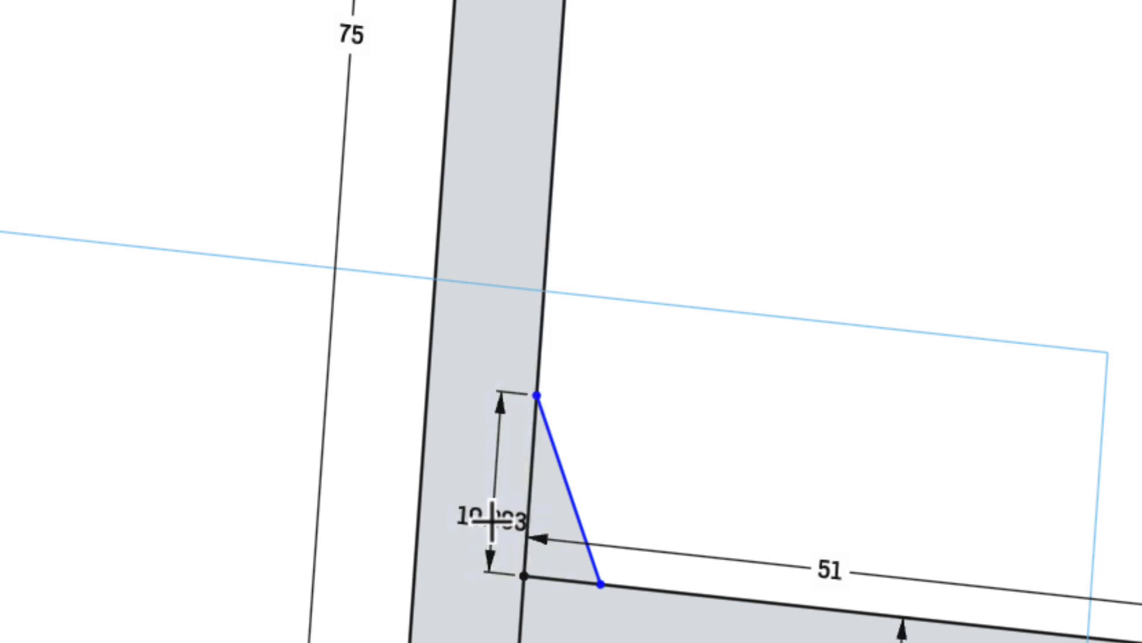
click(513, 499)
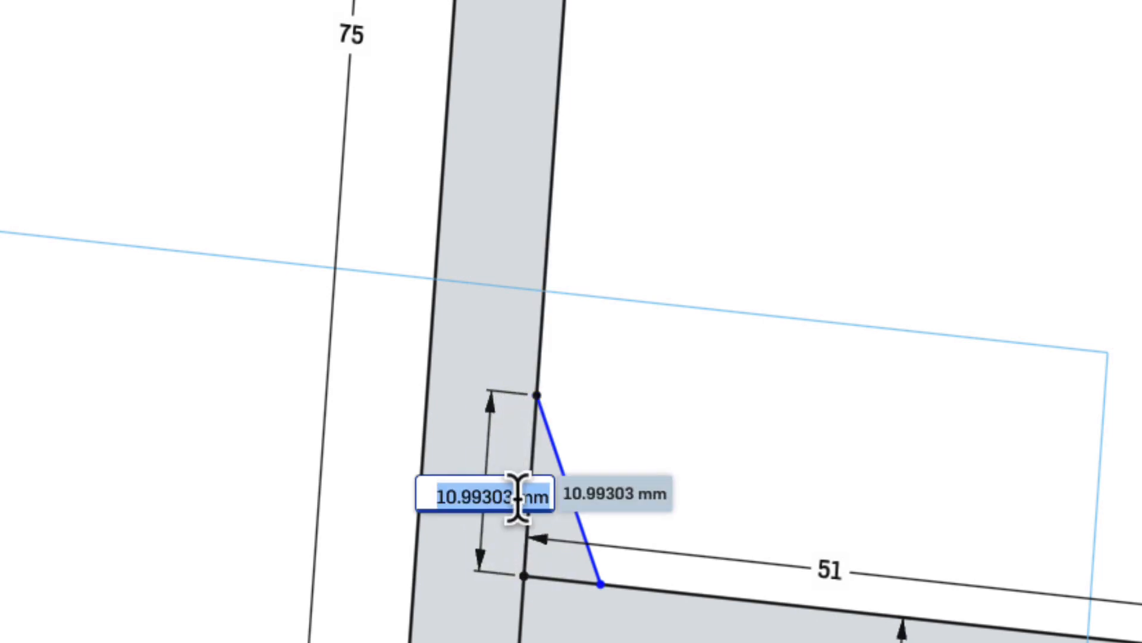
text(10)
key(Return)
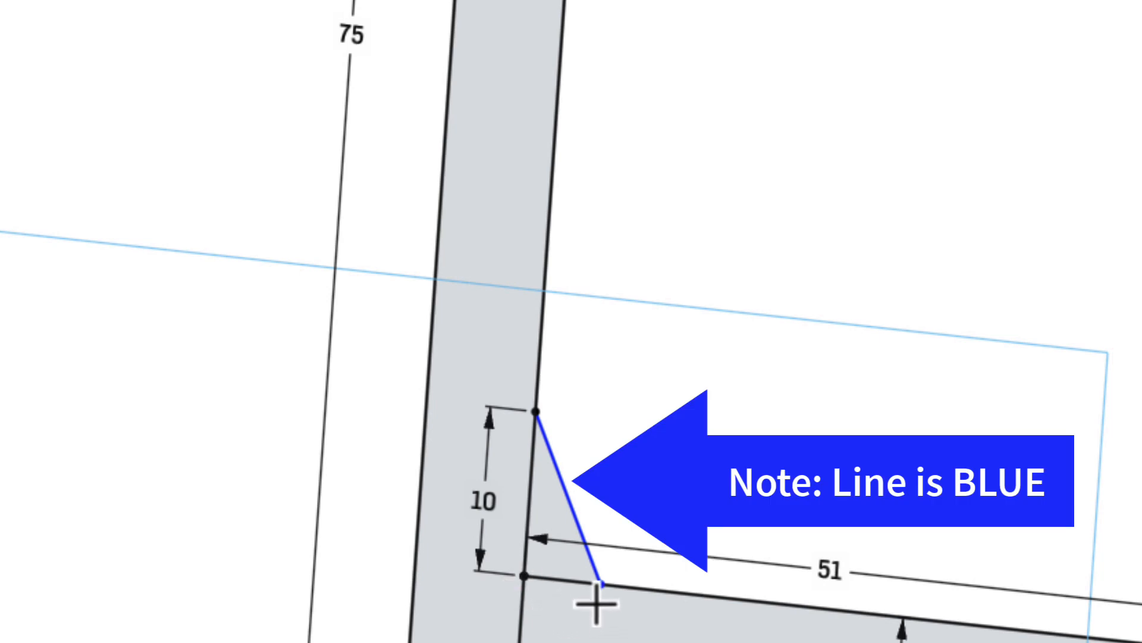
Dimension the diagonal line's lower endpoint 3 mm from the inner corner and accept Base Sketch.
click(600, 581)
click(557, 608)
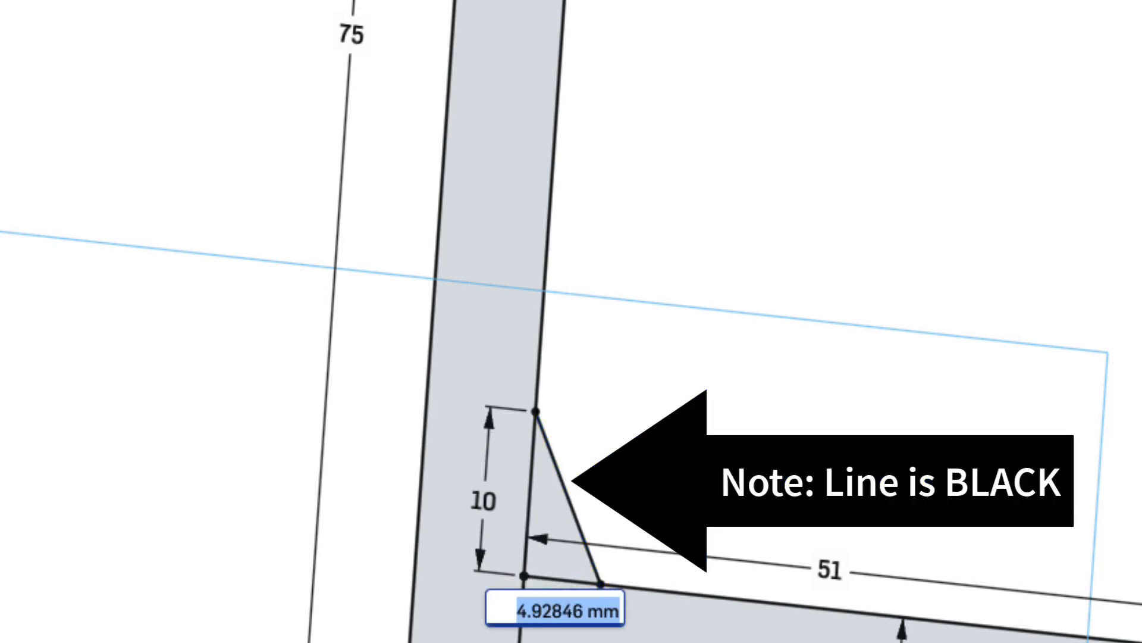
text(3)
key(Return)
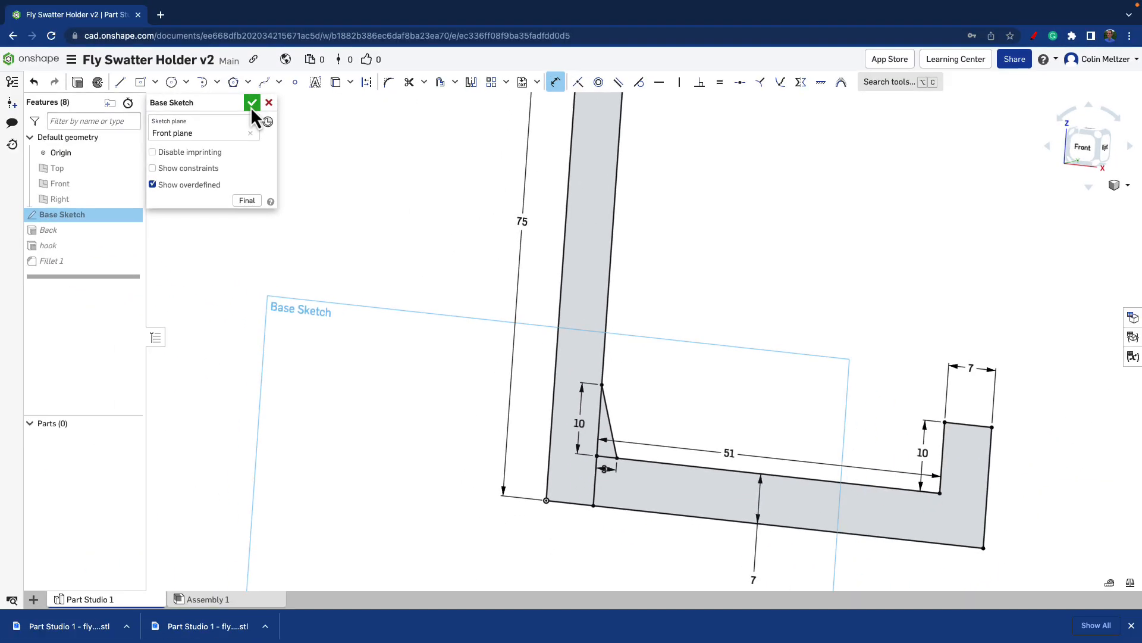
click(251, 106)
Edit the hook extrude, show Base Sketch, add the triangular brace region to the extruded faces, and accept the feature.
scroll(619, 235, down, 2)
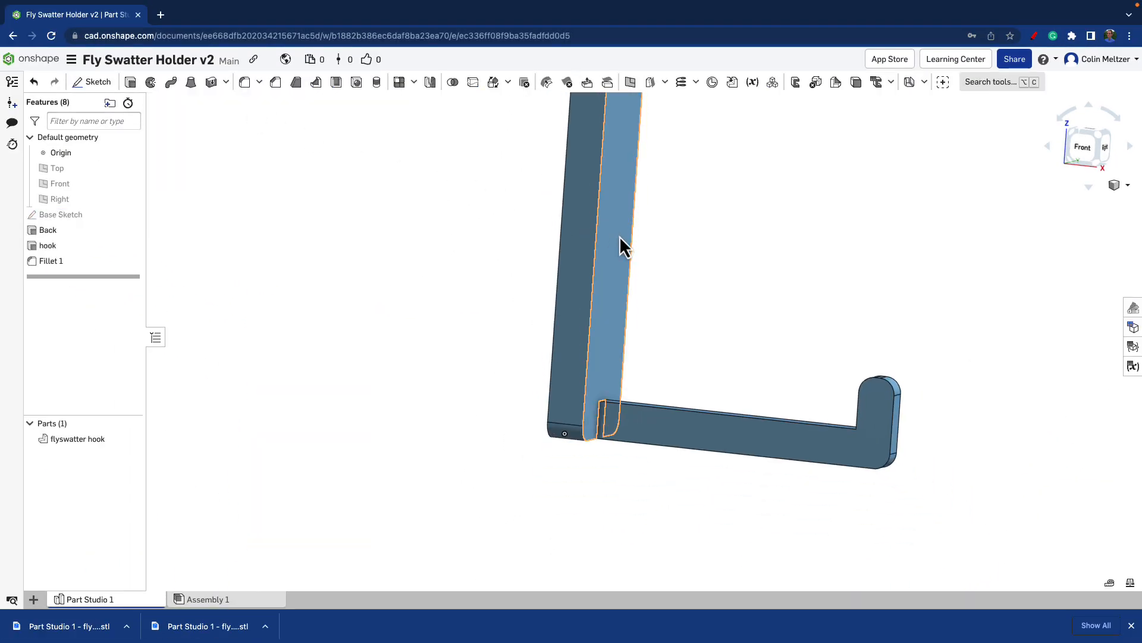
right_drag(619, 235, 670, 339)
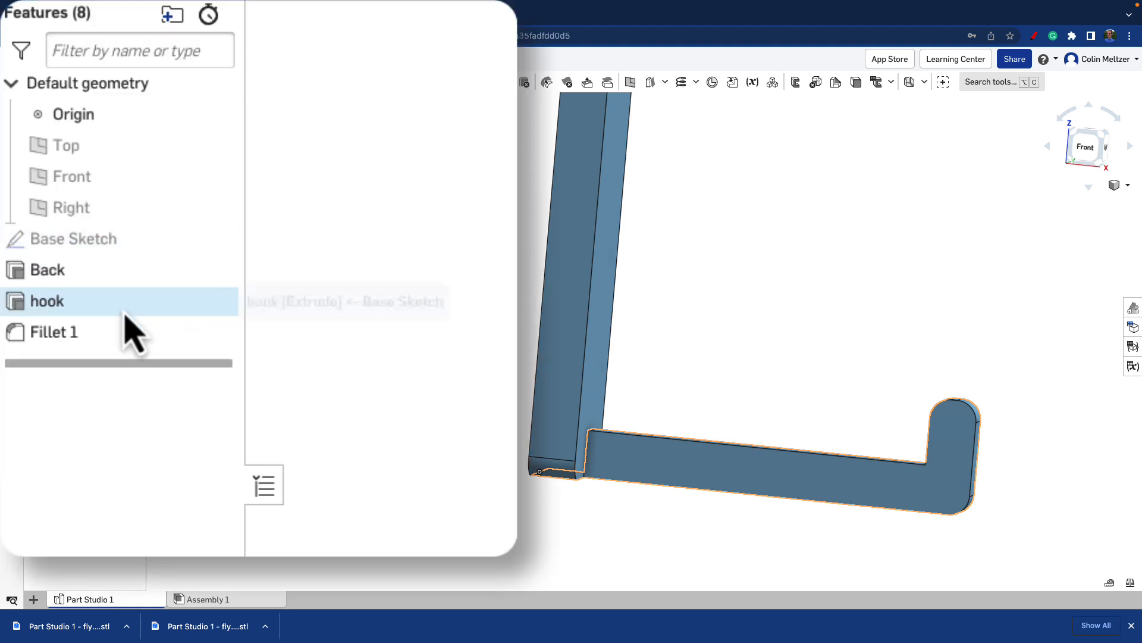
right_click(125, 310)
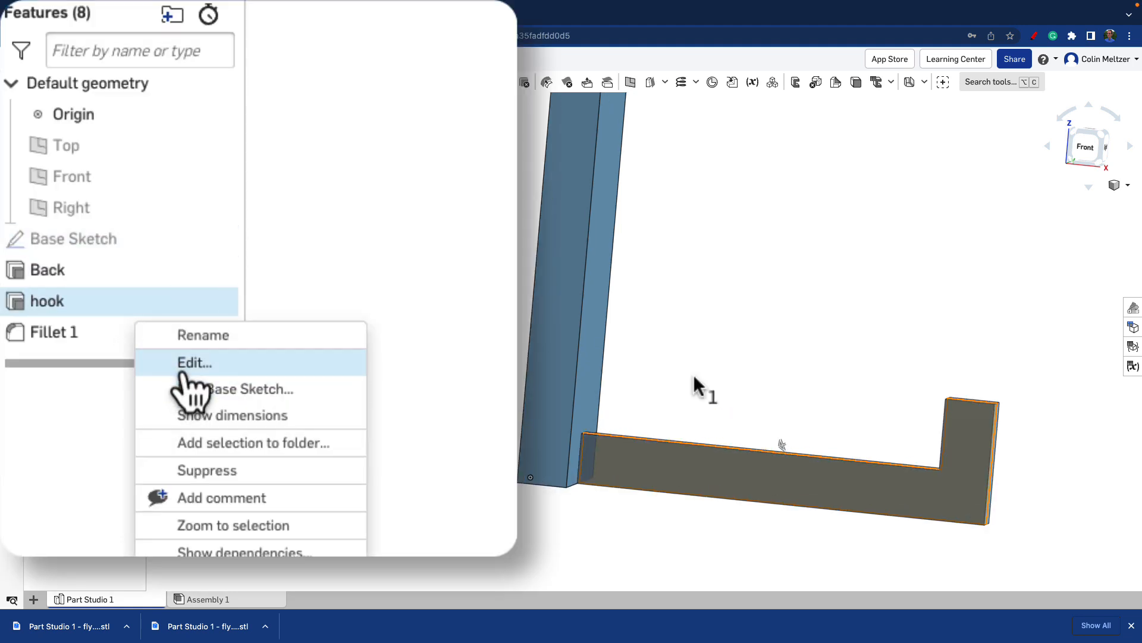
click(185, 360)
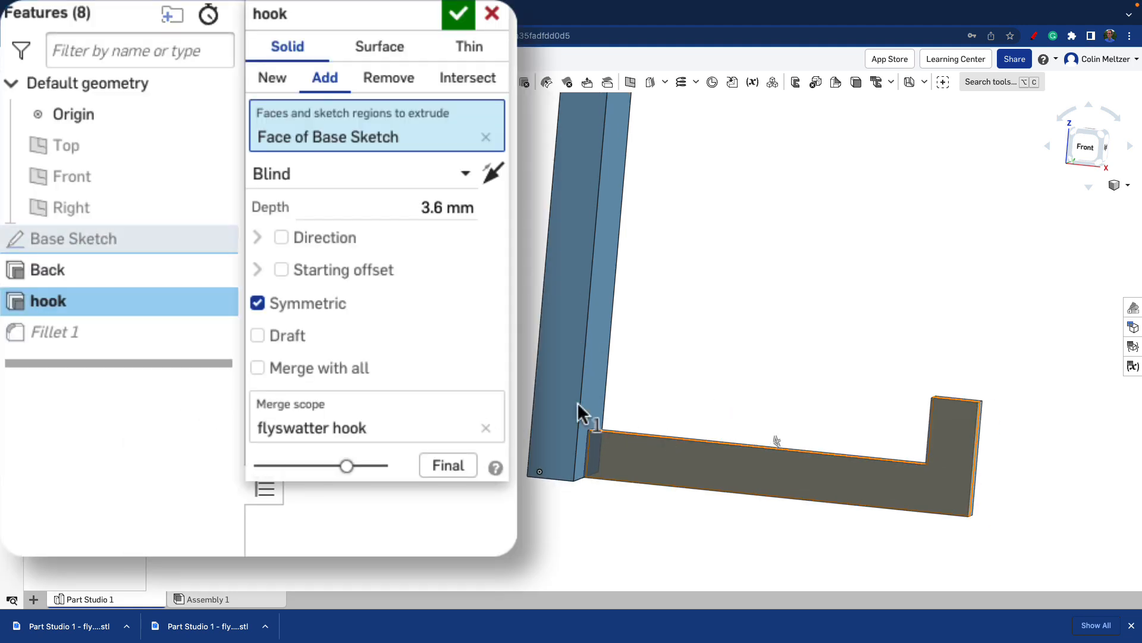
click(214, 238)
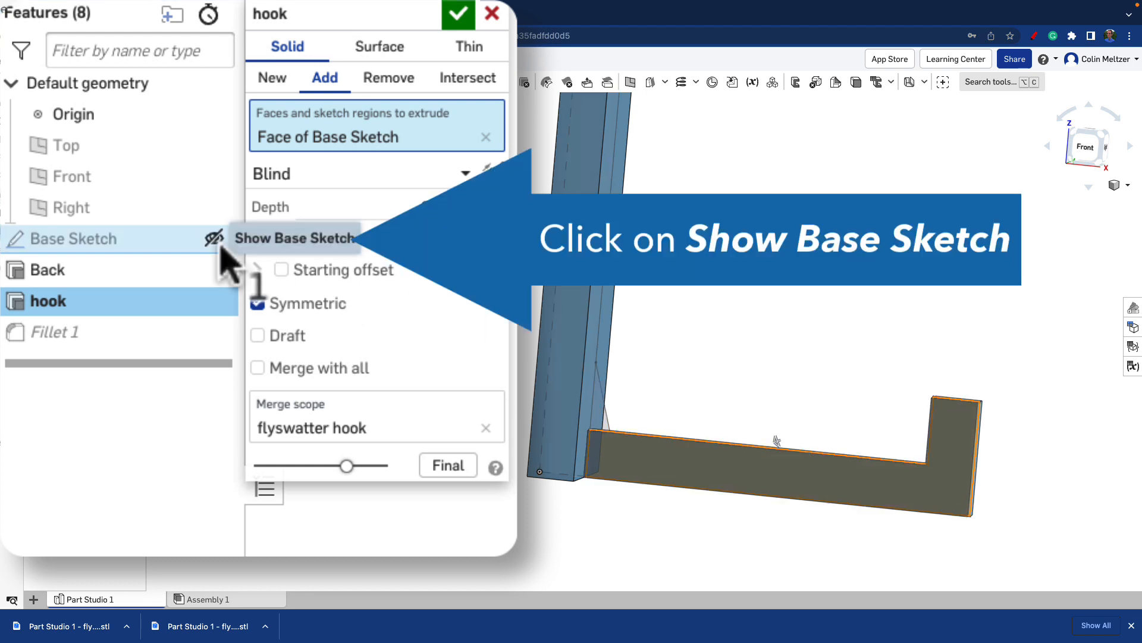
click(600, 406)
mouse_move(678, 377)
right_down()
mouse_move(633, 370)
mouse_move(655, 363)
right_up()
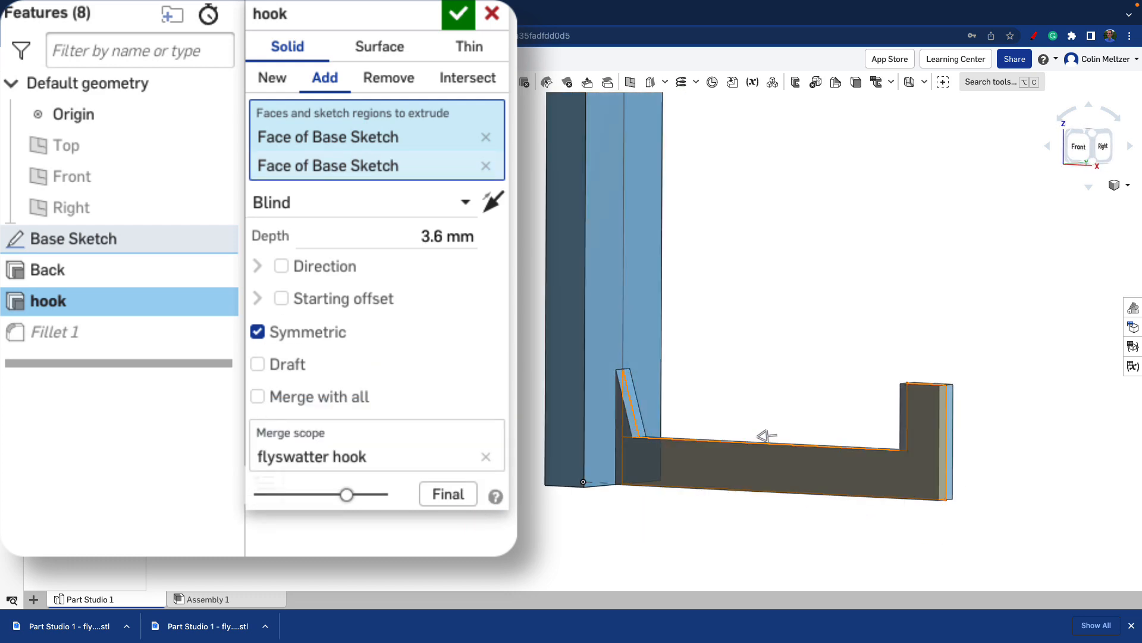
click(458, 14)
Examine the new brace between the back plate and the hook arm from several angles.
mouse_move(899, 291)
right_down()
mouse_move(833, 324)
mouse_move(908, 309)
right_up()
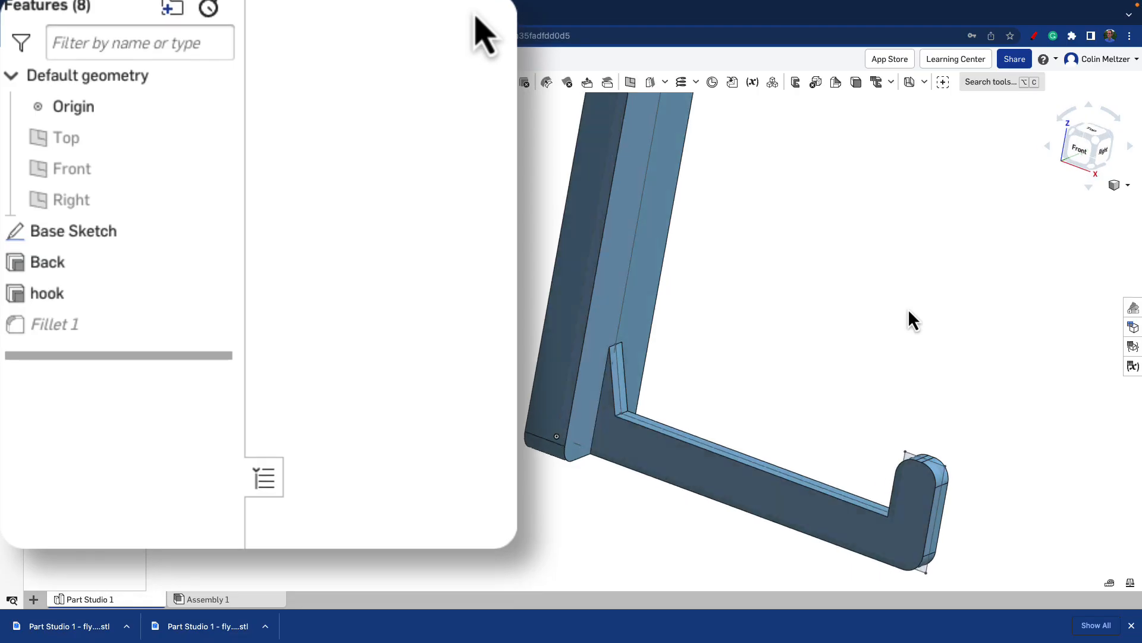
scroll(440, 306, down, 2)
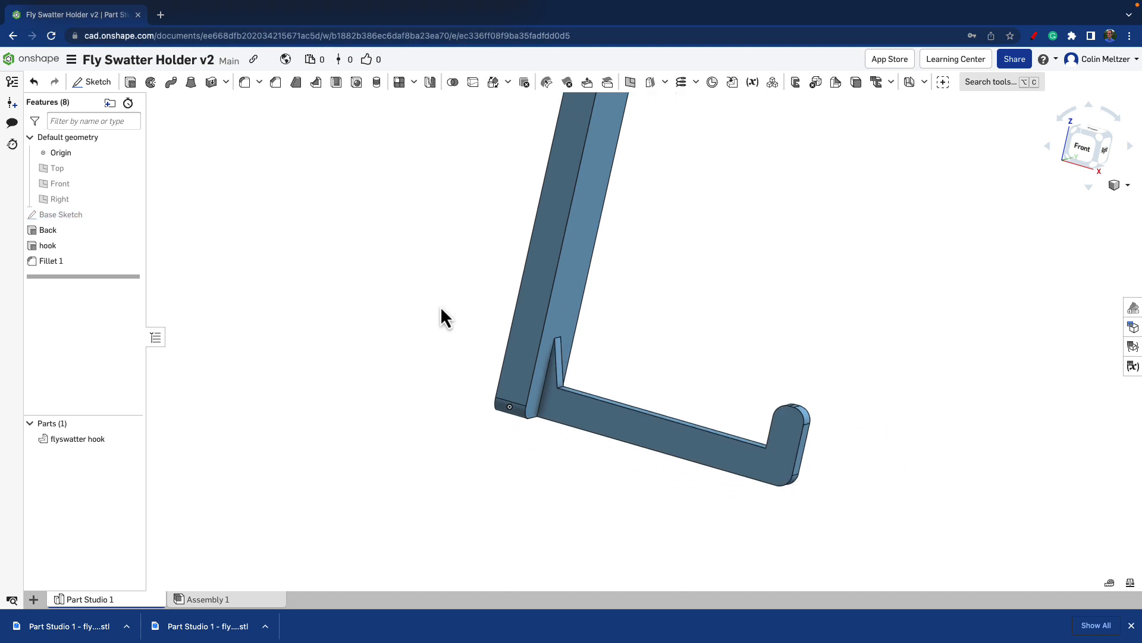
right_drag(440, 306, 631, 339)
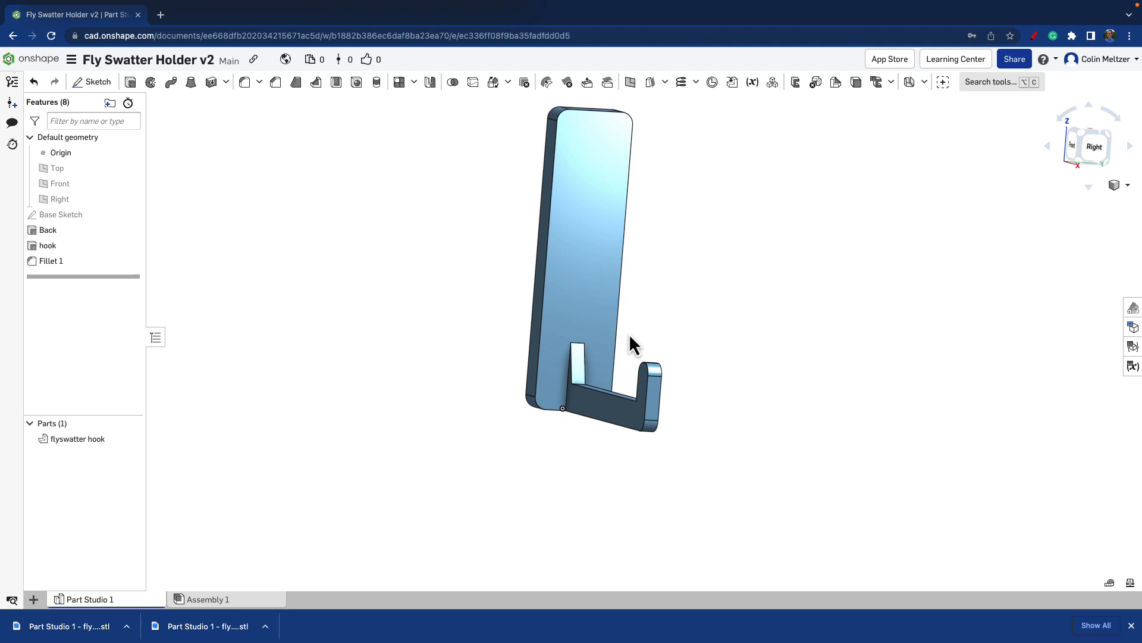
scroll(608, 355, up, 2)
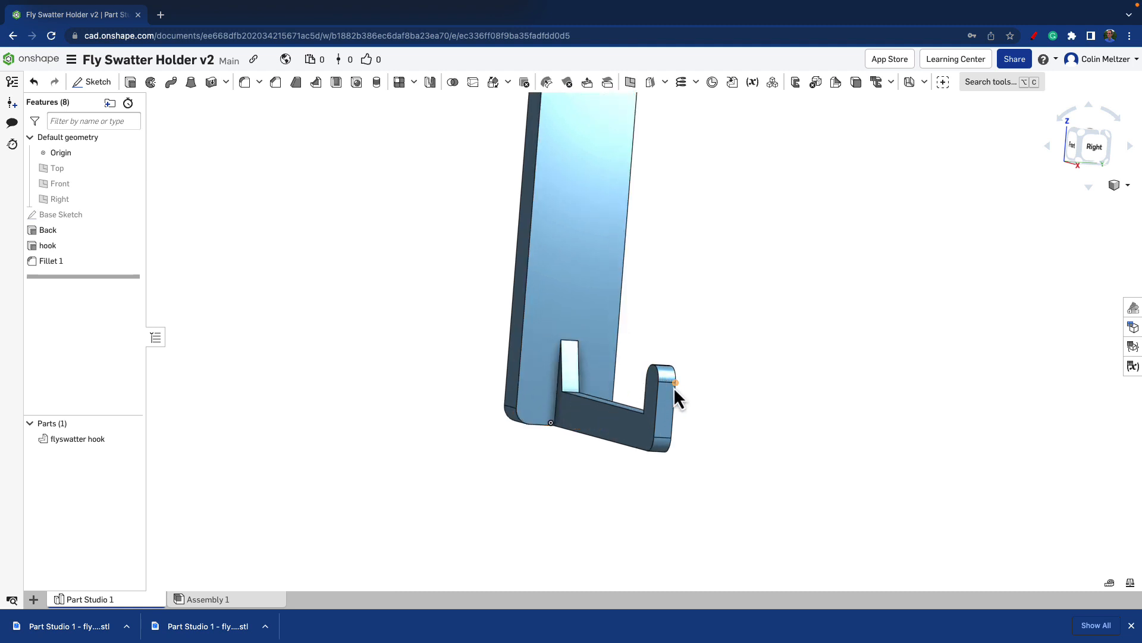
right_drag(619, 374, 619, 365)
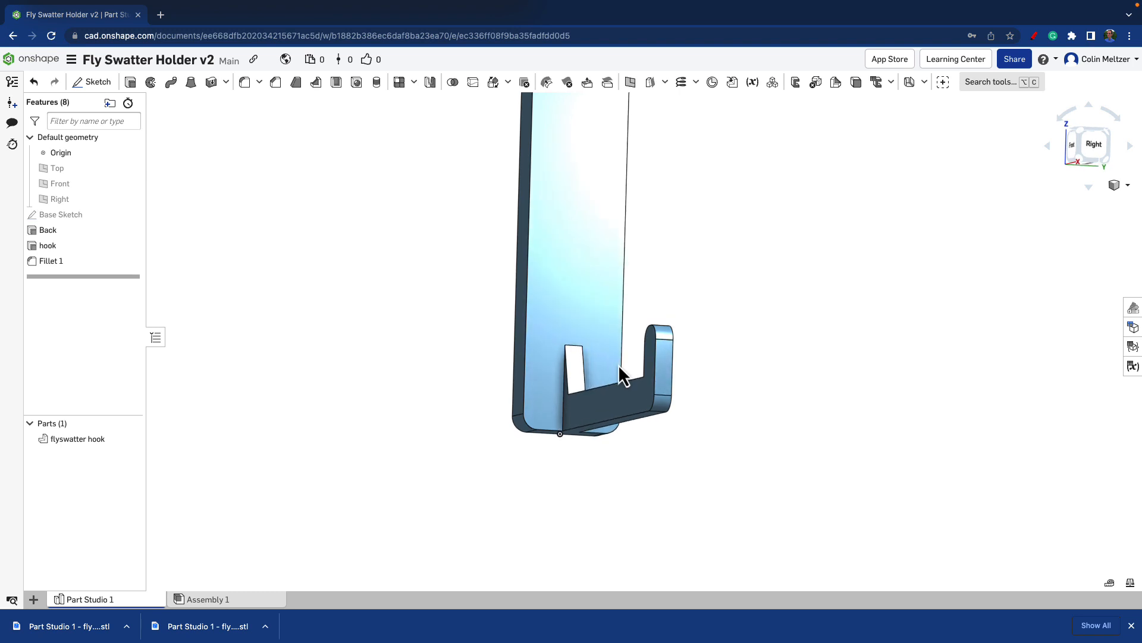
scroll(611, 370, up, 1)
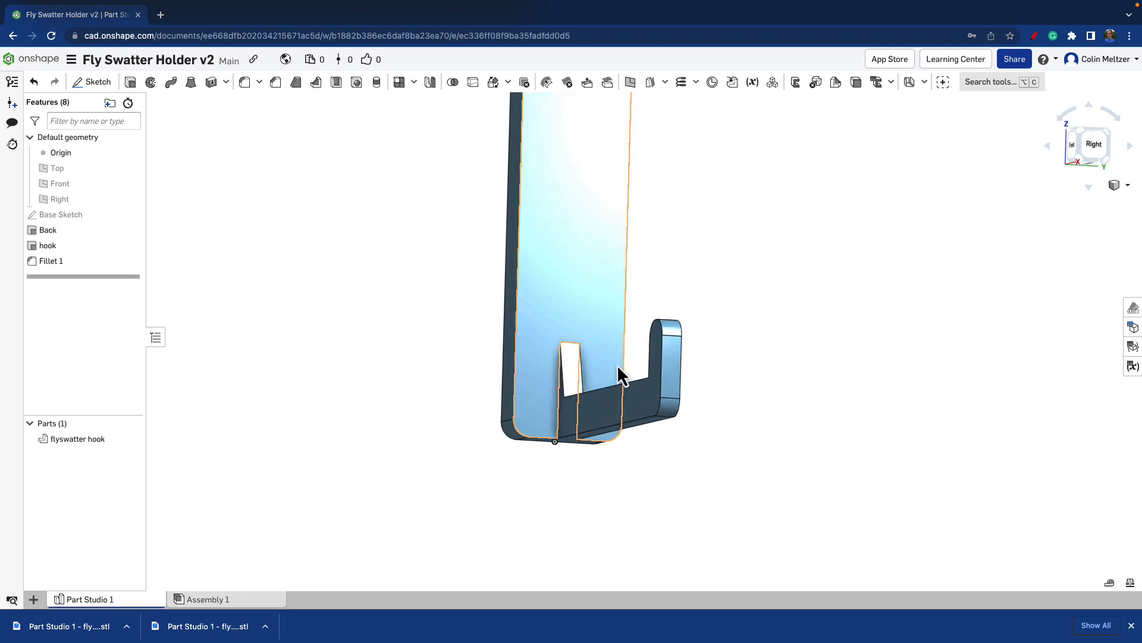
scroll(618, 366, down, 3)
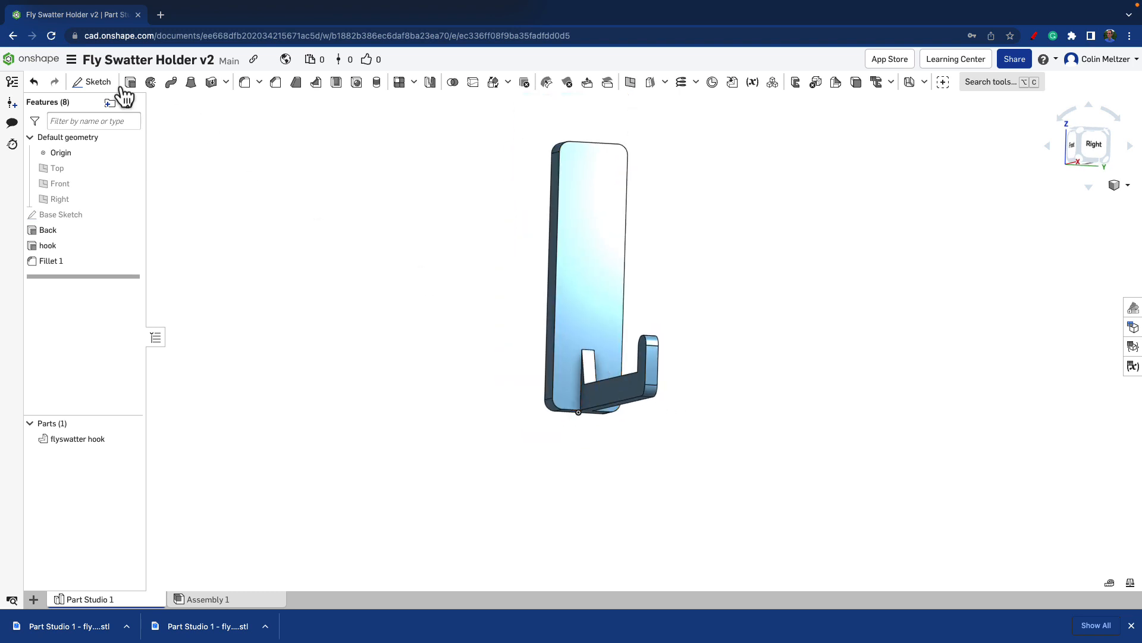
Create a new sketch on the bottom face of the back plate and view it normal to the sketch plane.
click(82, 84)
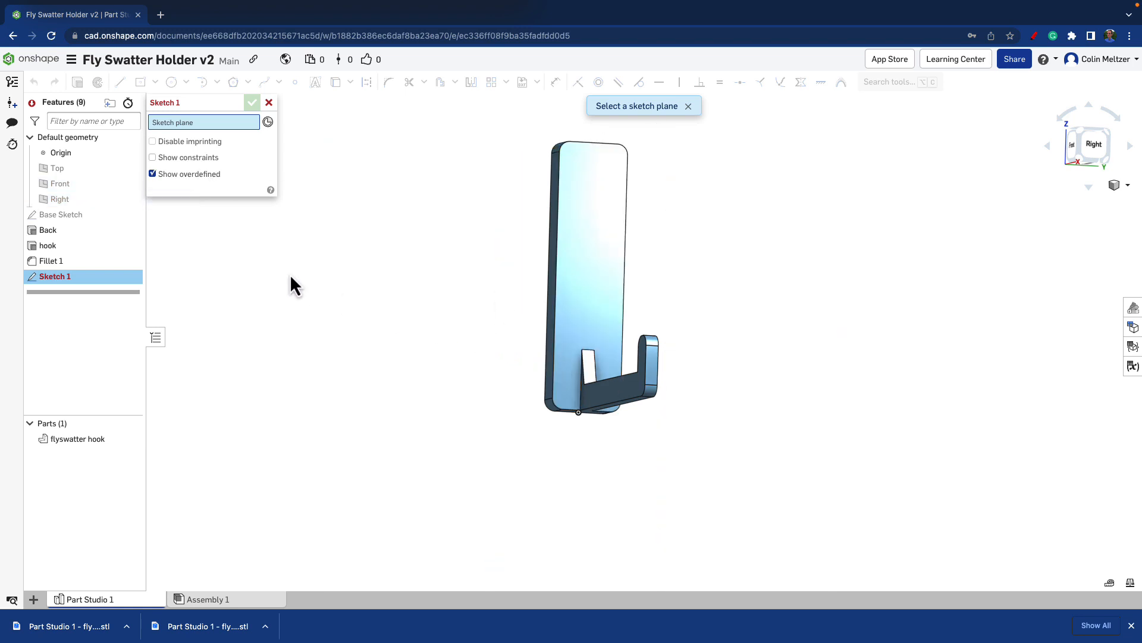
scroll(590, 450, up, 5)
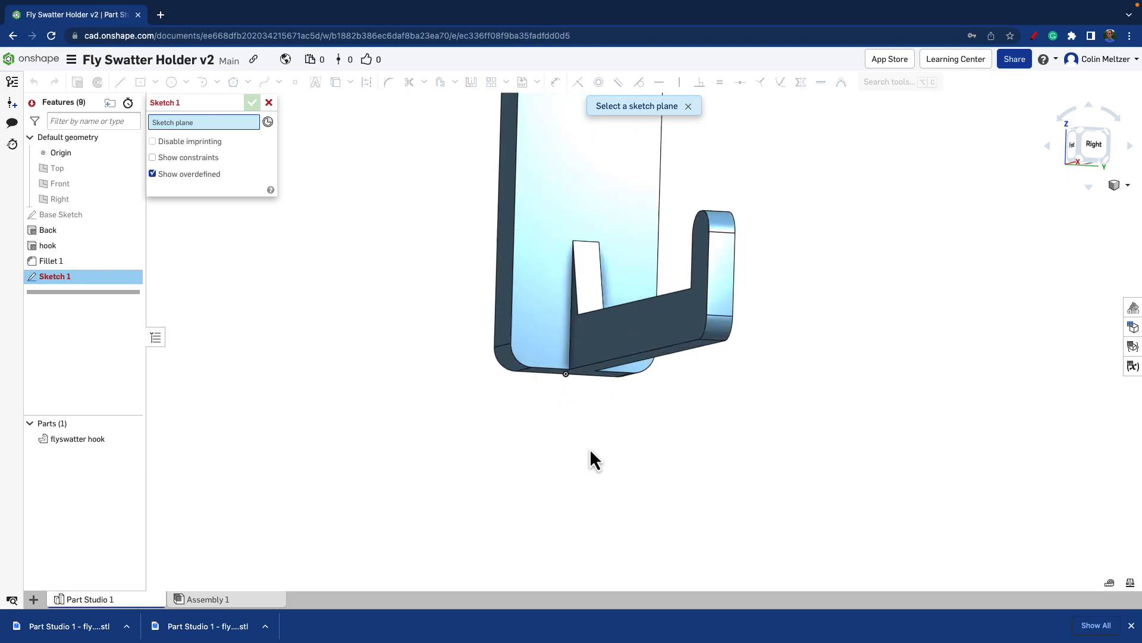
right_drag(590, 450, 620, 426)
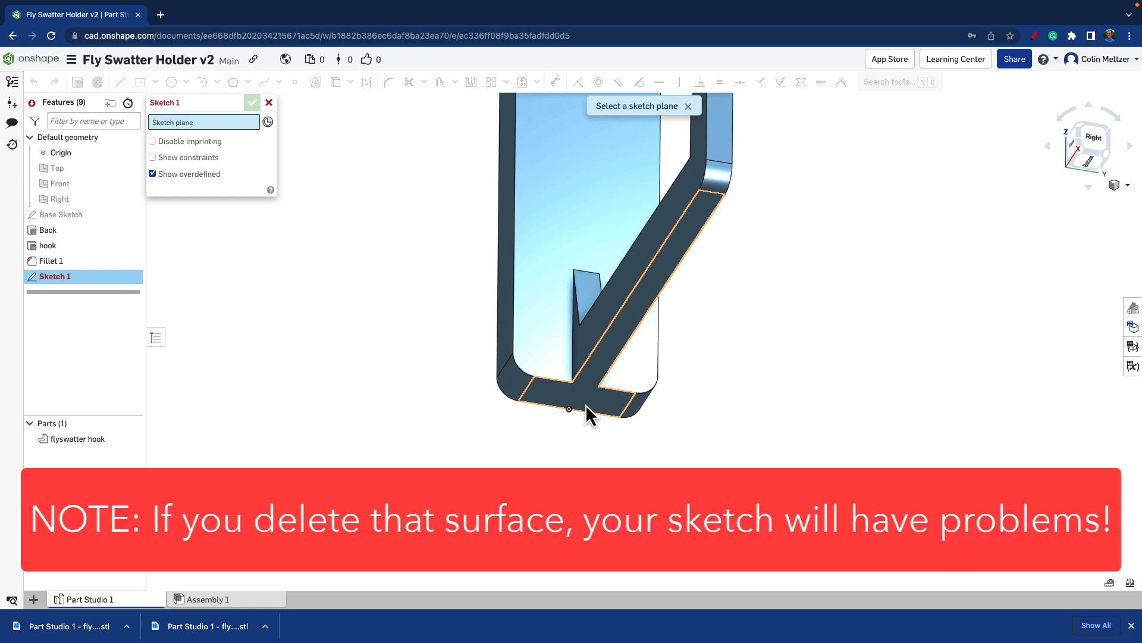
click(581, 399)
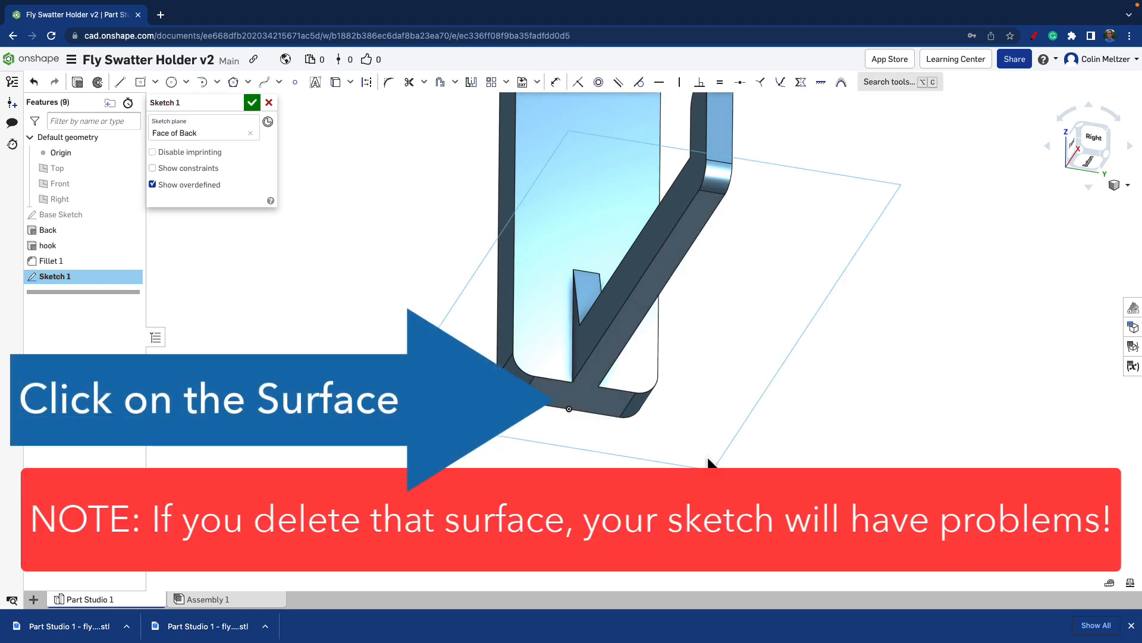
right_click(613, 426)
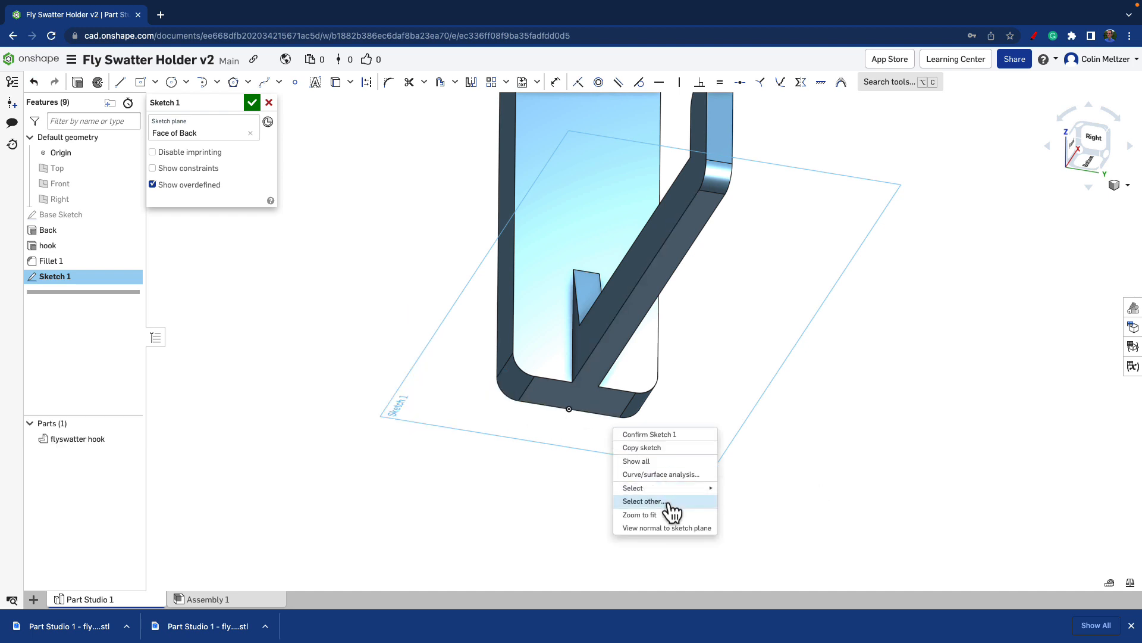
click(667, 527)
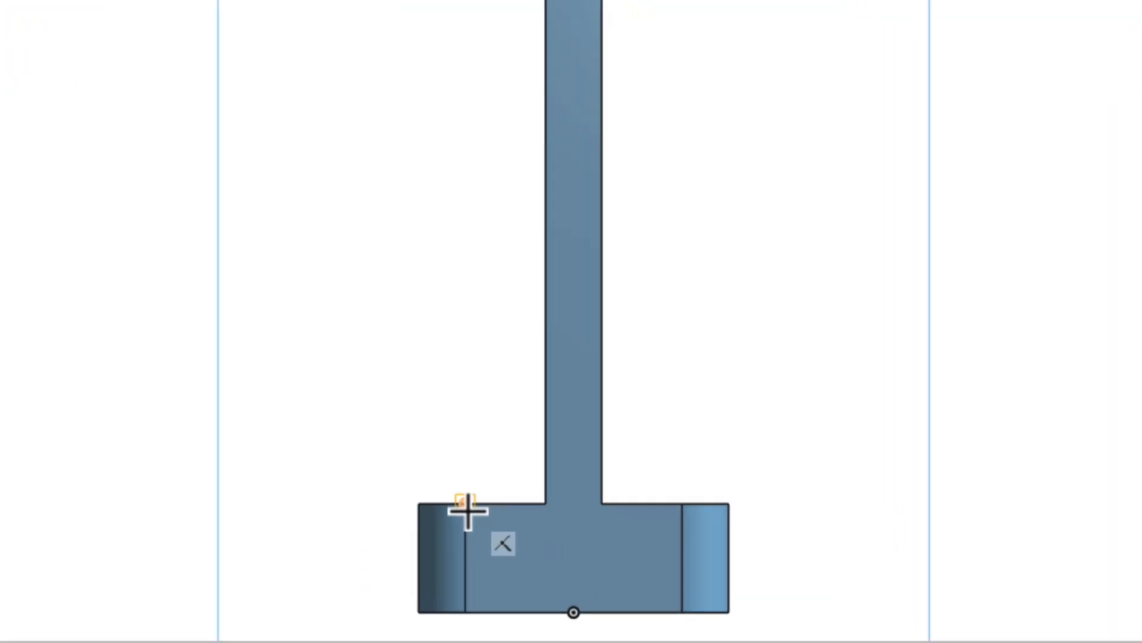
Sketch a closed triangle in one corner between plate and hook arm, about 5.2 mm along the plate and 7.4 mm along the arm.
click(467, 511)
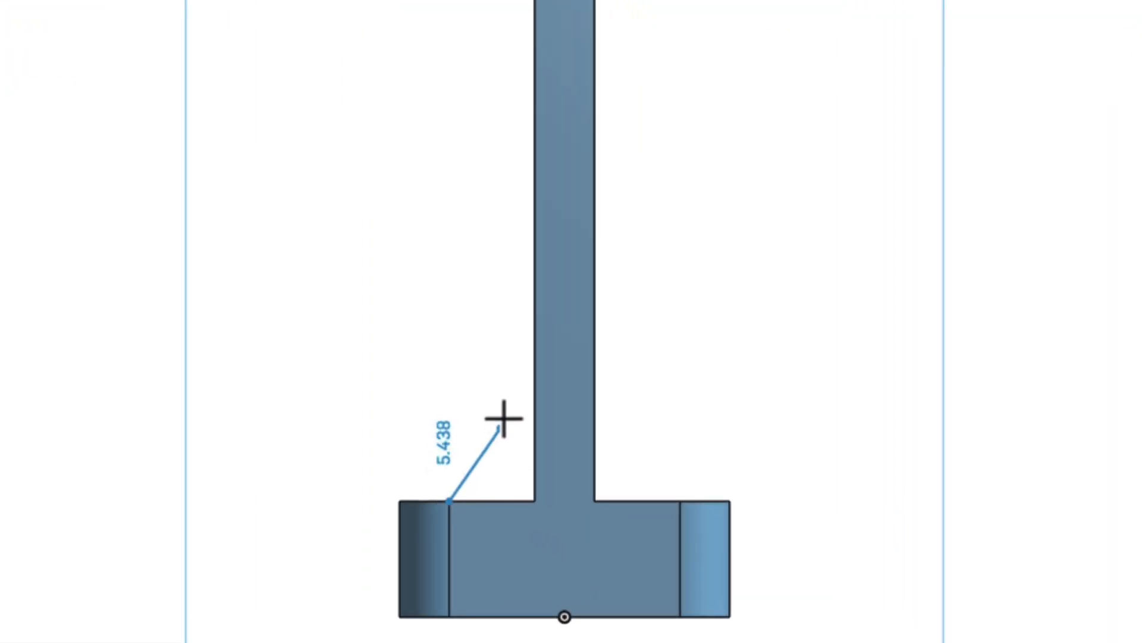
click(546, 392)
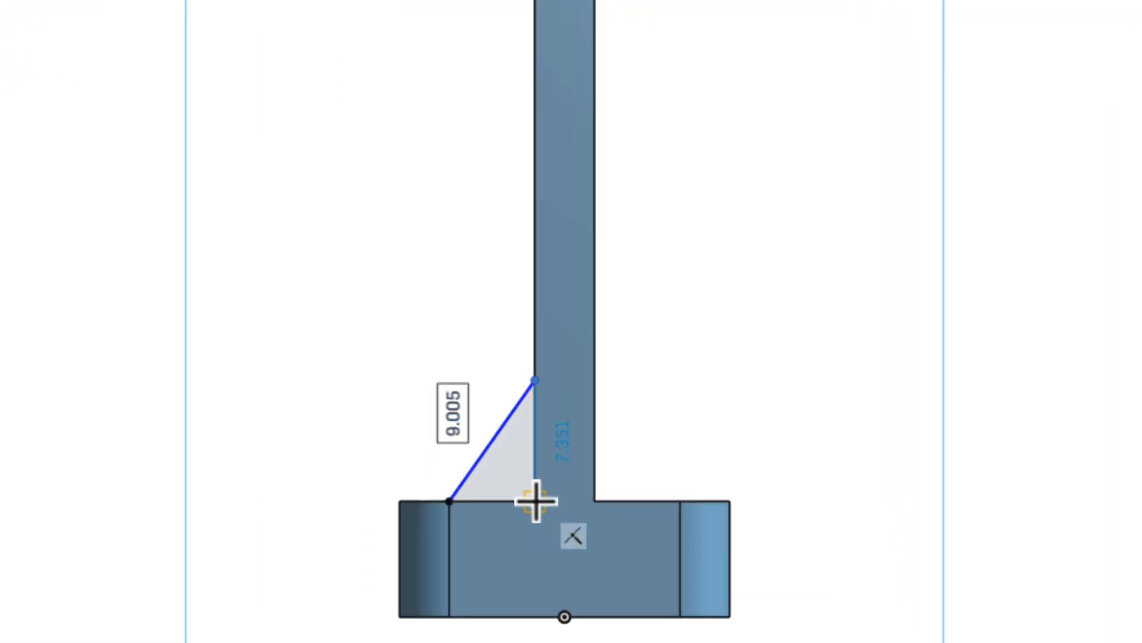
click(535, 501)
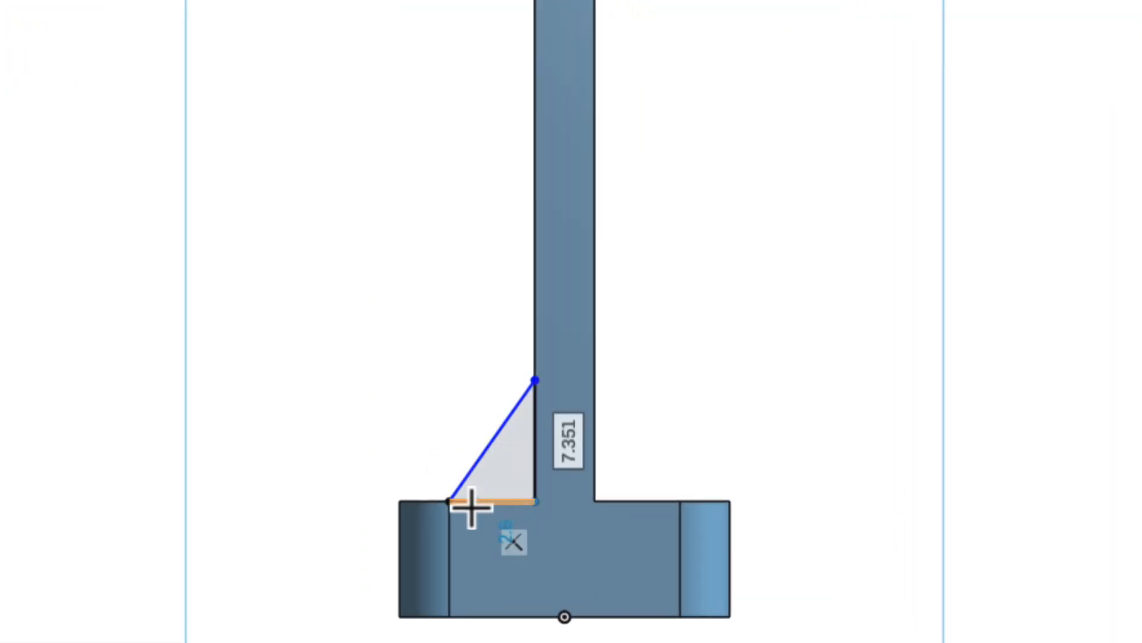
click(449, 501)
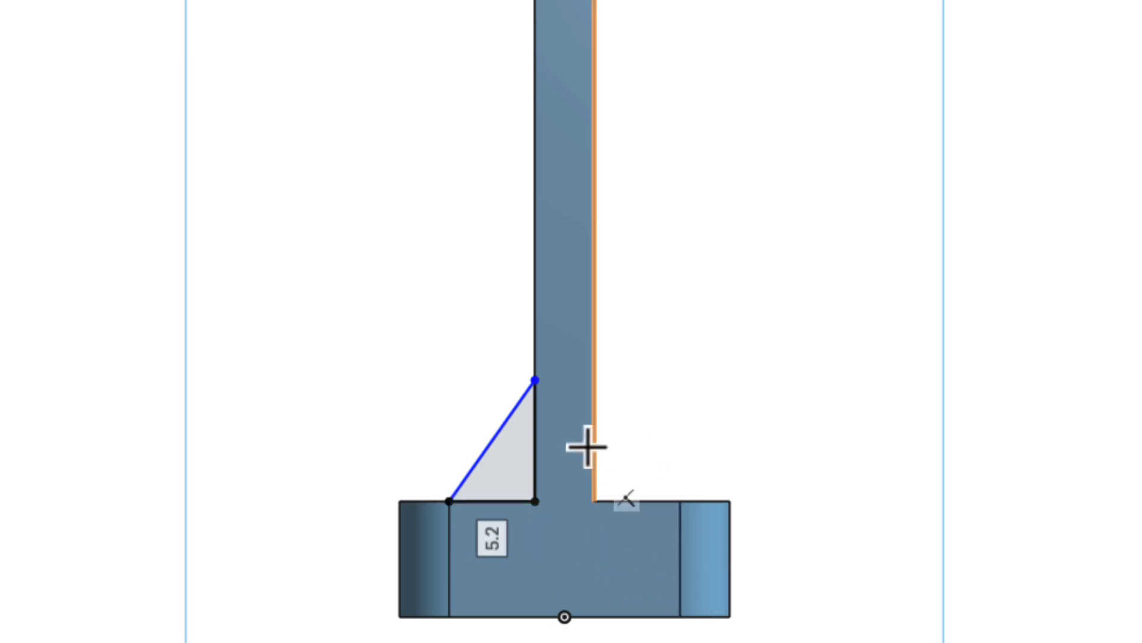
Sketch a second triangle in the opposite corner between the back plate and the hook arm.
click(599, 510)
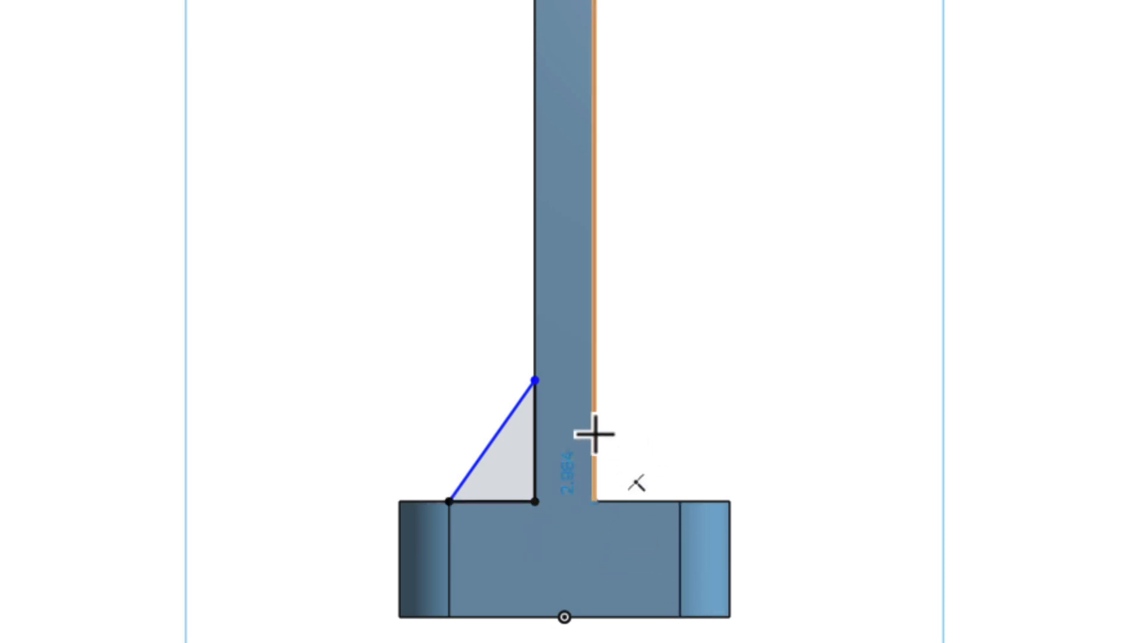